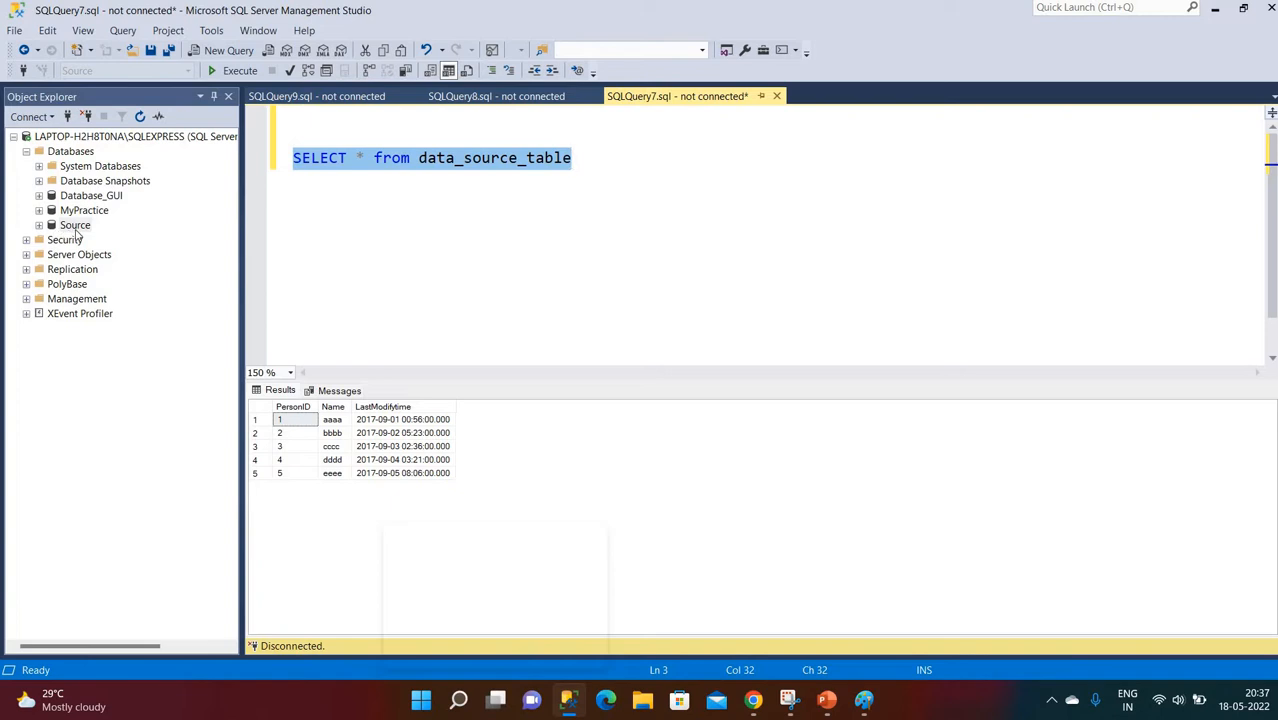
Step: Expand the Source database down to its tables in the object tree and select dbo.data_source_table
left_click(38, 225)
left_click(51, 254)
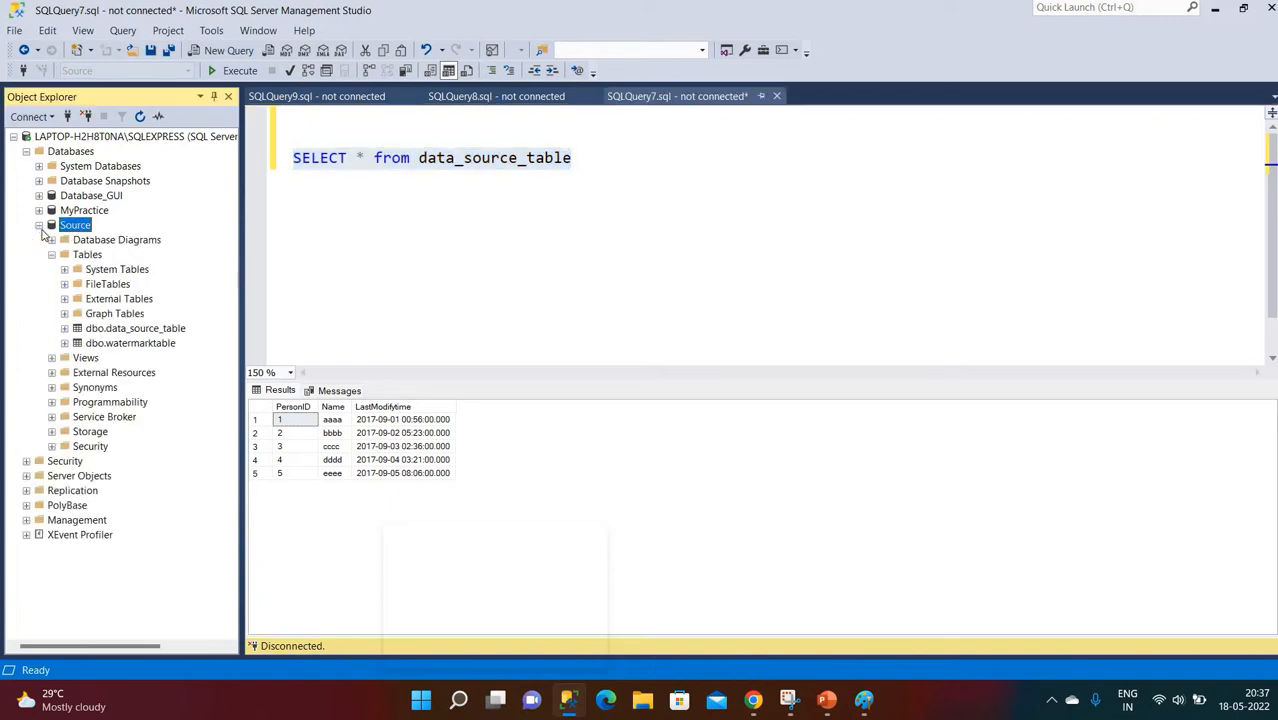
left_click(121, 330)
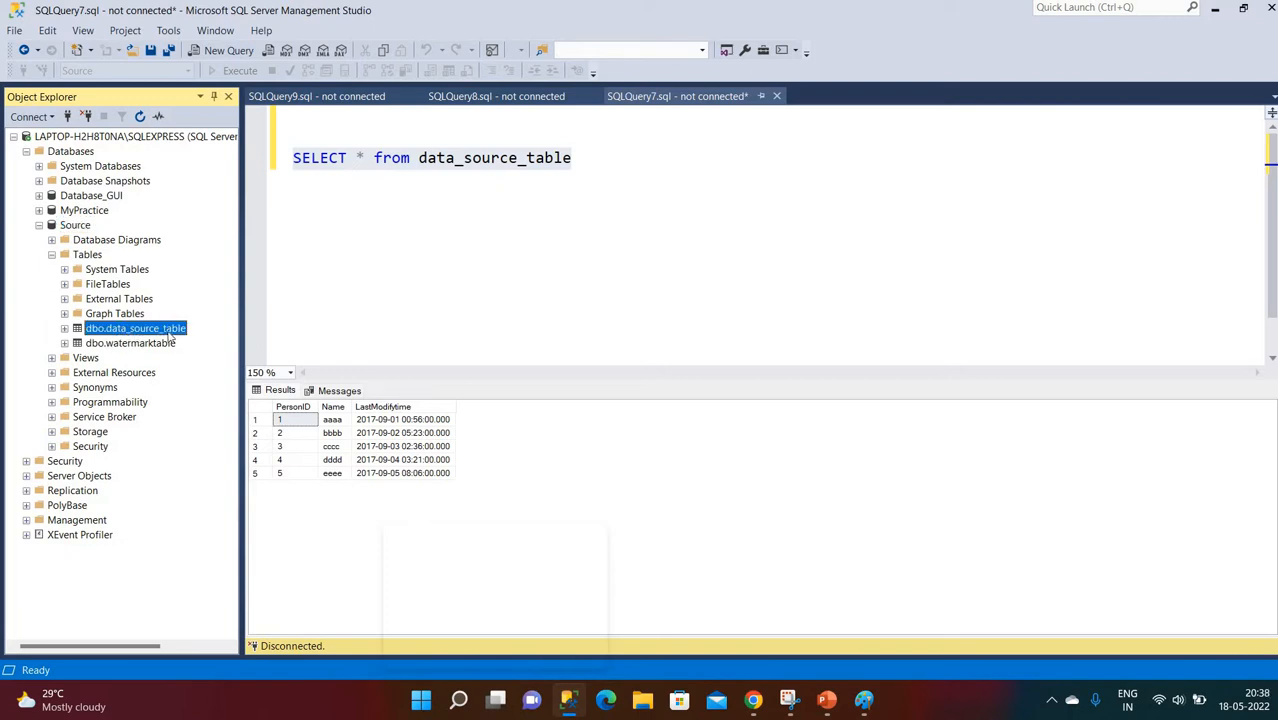
Step: Run the SELECT query on data_source_table, connecting to the SQLEXPRESS server with the account password
left_click(397, 245)
left_click(578, 160)
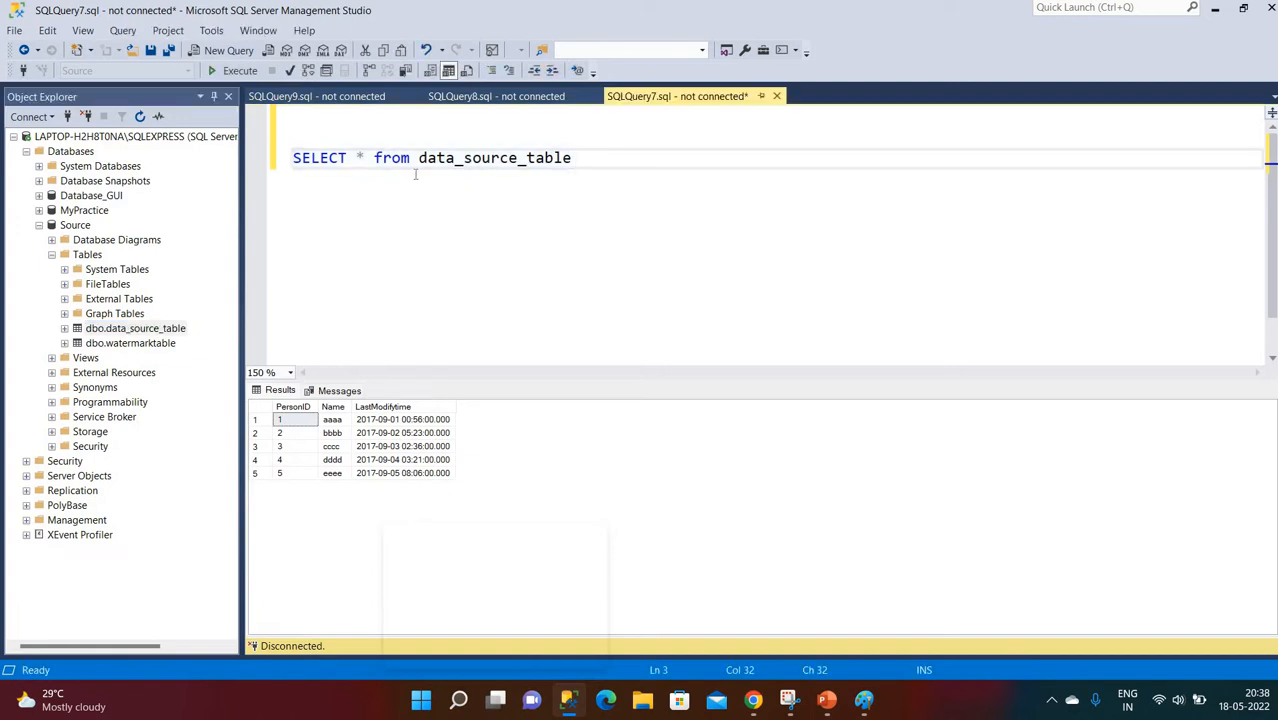
key("shift+Home")
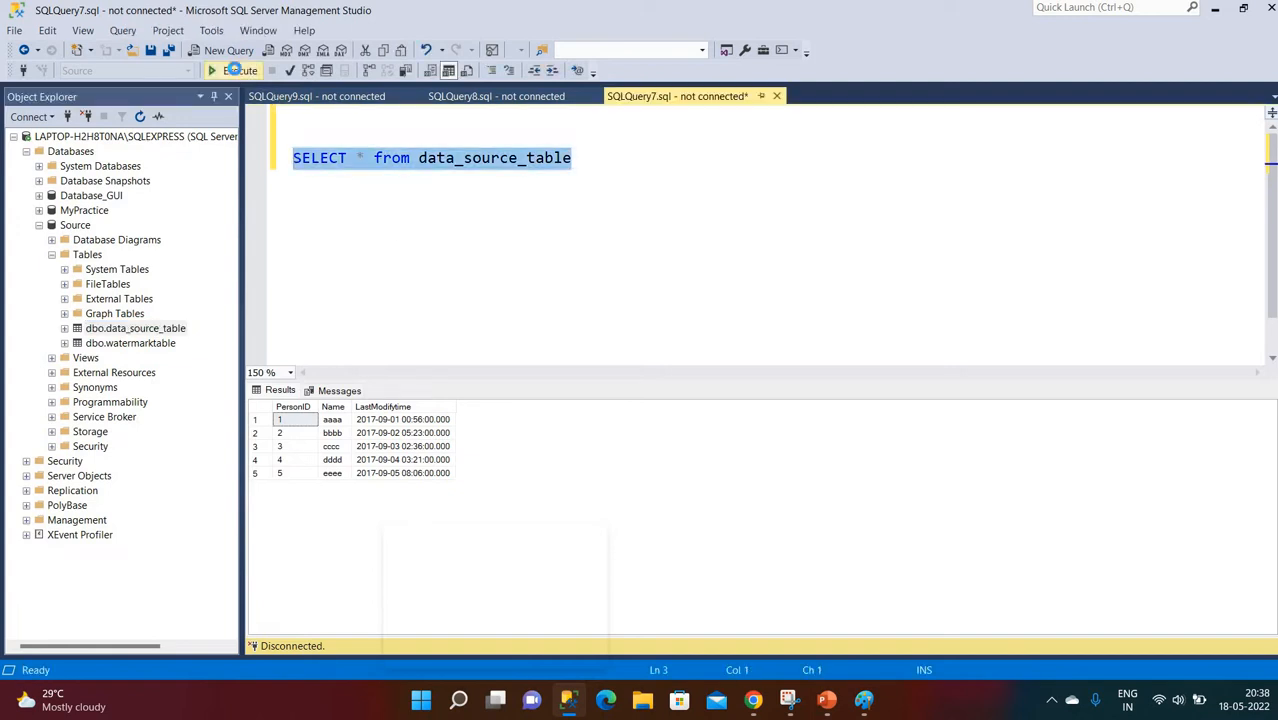
left_click(233, 70)
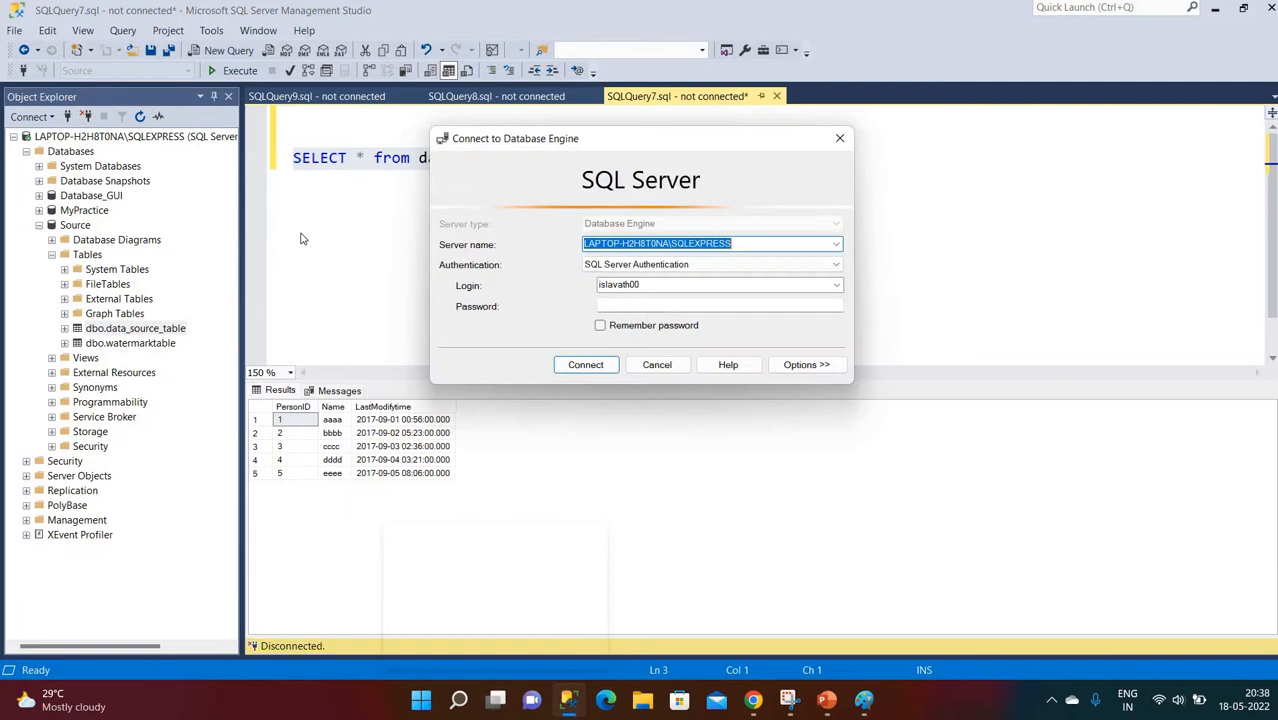
left_click(621, 308)
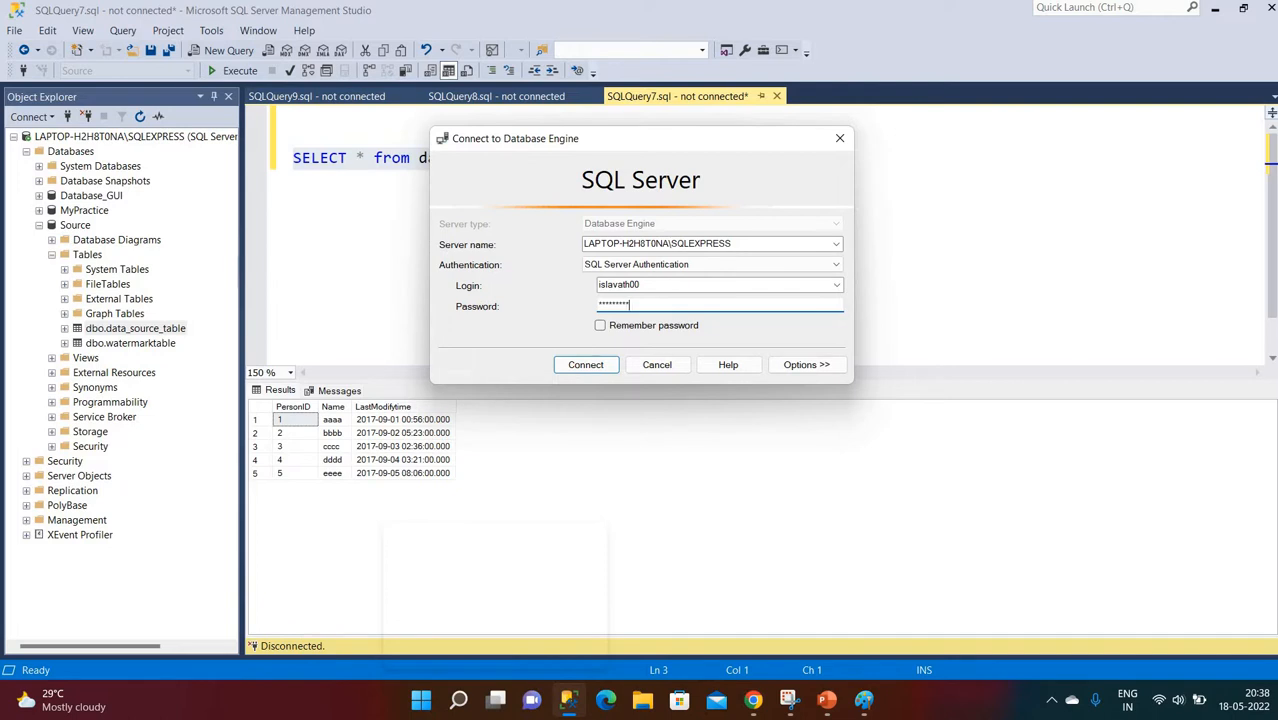
left_click(586, 365)
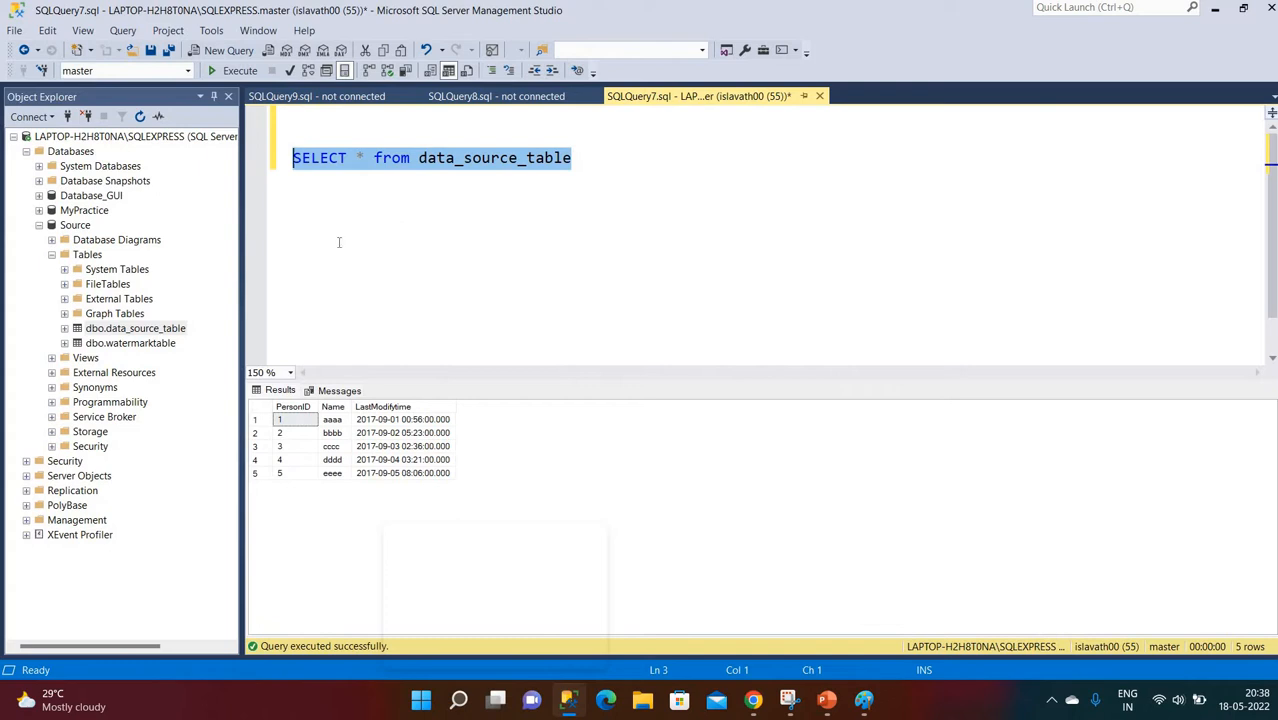
left_click(520, 181)
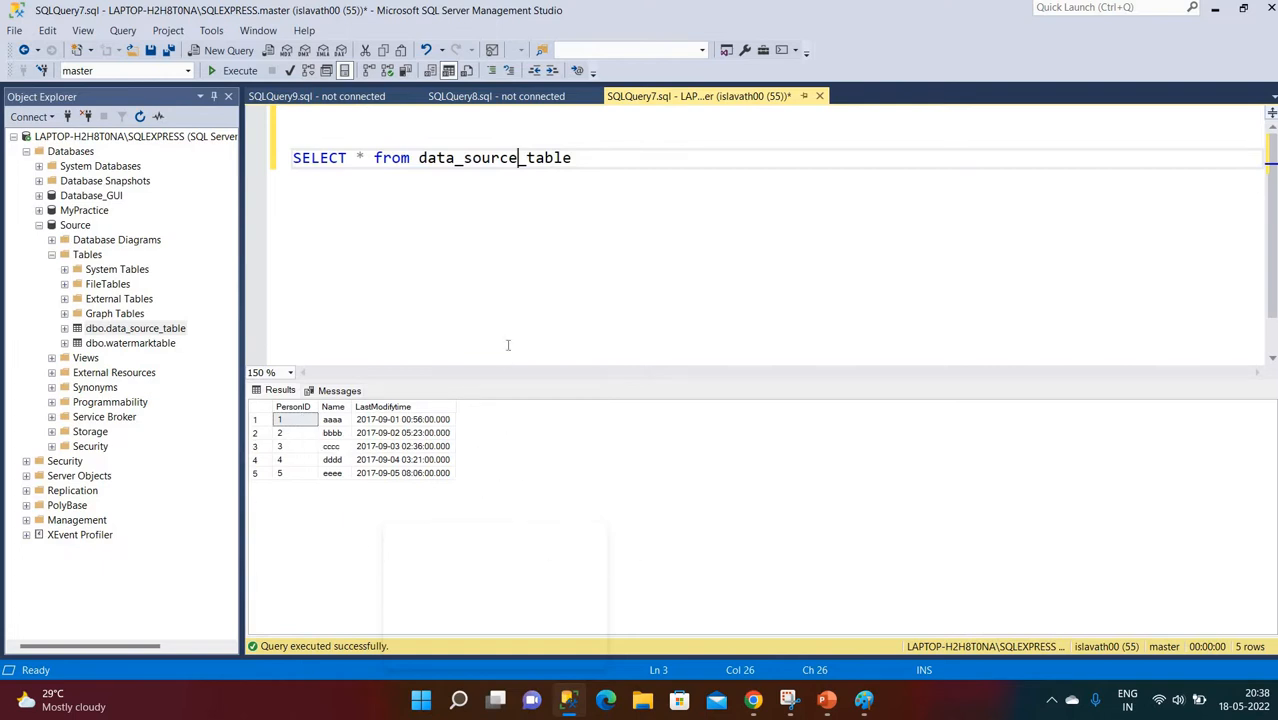
Step: Switch to the Azure portal in Chrome and open the Employee directory of saiadlsstorage's output container
left_click(758, 707)
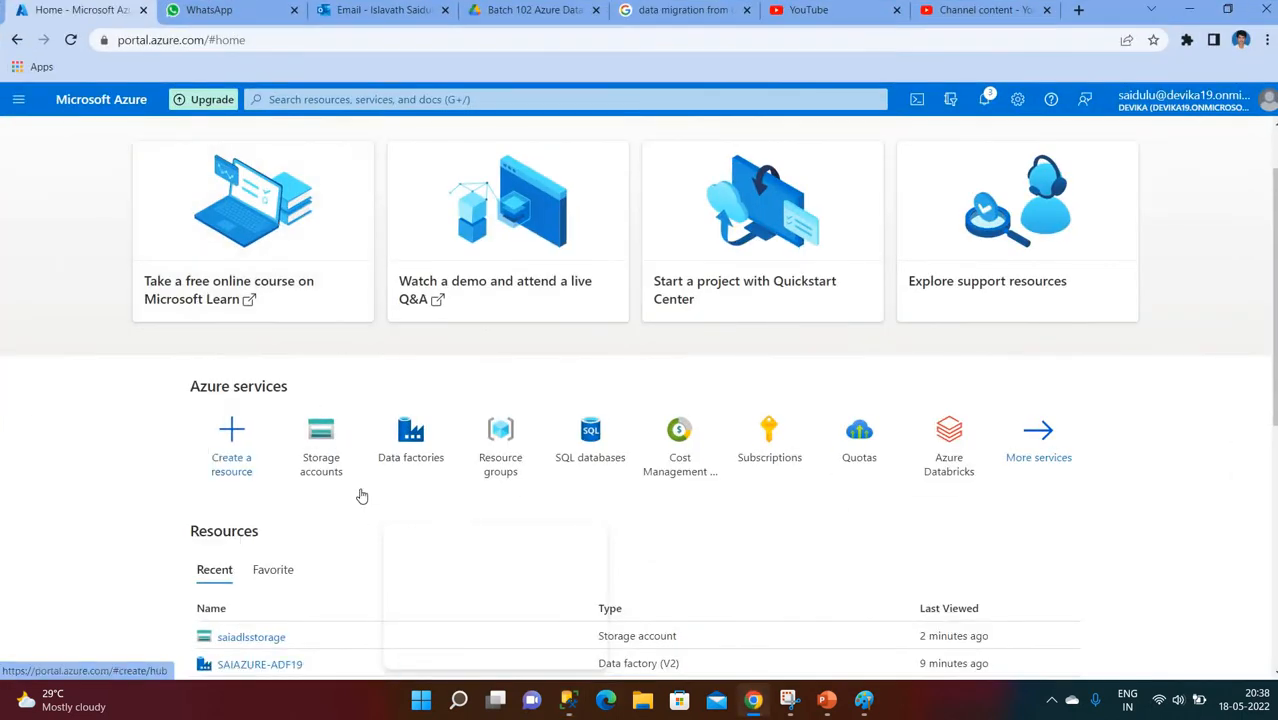
left_click(568, 700)
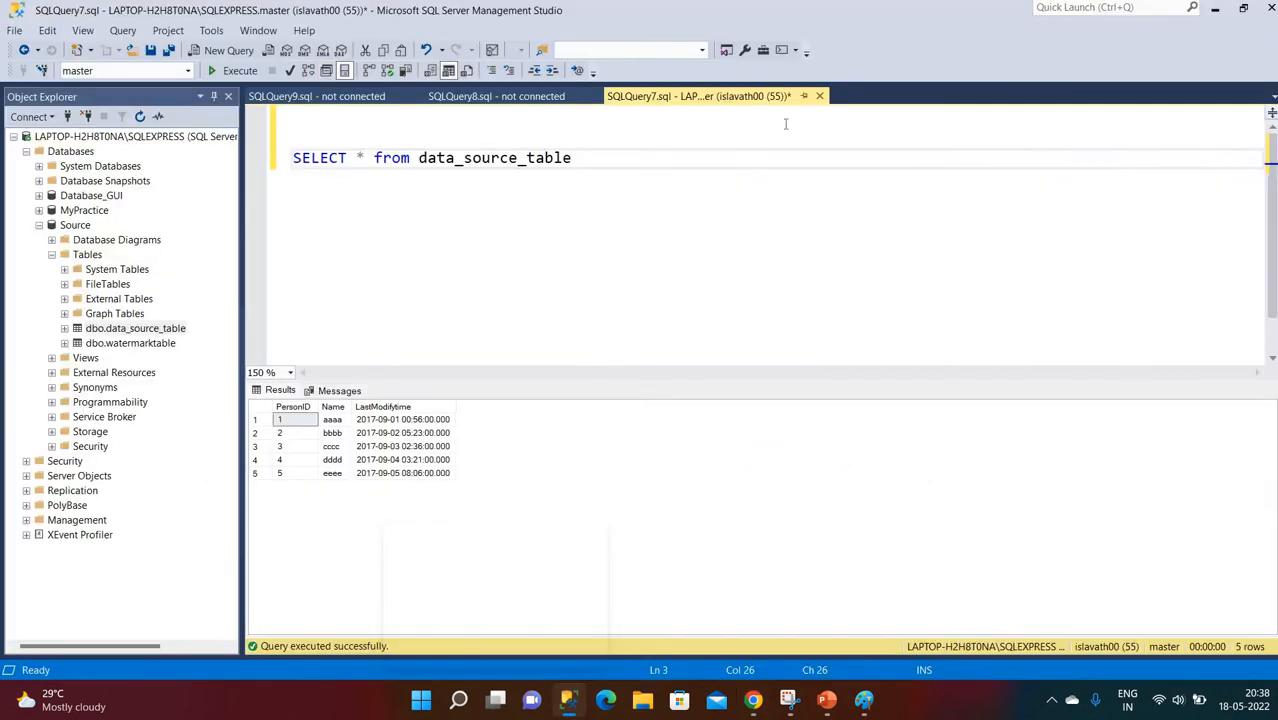
left_click(755, 703)
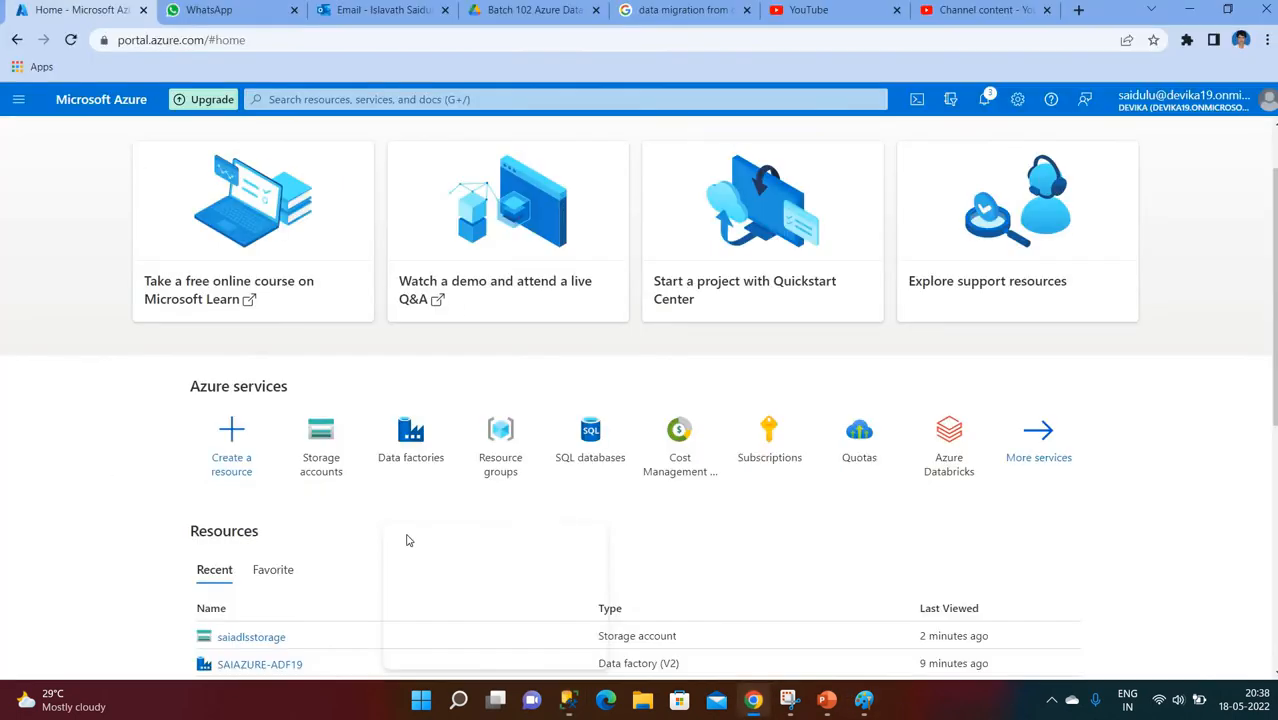
left_click(318, 466)
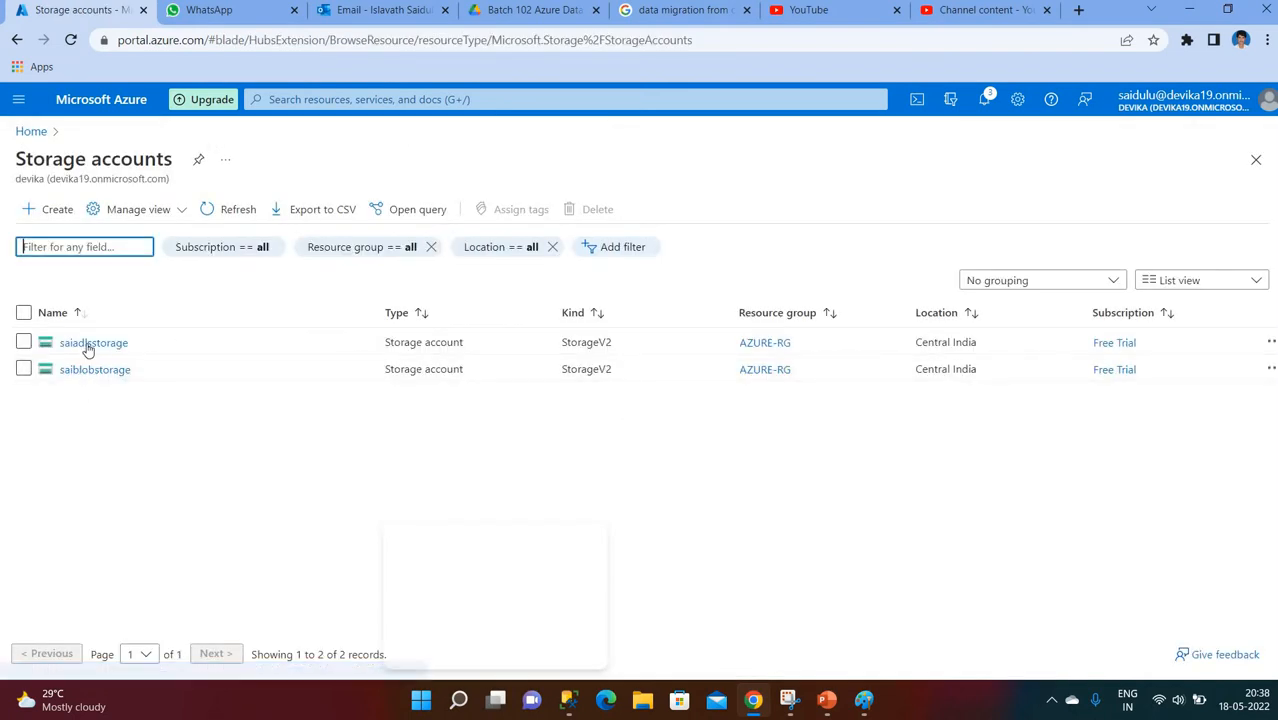
left_click(88, 344)
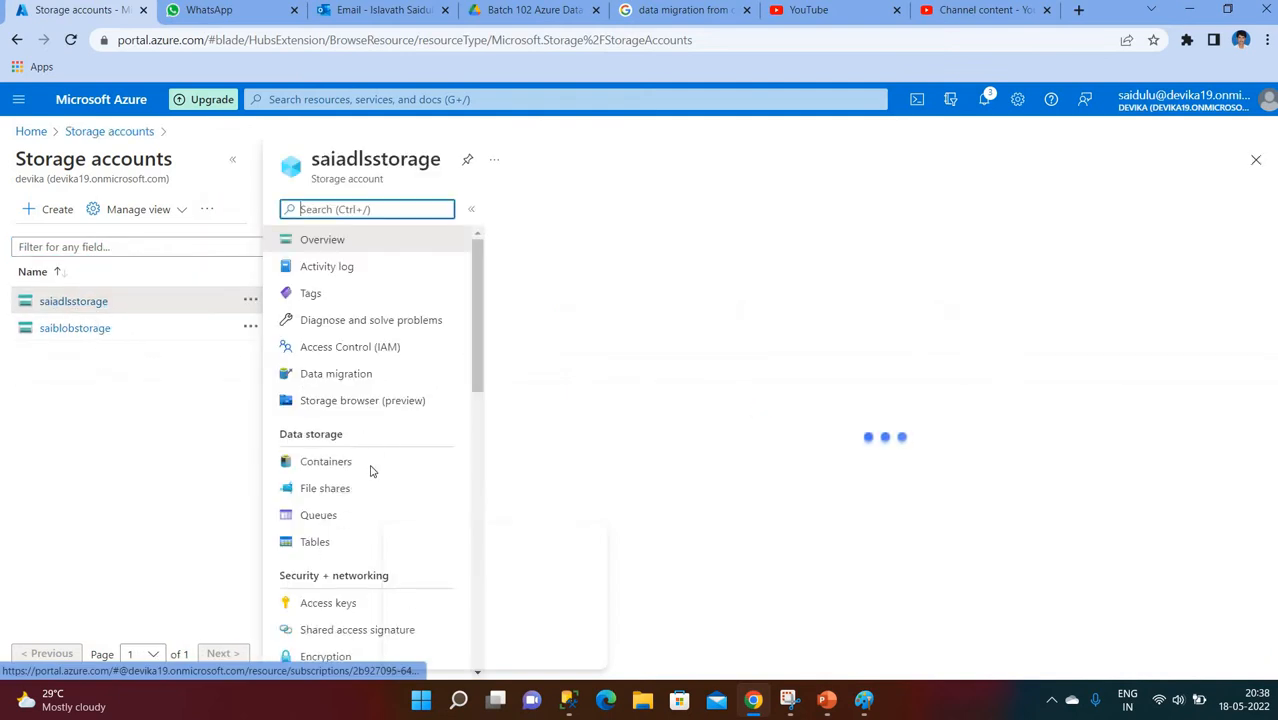
left_click(364, 490)
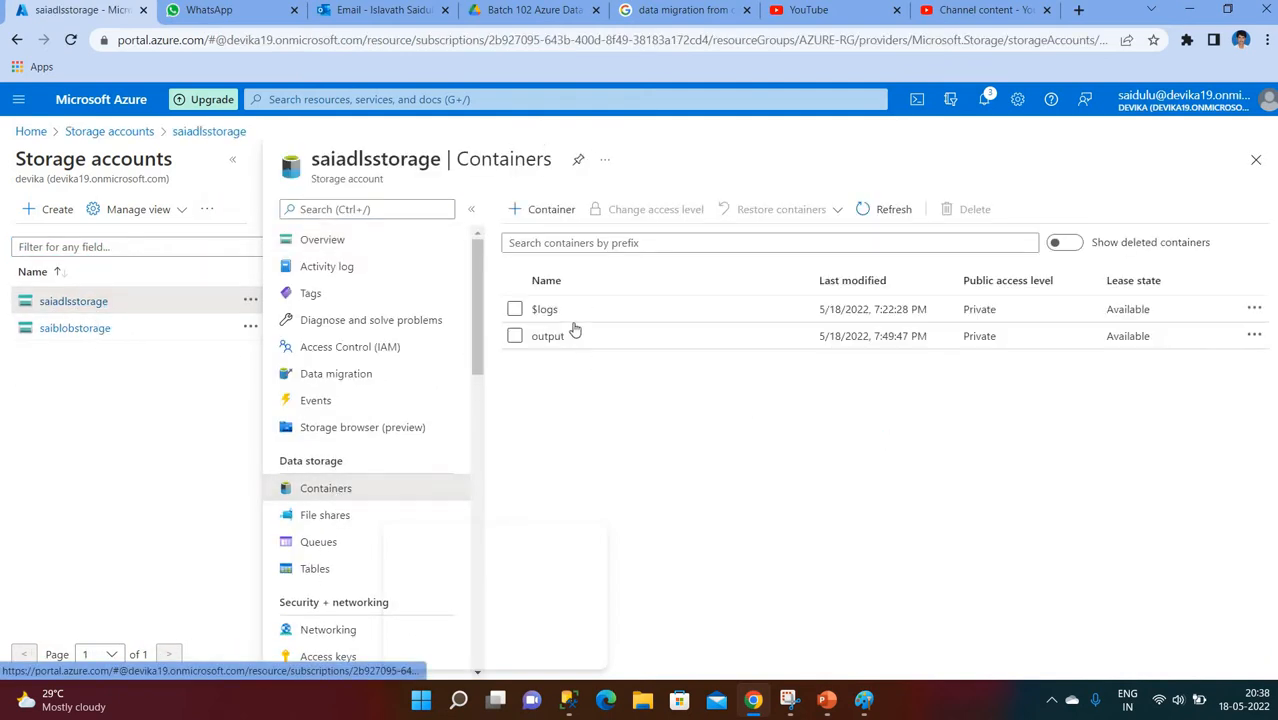
left_click(560, 340)
left_click(322, 352)
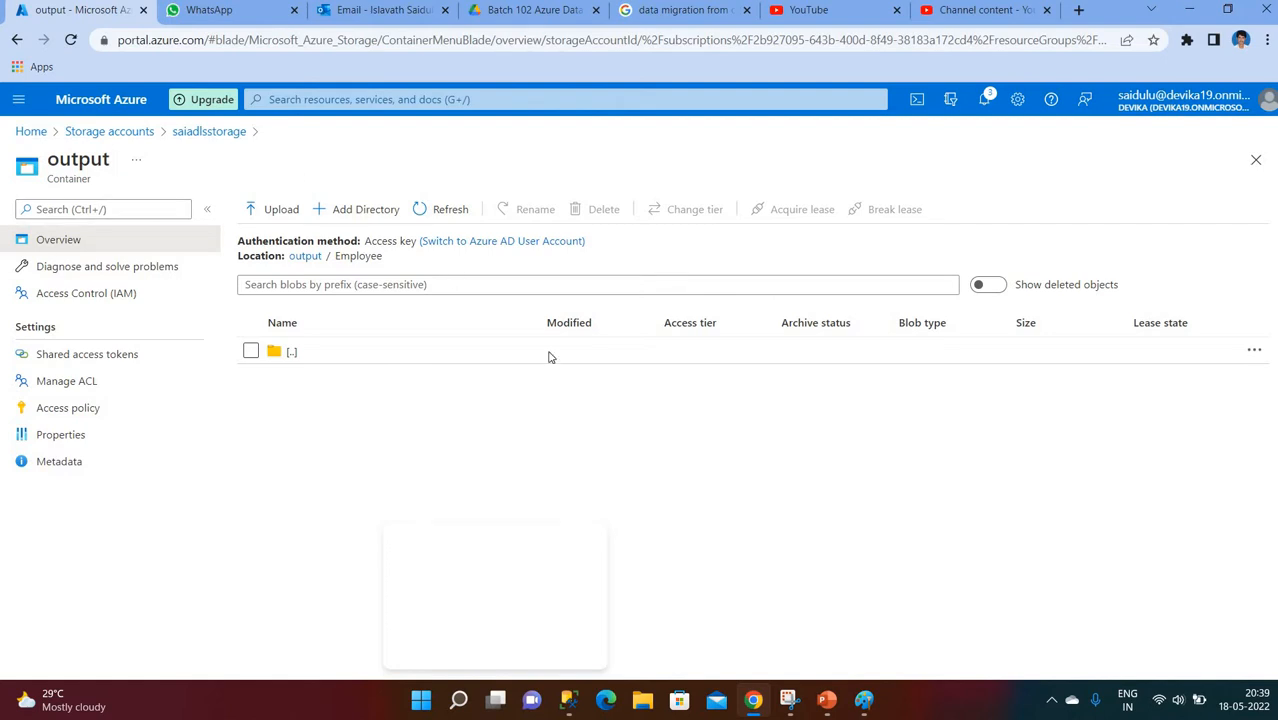
Step: Open the SAIAZURE-ADF19 data factory from the portal home page and launch its studio
left_click(22, 136)
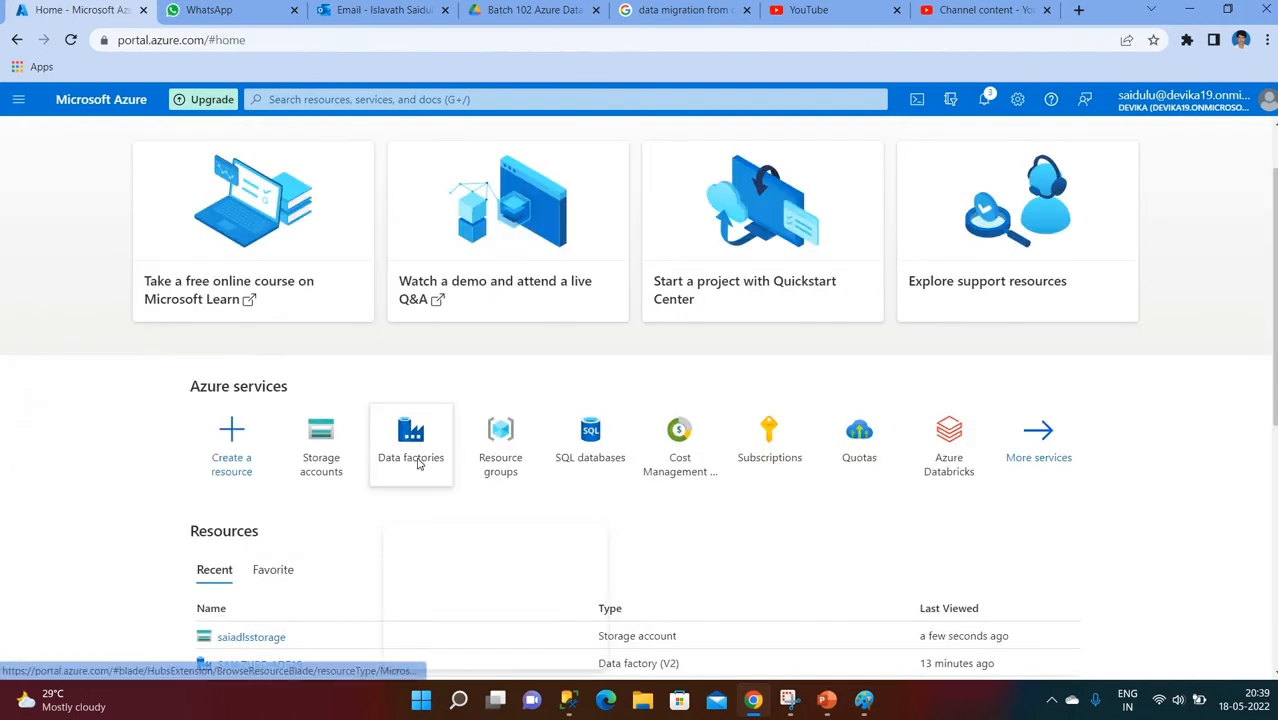
left_click(418, 462)
left_click(100, 343)
left_click(637, 549)
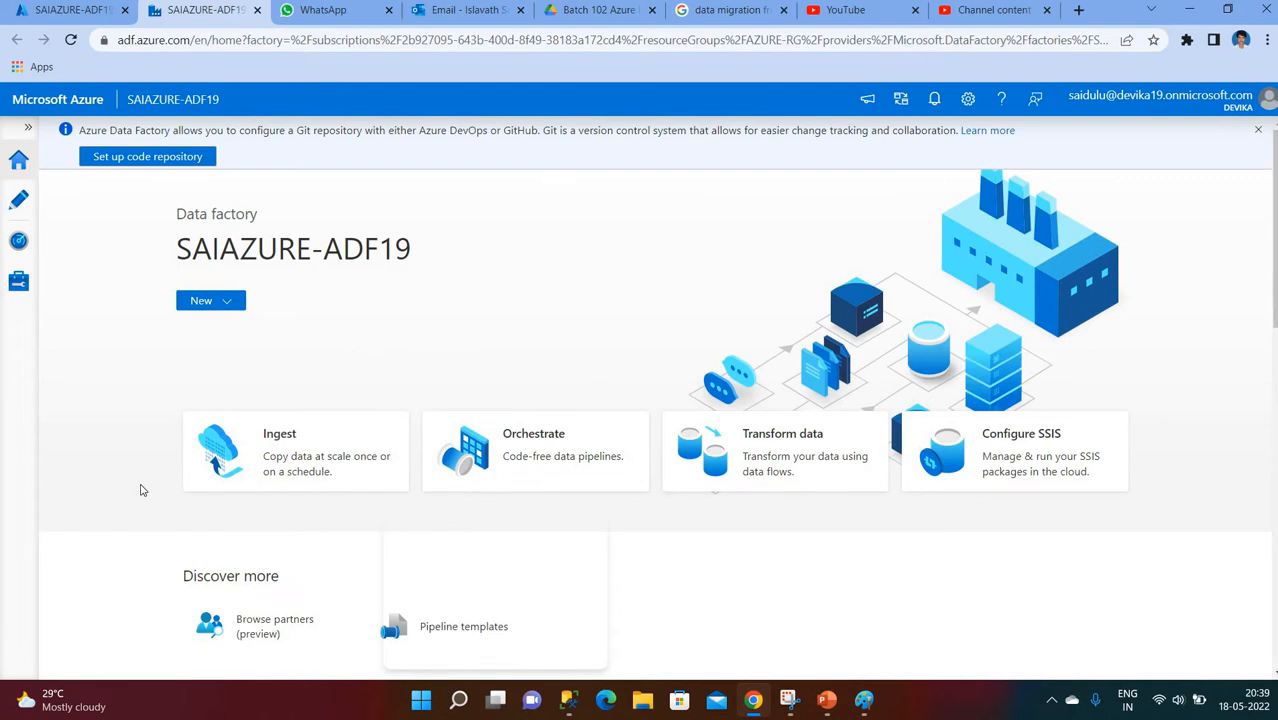
Step: Create a self-hosted integration runtime in the data factory, keeping the name integrationRuntime1
left_click(18, 286)
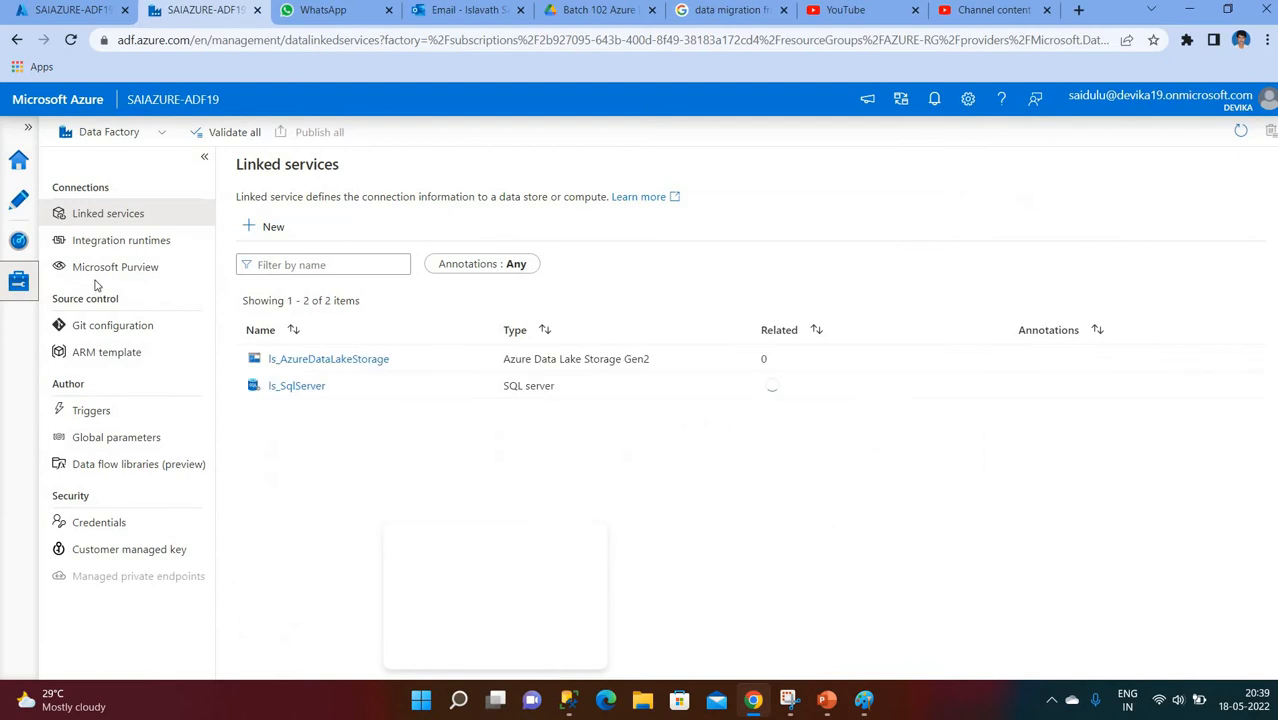
left_click(137, 248)
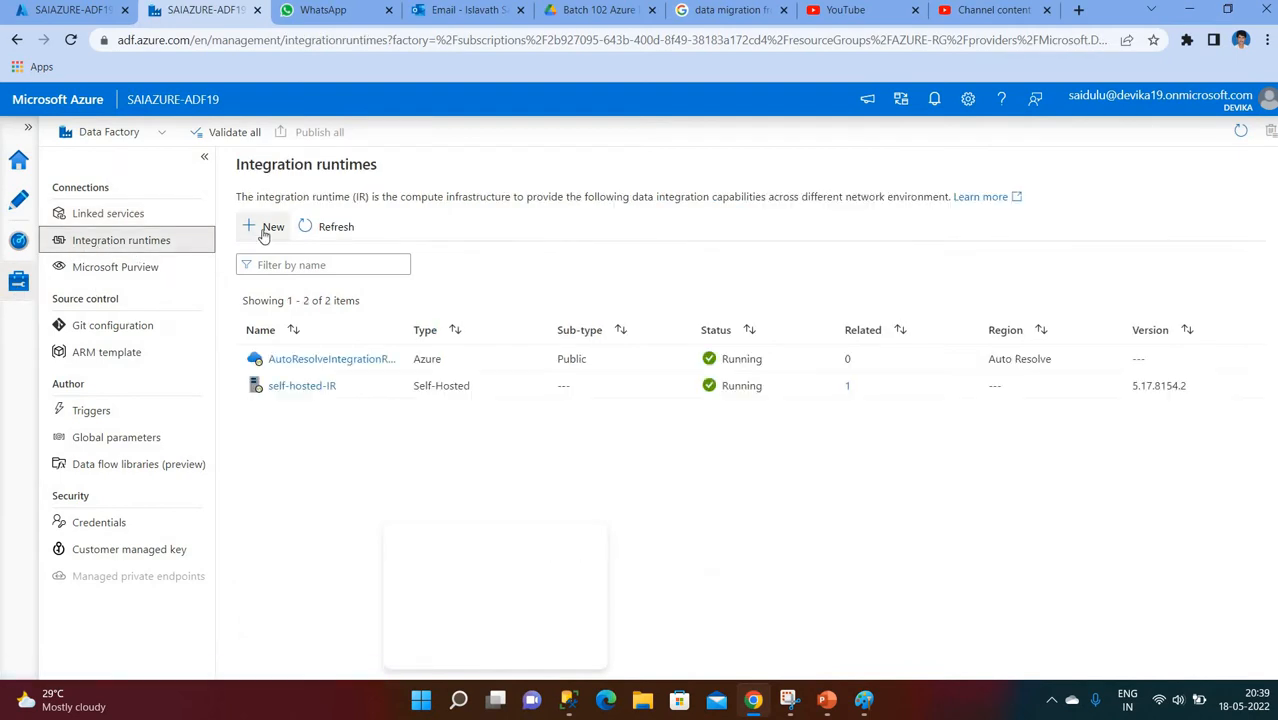
left_click(270, 228)
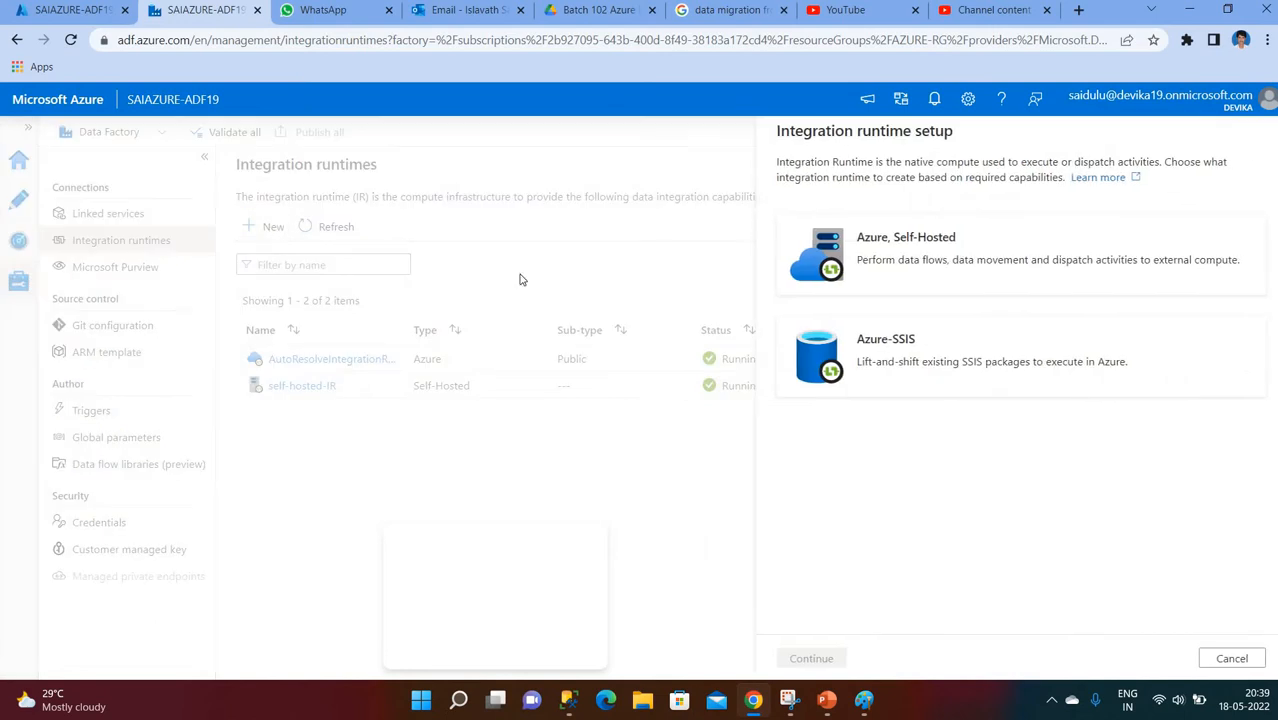
left_click(919, 255)
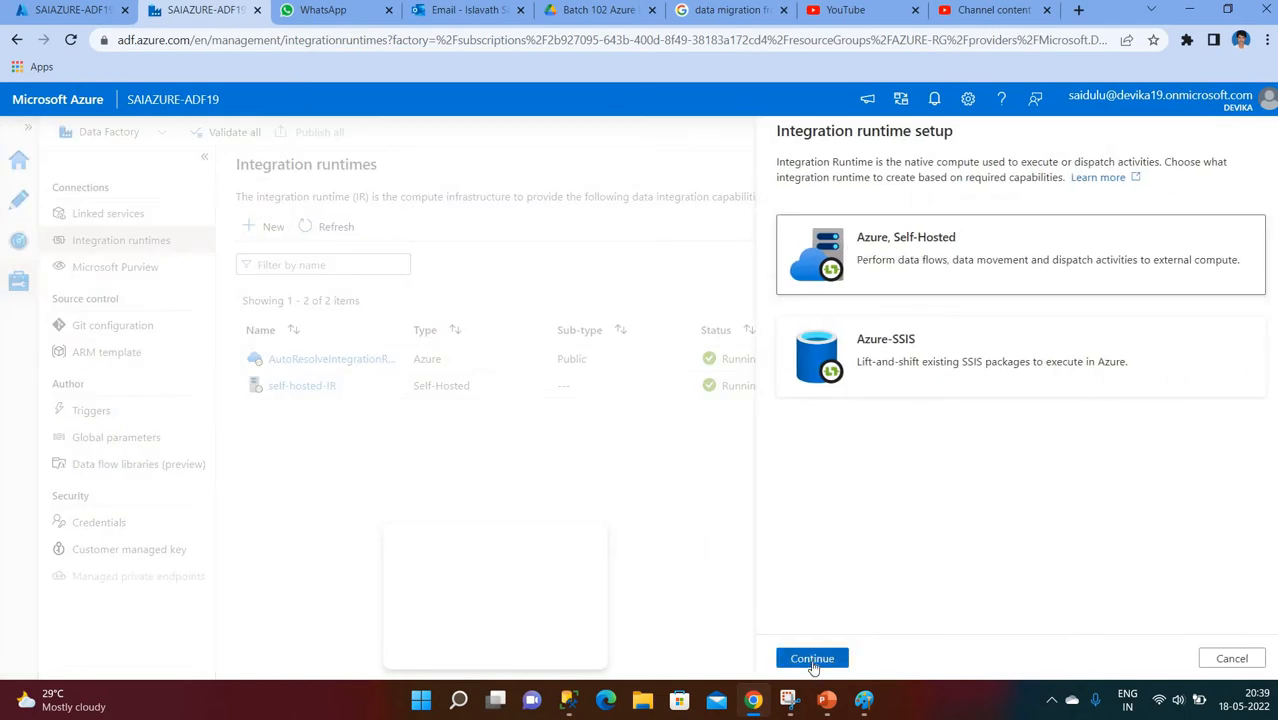
left_click(812, 660)
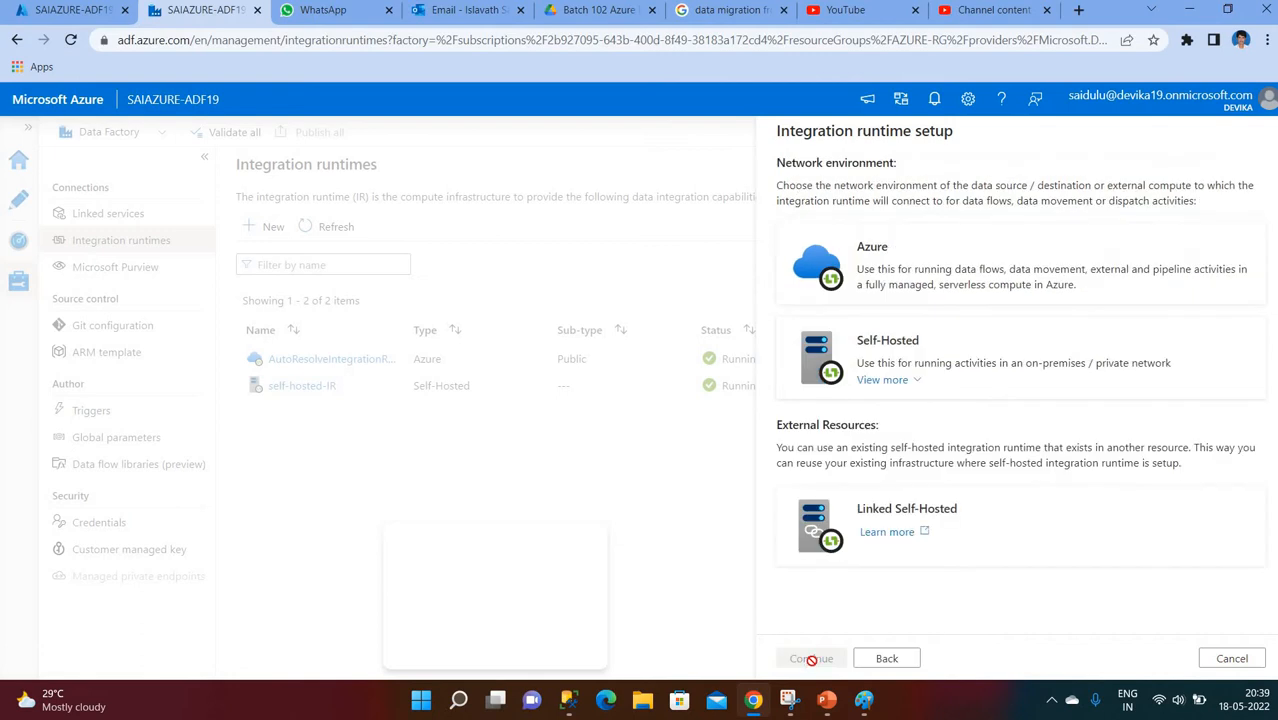
left_click(882, 356)
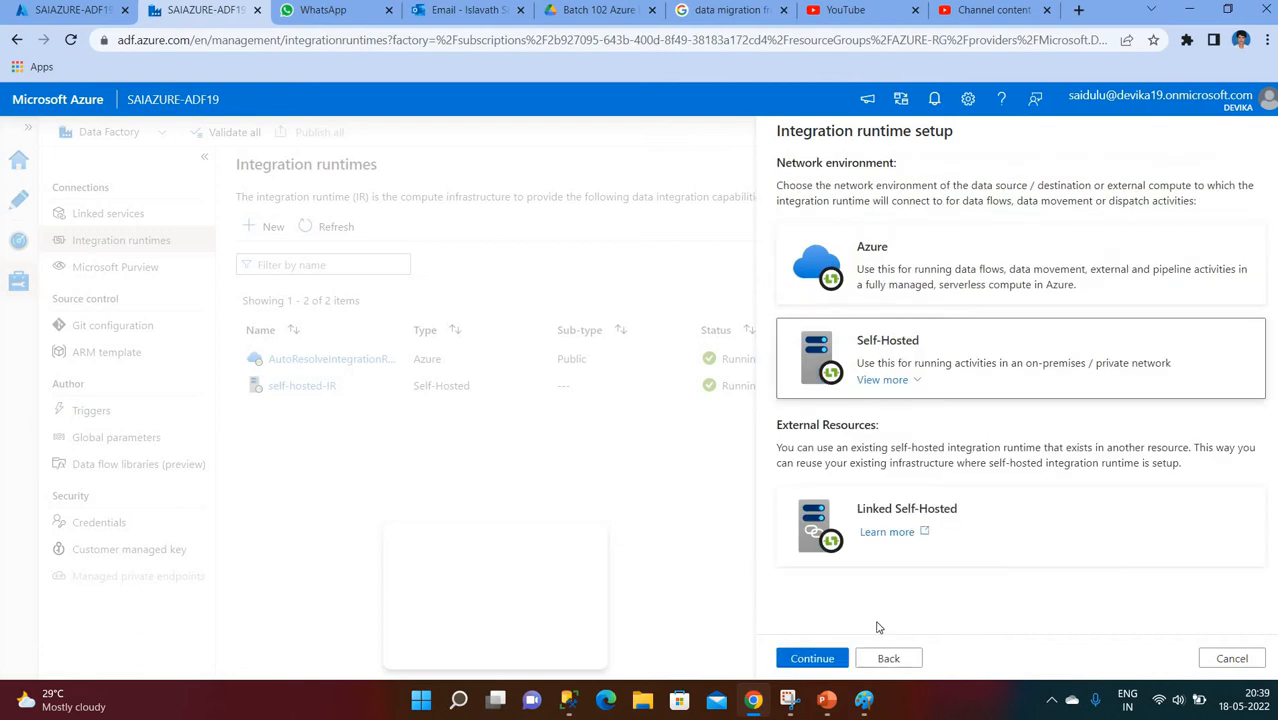
left_click(815, 657)
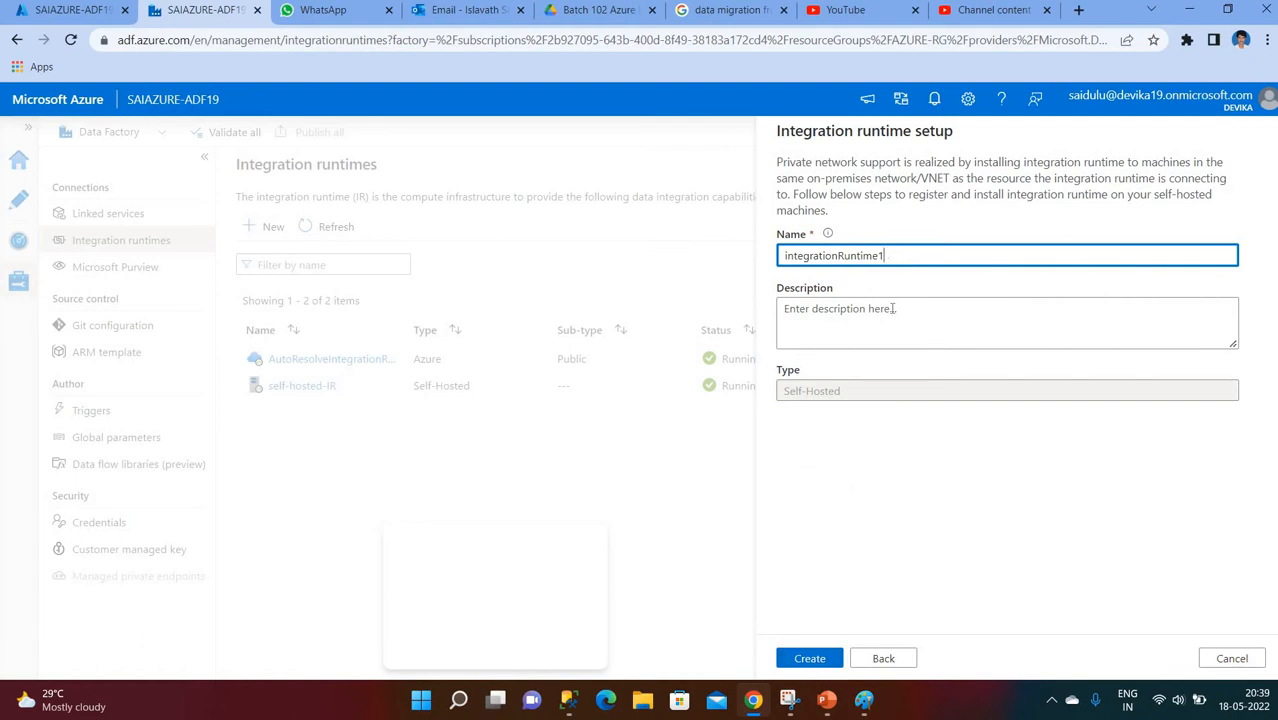
left_click(823, 662)
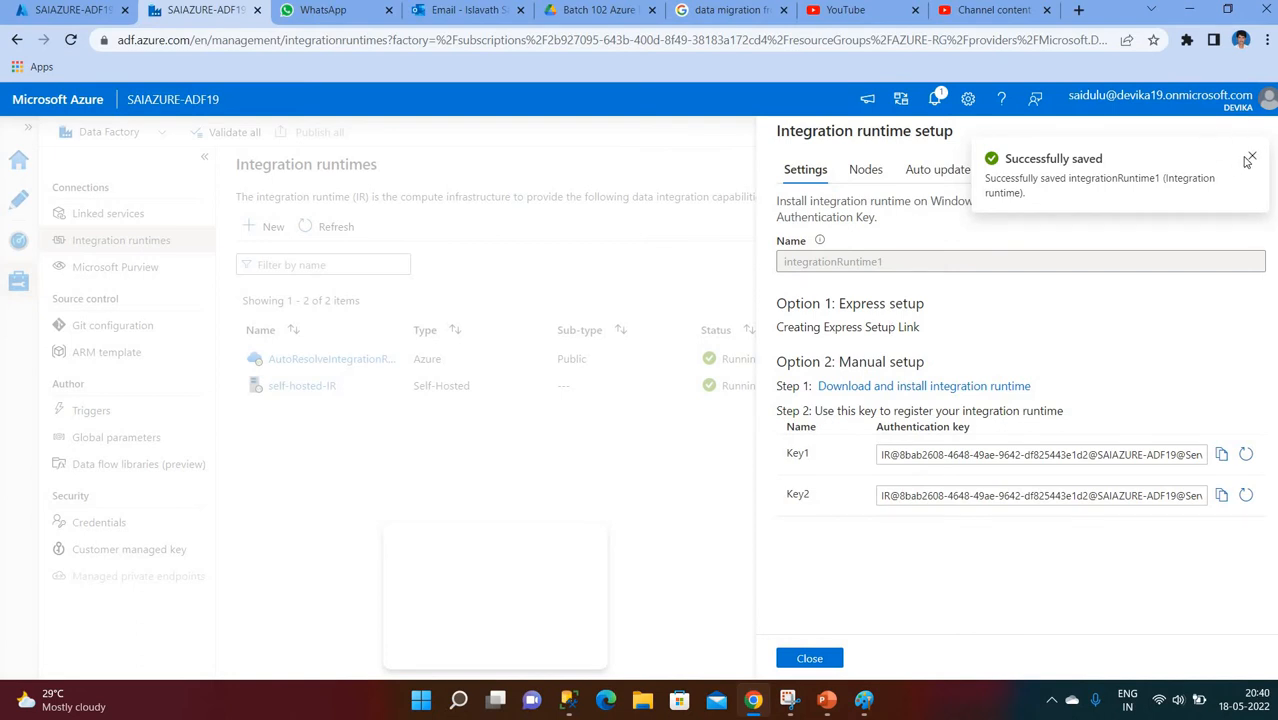
Step: Download the express setup installer for integrationRuntime1 and close the runtime setup
left_click(1252, 158)
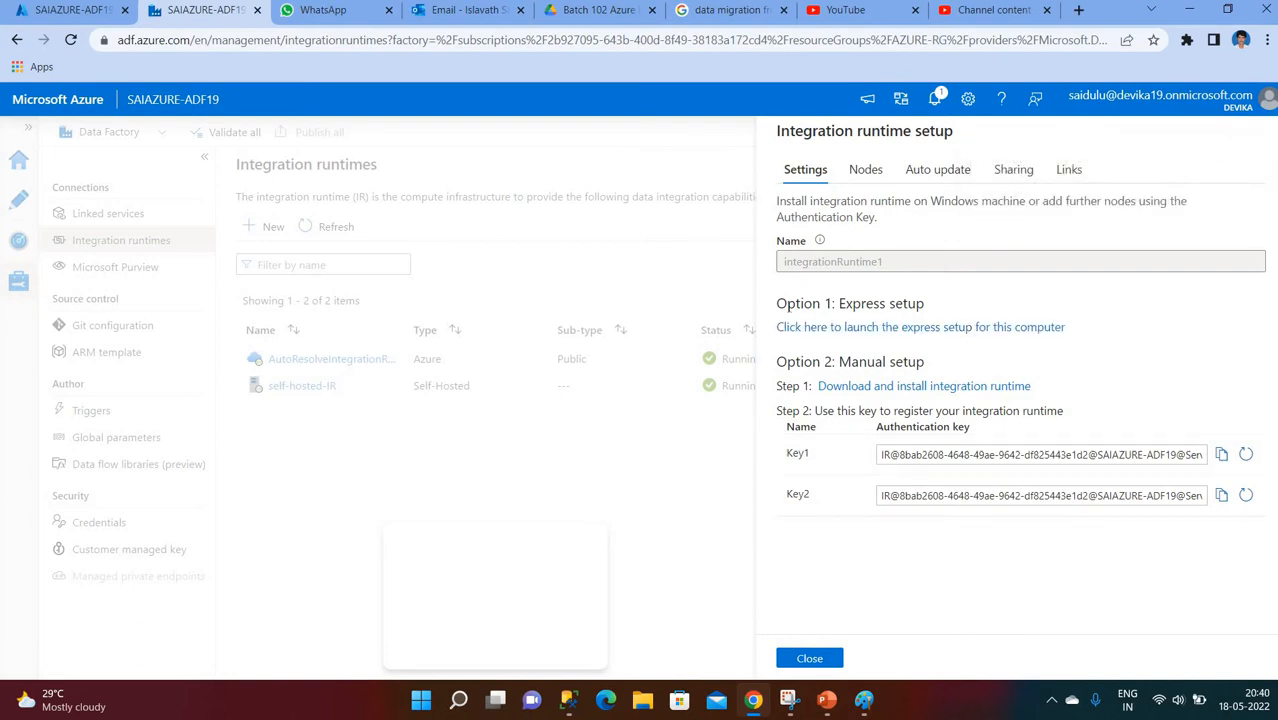
left_click(941, 334)
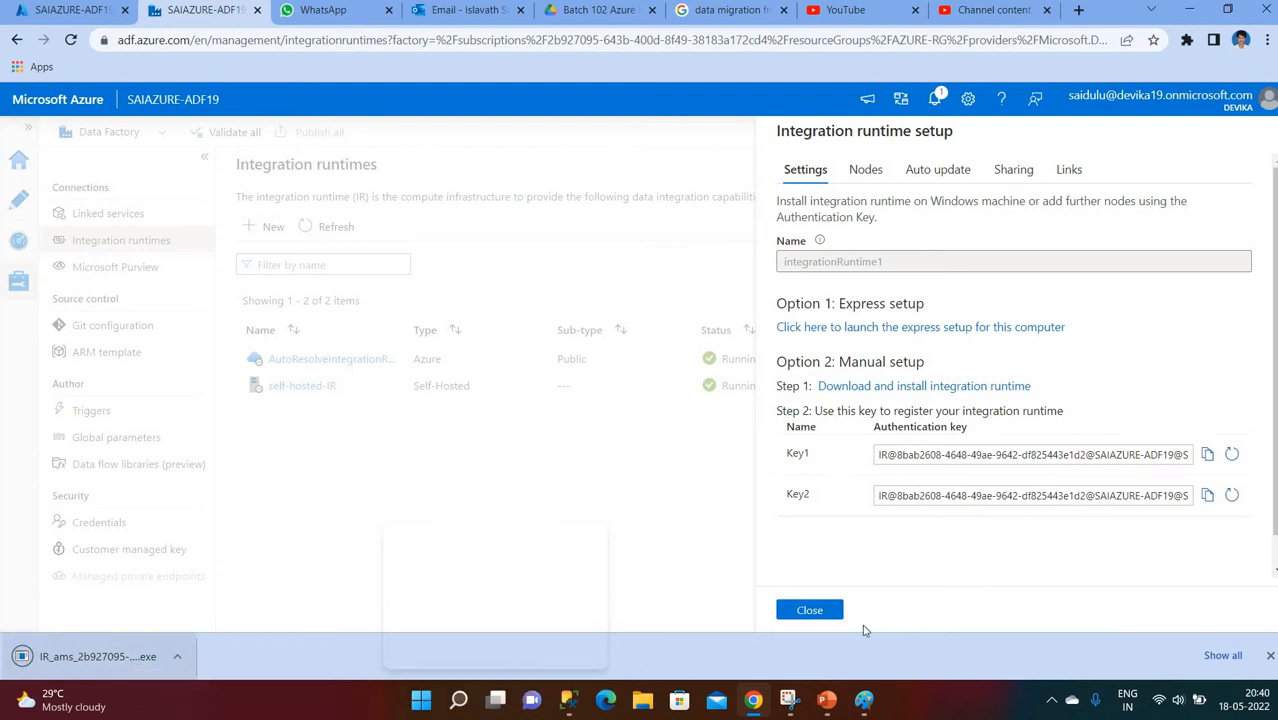
left_click(808, 611)
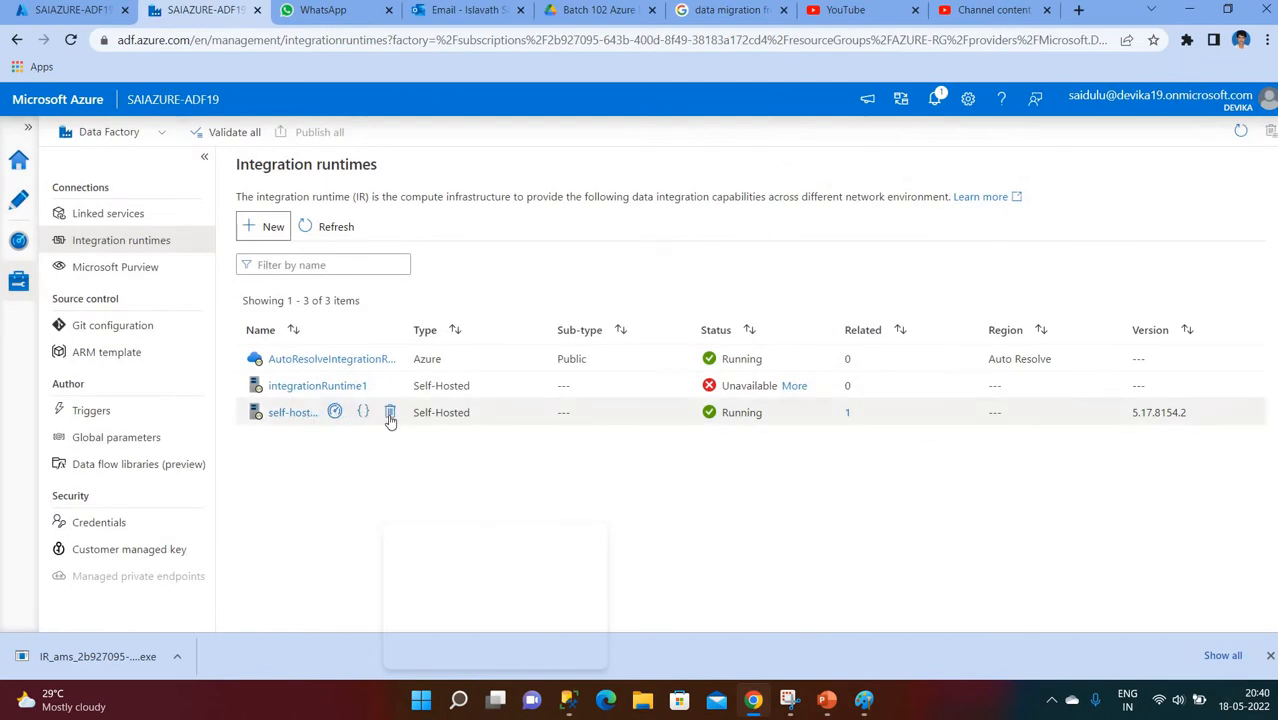
Step: Delete integrationRuntime1 from the integration runtimes, keeping self-hosted-IR
left_click(390, 414)
left_click(603, 414)
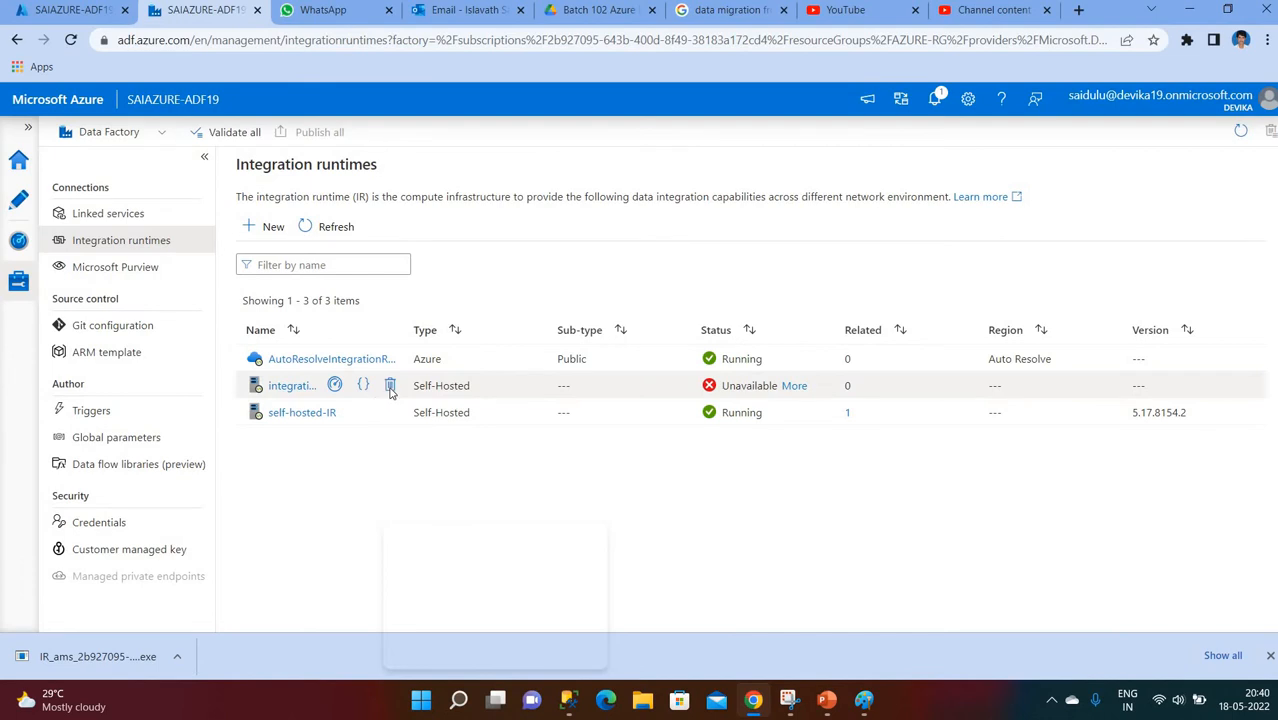
left_click(390, 388)
left_click(535, 408)
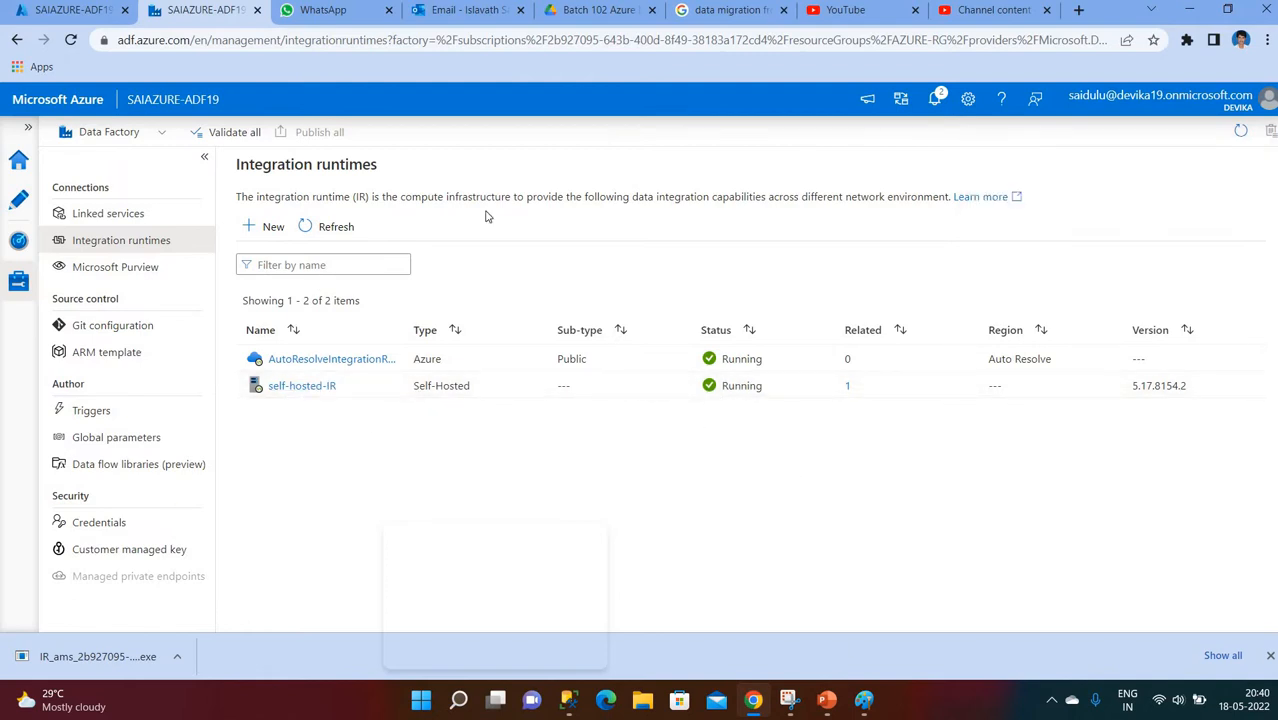
Step: Open the data factory's authoring workspace and view the pipeline architecture diagram on slide 3 in PowerPoint
left_click(20, 202)
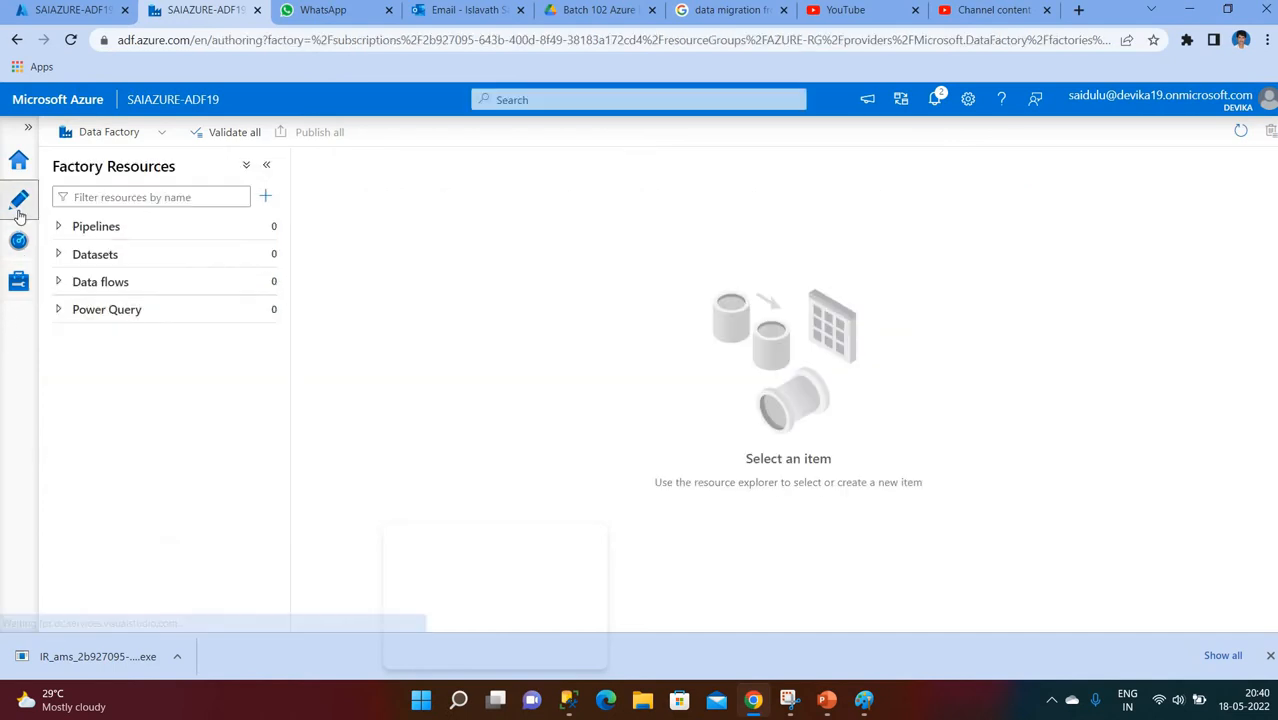
left_click(826, 702)
left_click(141, 349)
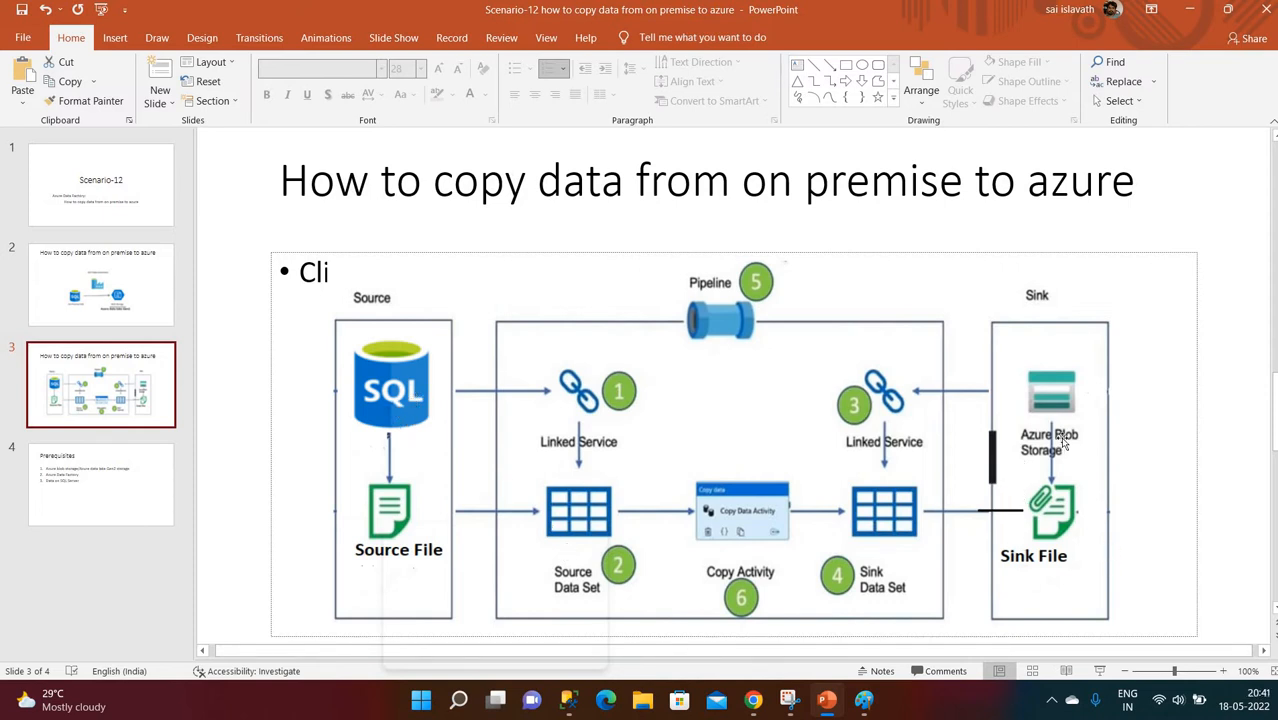
Step: Switch back to Data Factory in Chrome and start a new dataset using the SQL server data store
left_click(753, 700)
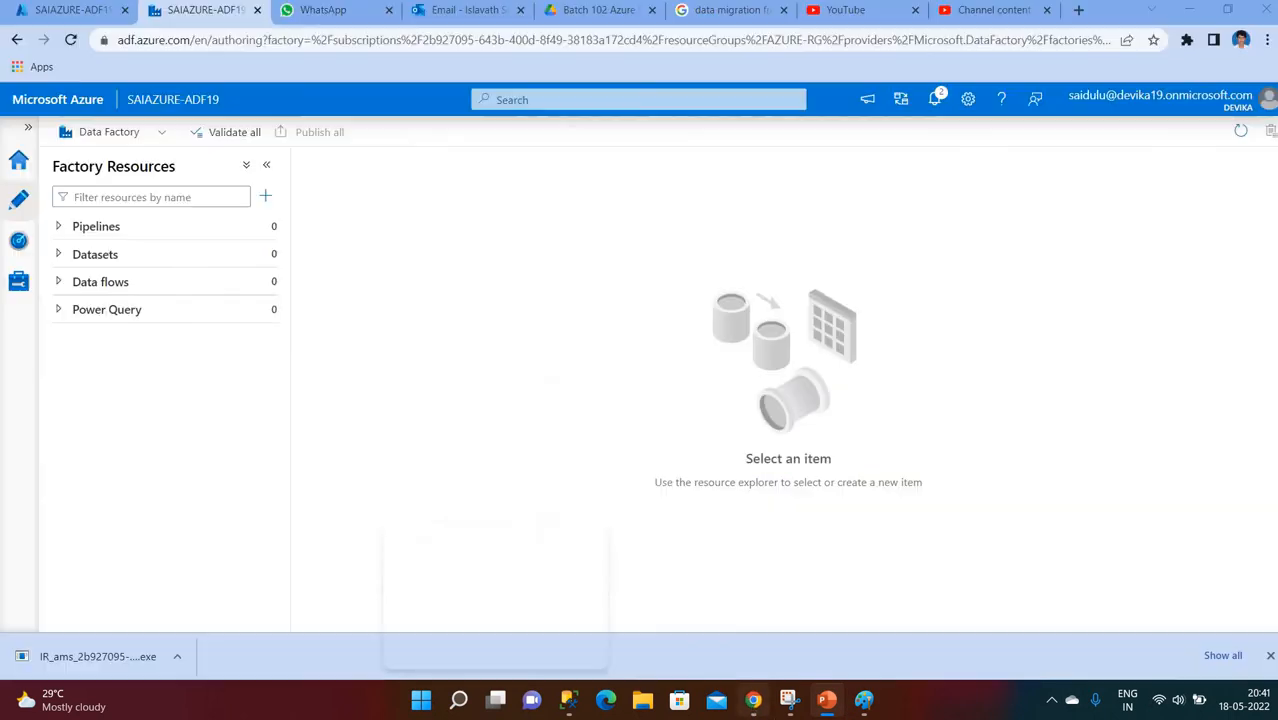
left_click(265, 258)
left_click(316, 284)
left_click(843, 232)
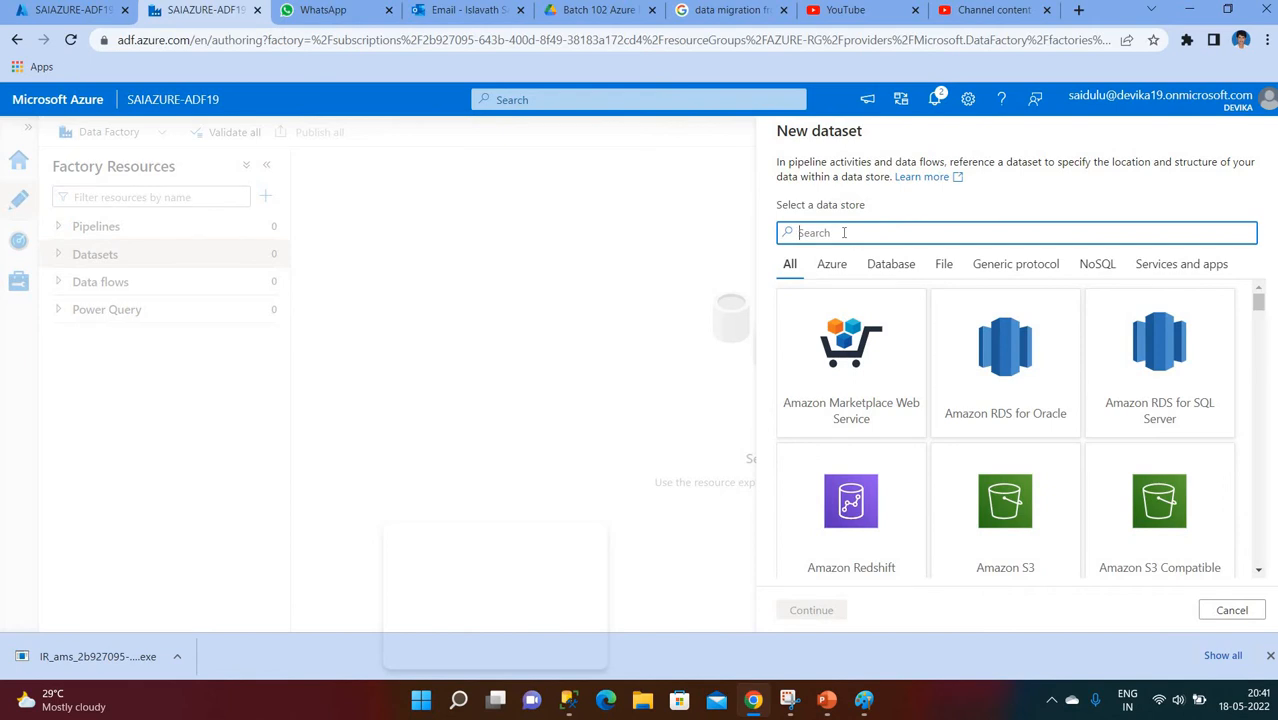
type("sql ")
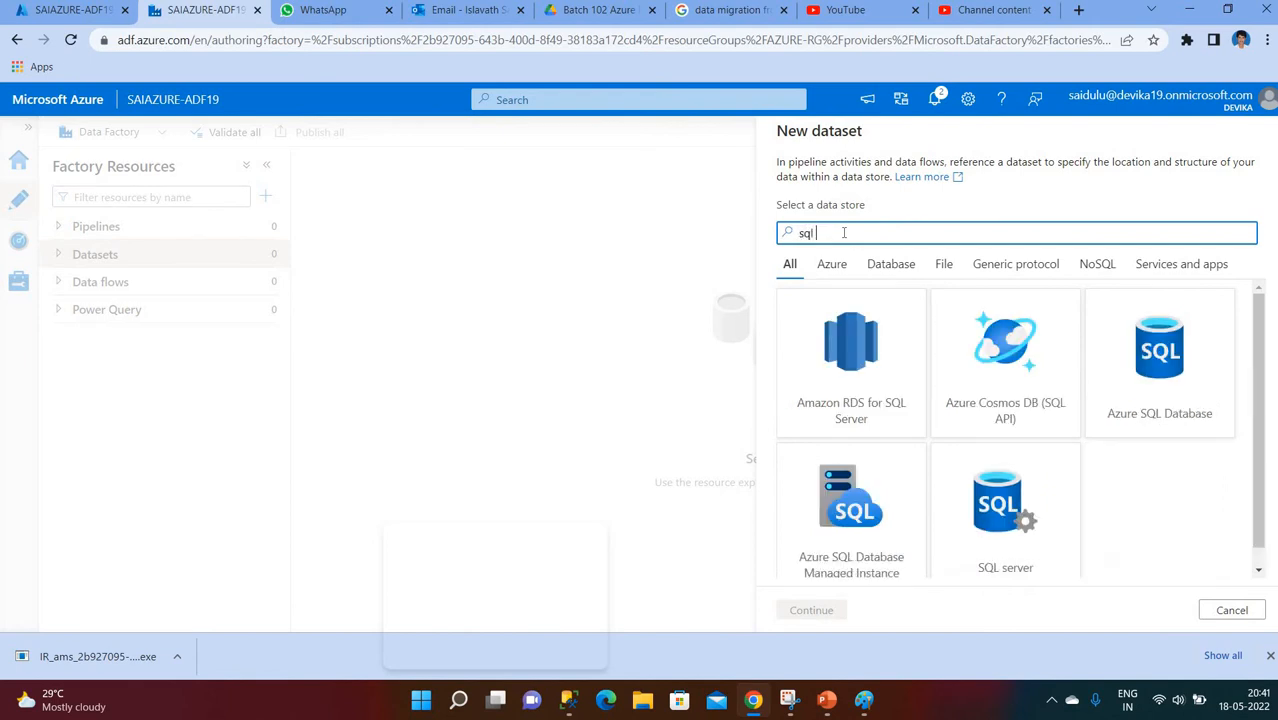
type("se")
left_click(960, 368)
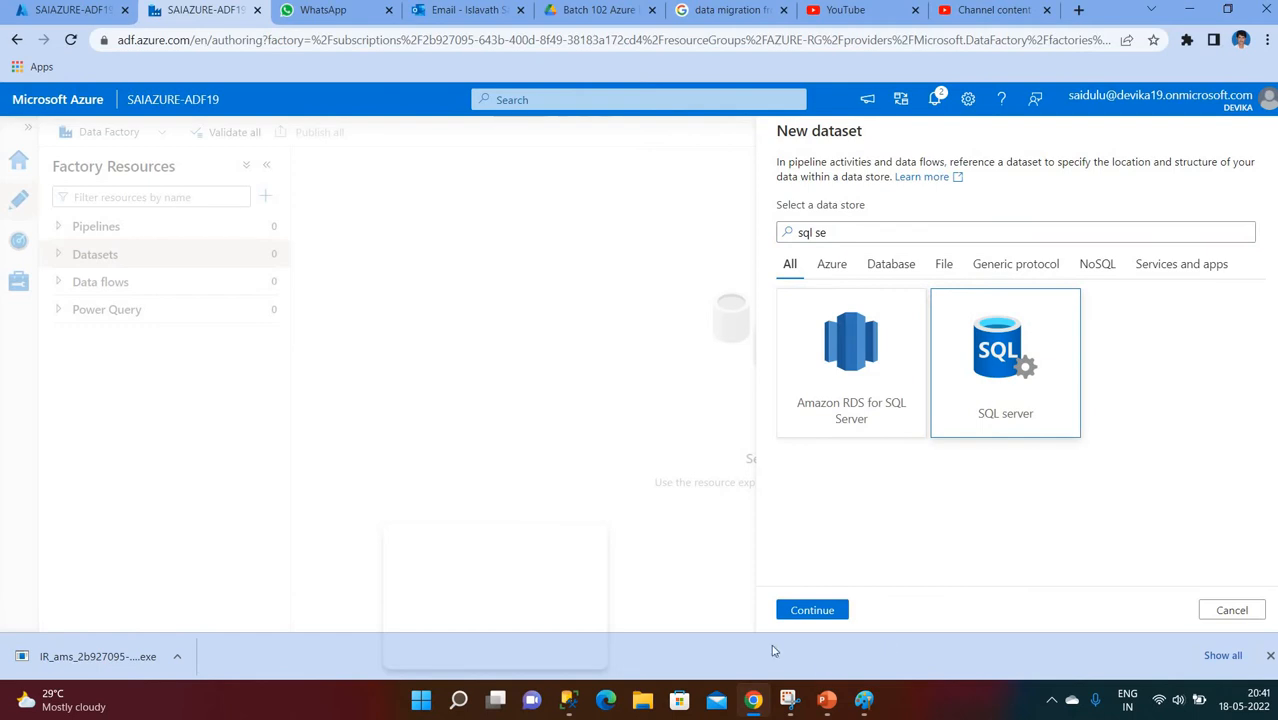
left_click(812, 611)
Step: Name the new SQL server dataset ds_Sink_SQLServer
left_click(879, 184)
key("BackSpace")
key("BackSpace")
key("BackSpace")
key("BackSpace")
key("BackSpace")
key("BackSpace")
key("BackSpace")
key("BackSpace")
key("BackSpace")
key("BackSpace")
key("BackSpace")
key("BackSpace")
key("BackSpace")
key("BackSpace")
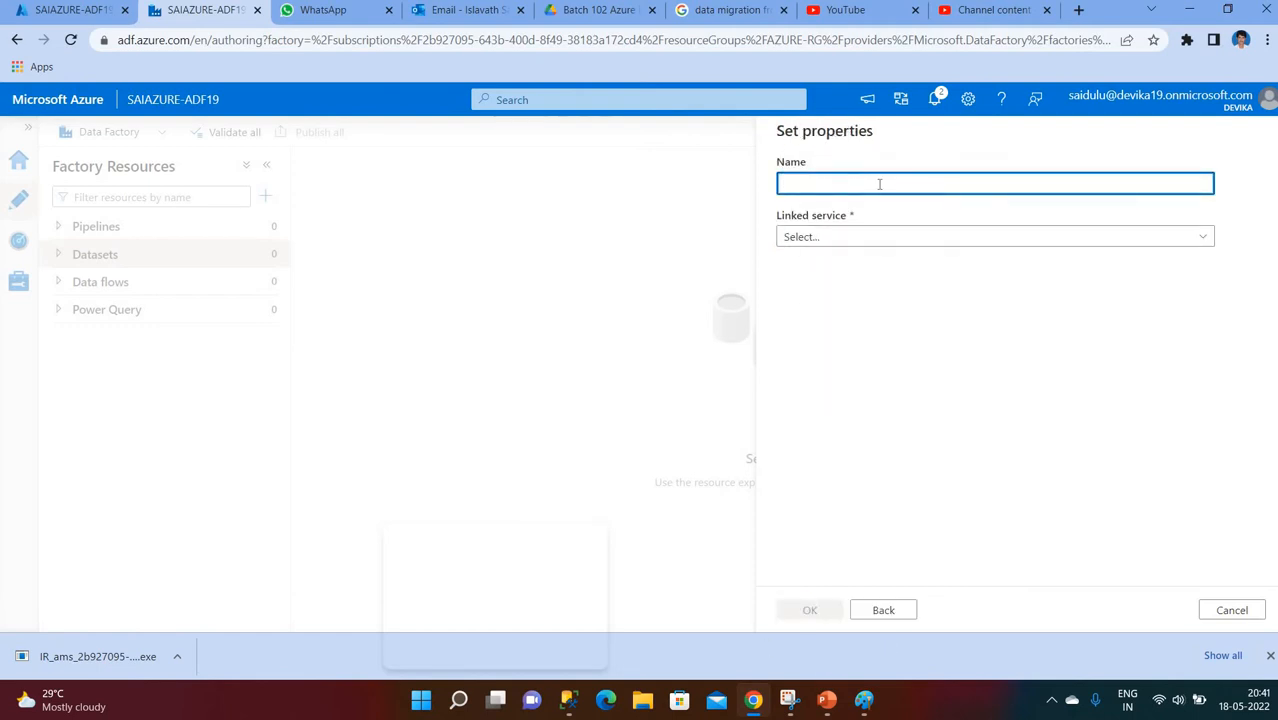
type("ds_")
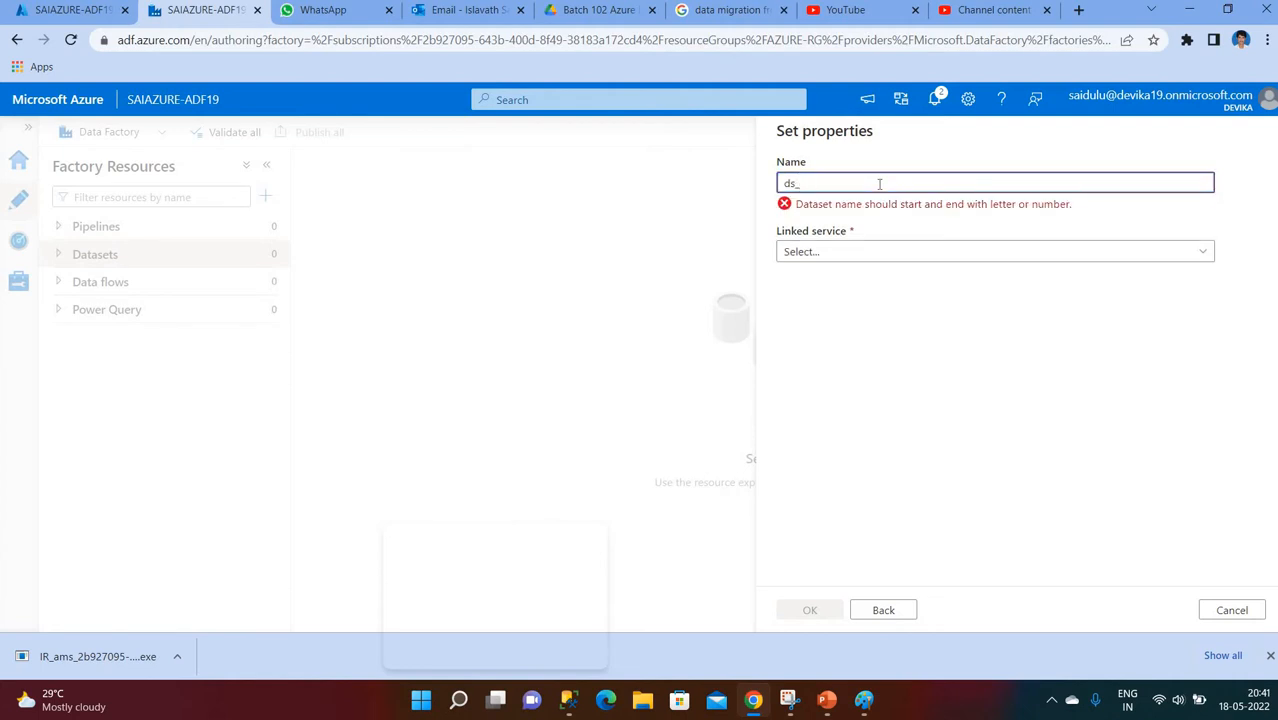
type("Sink_")
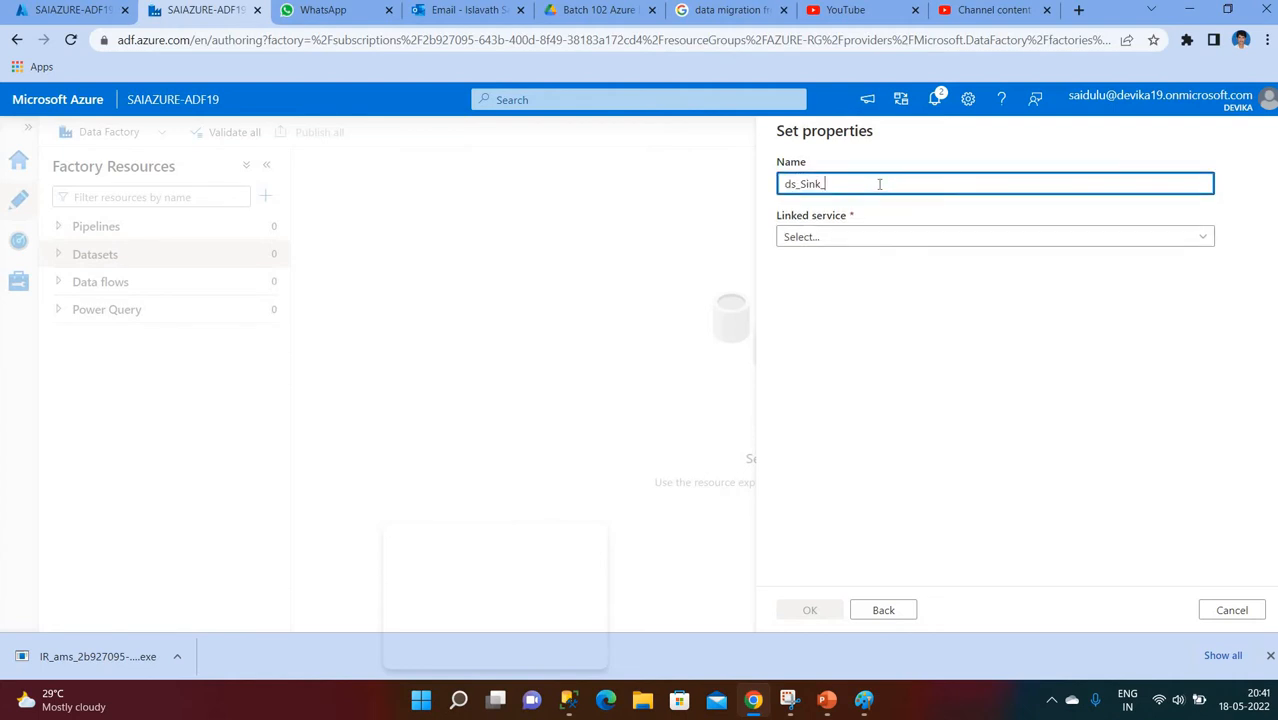
type("d")
type("SQLServer")
Step: Link the dataset to ls_SqlServer, choose the table dbo.data_source_table, and create it
left_click(847, 240)
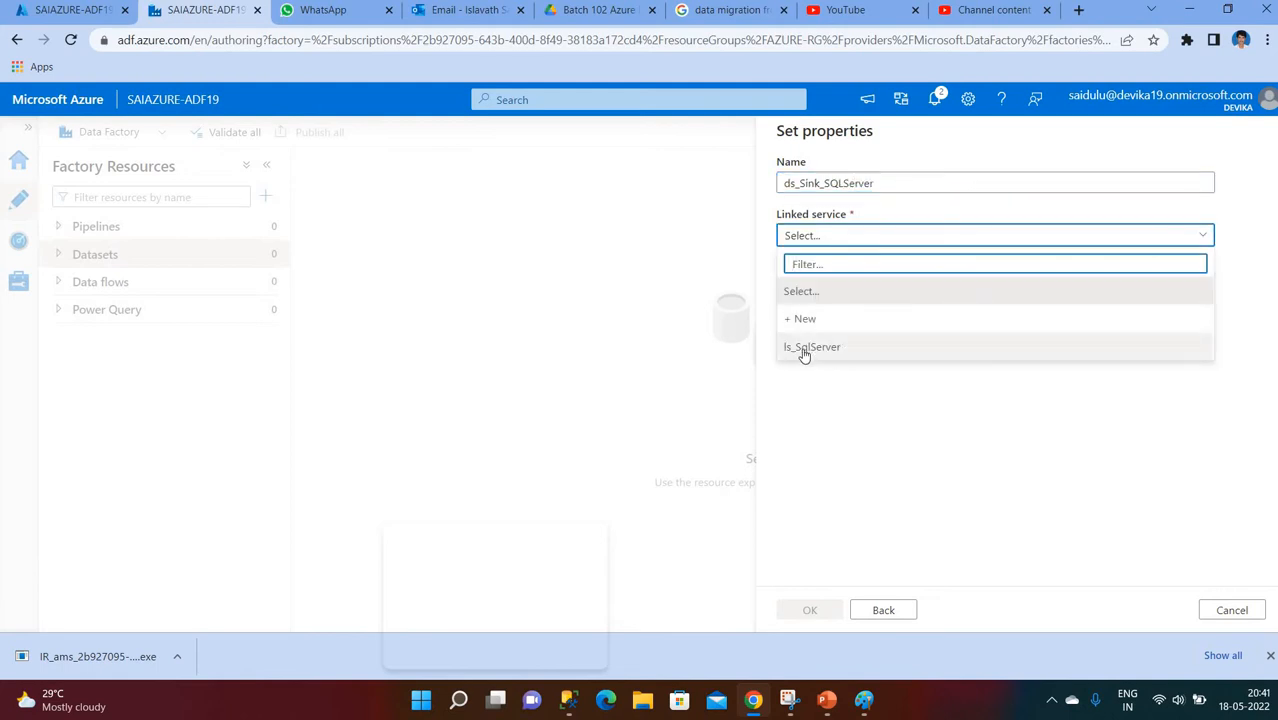
left_click(832, 351)
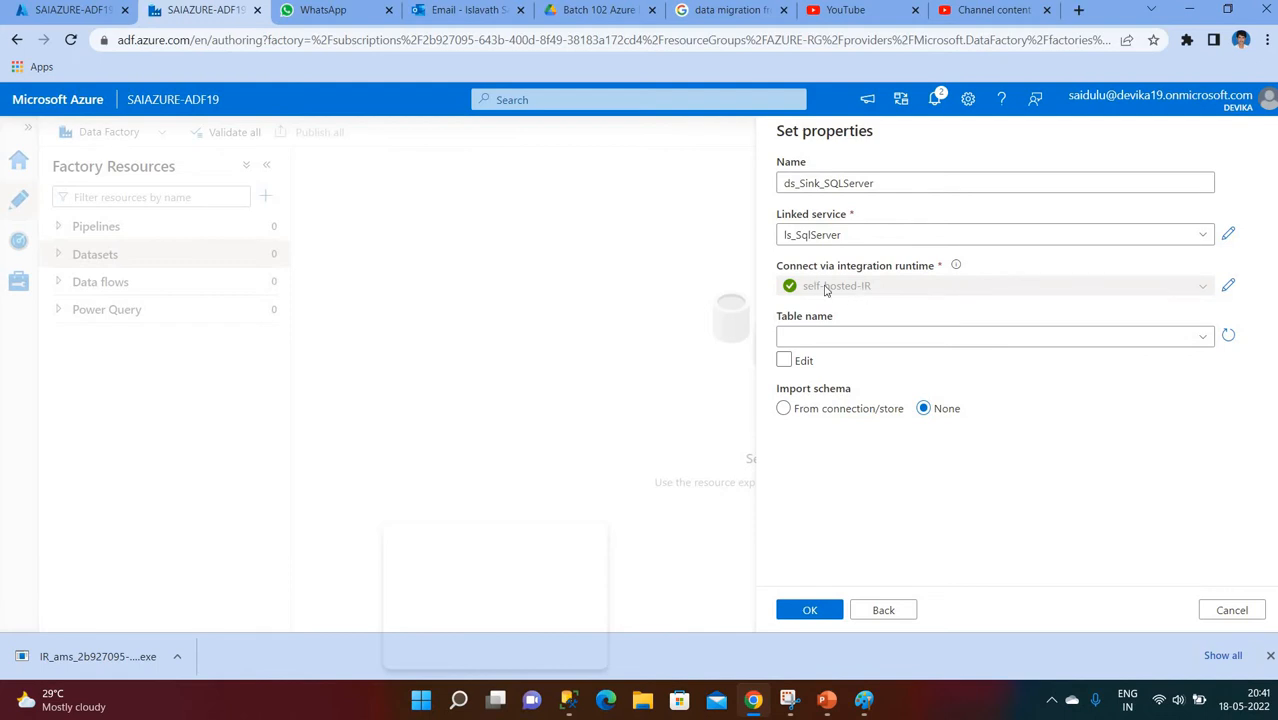
left_click(840, 337)
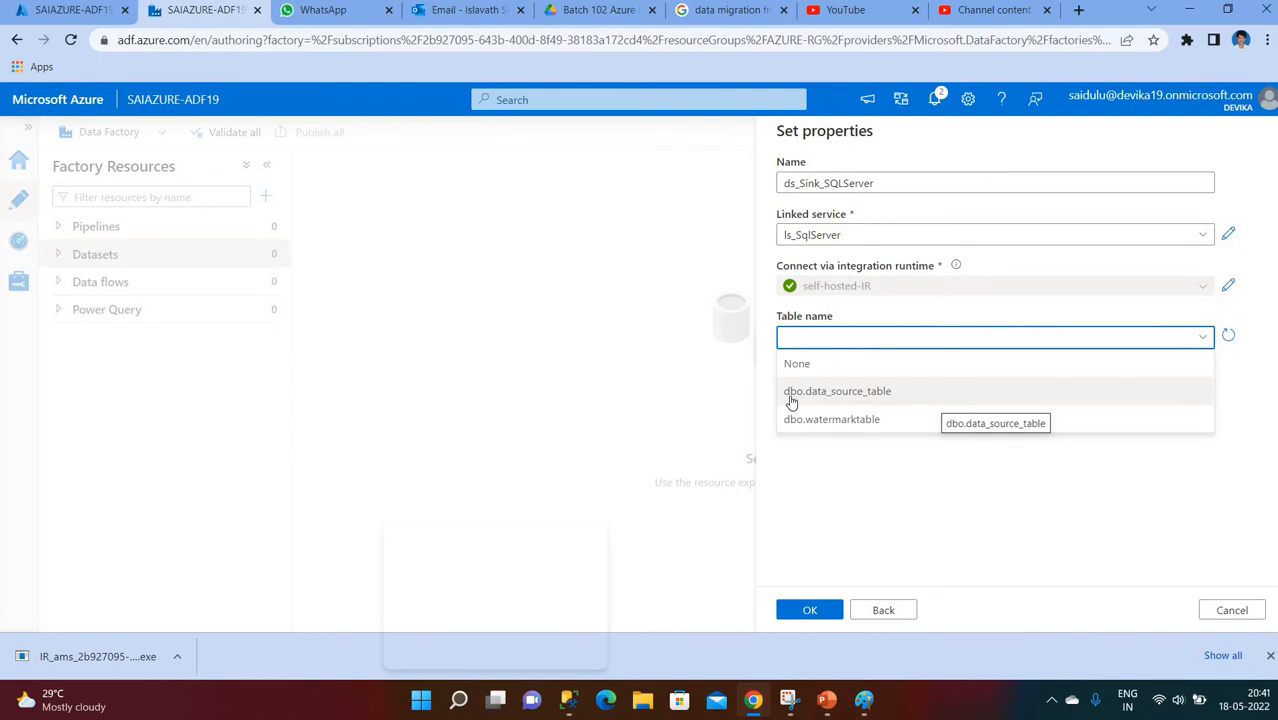
left_click(872, 396)
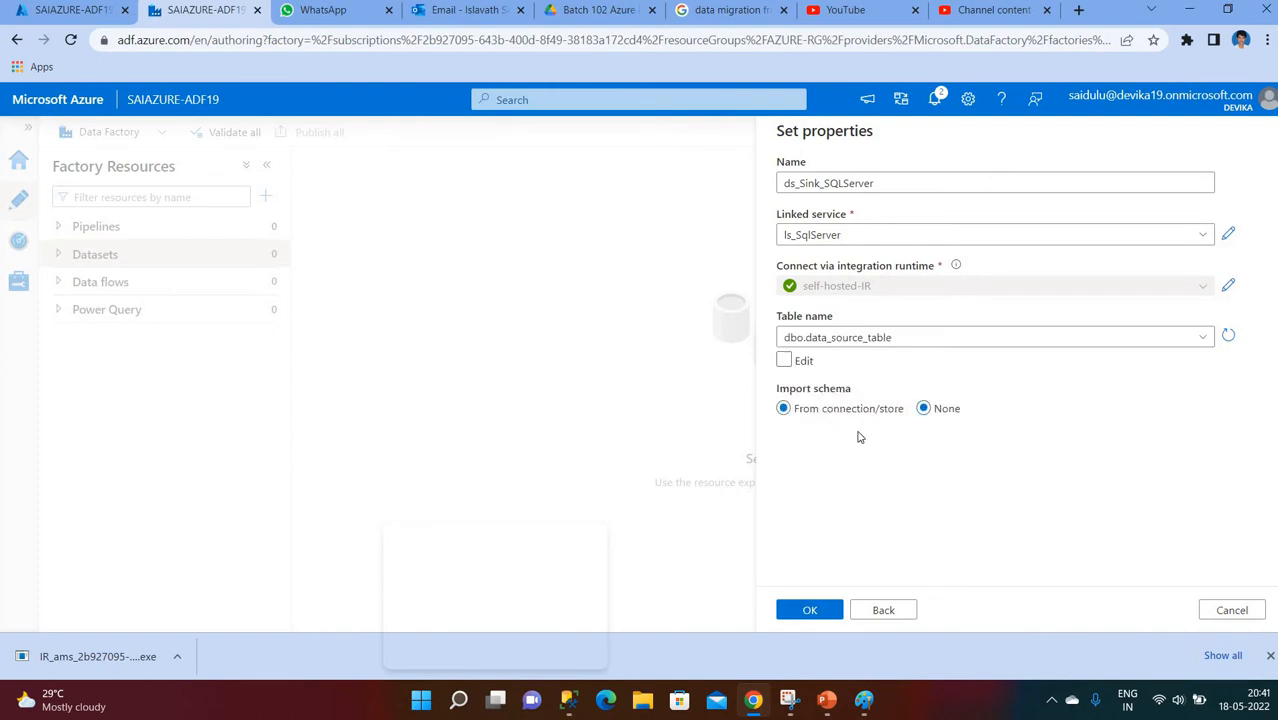
left_click(808, 612)
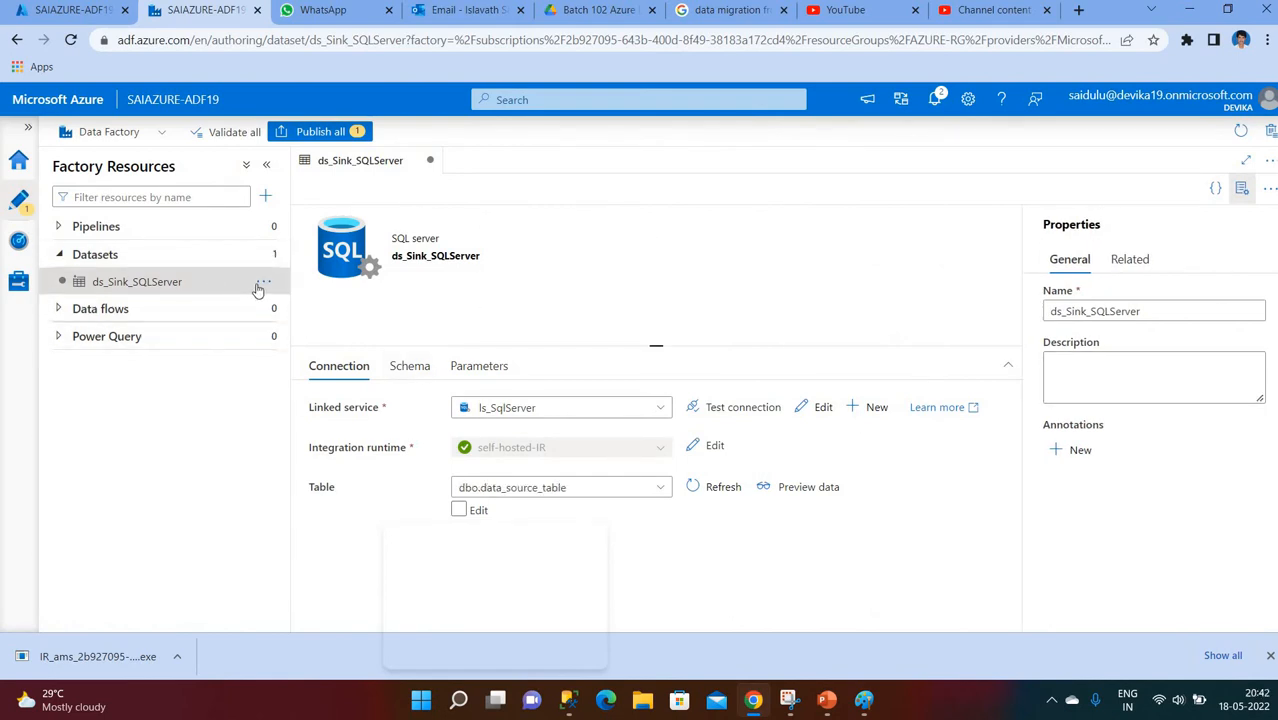
Step: Start a second dataset using the Azure Data Lake Storage Gen2 data store and the DelimitedText format
left_click(258, 283)
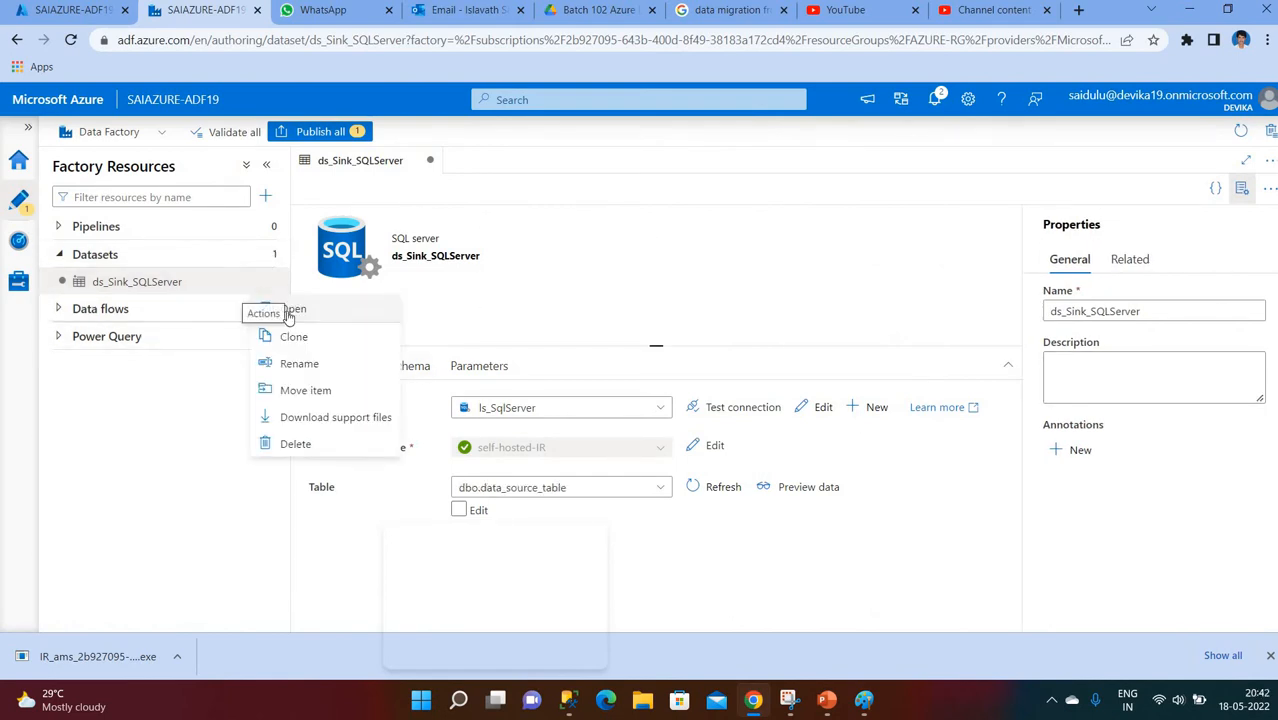
left_click(210, 254)
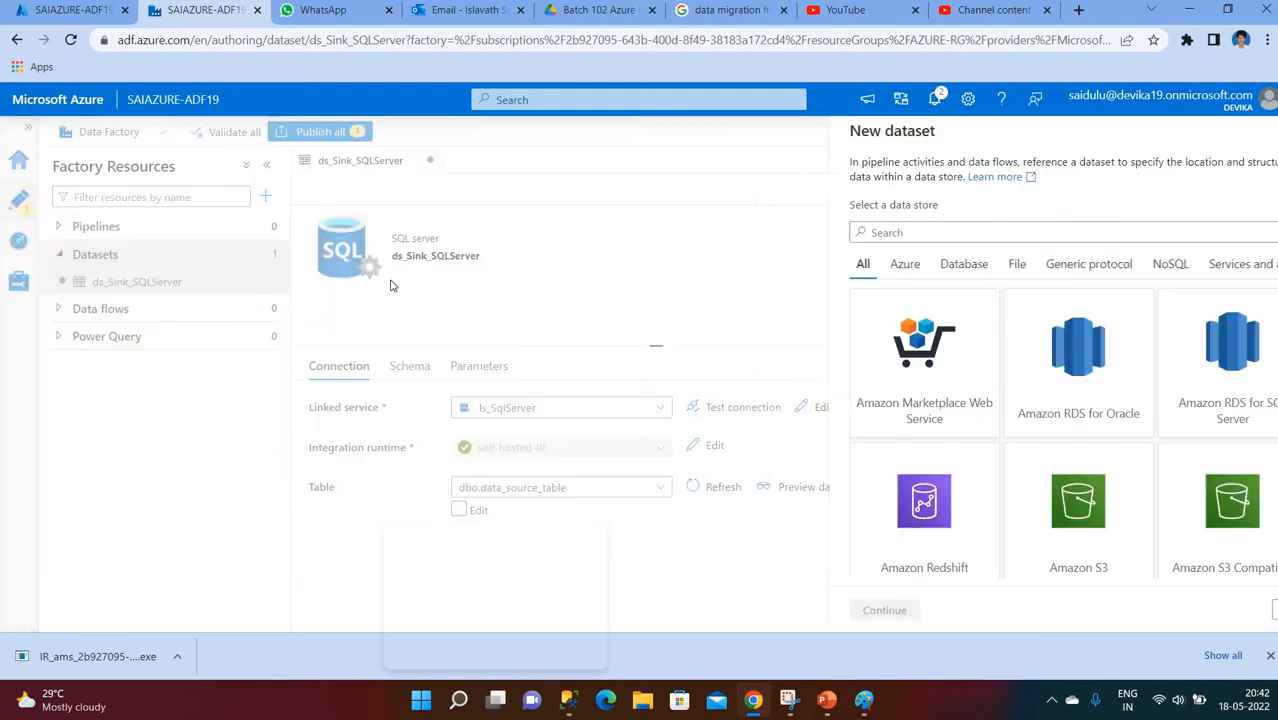
type("ad")
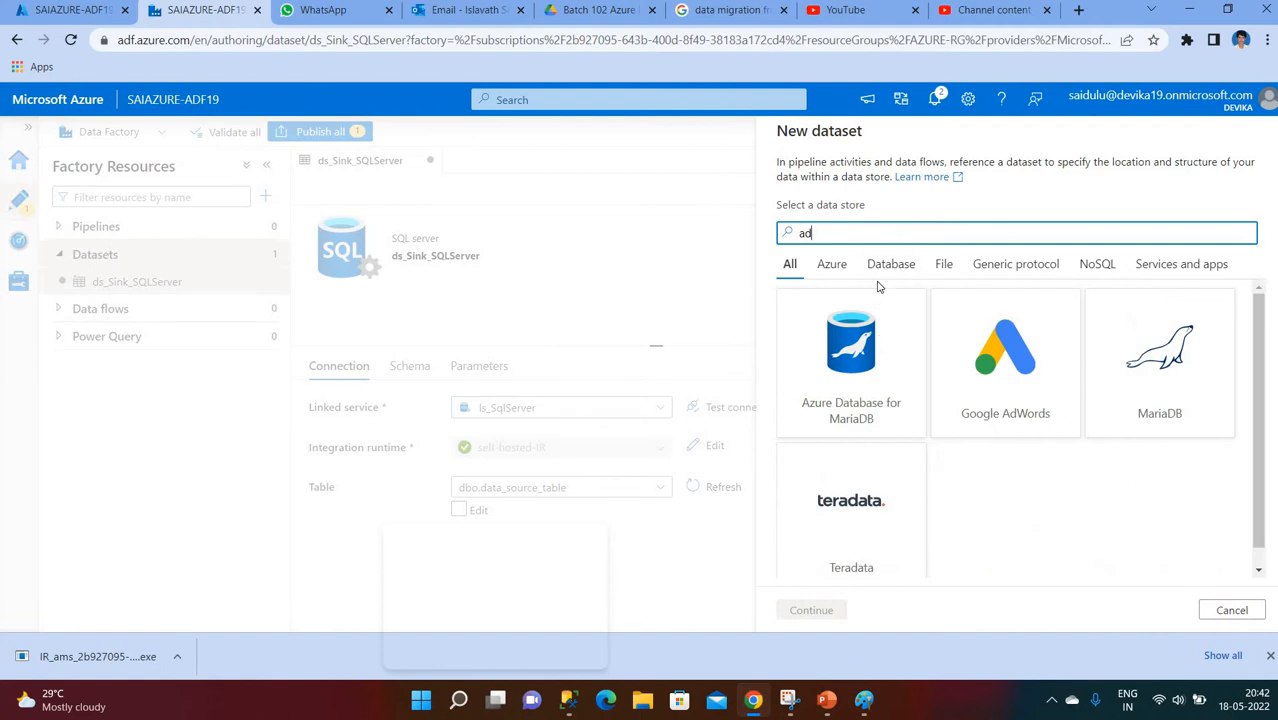
key("BackSpace")
key("BackSpace")
type("gen")
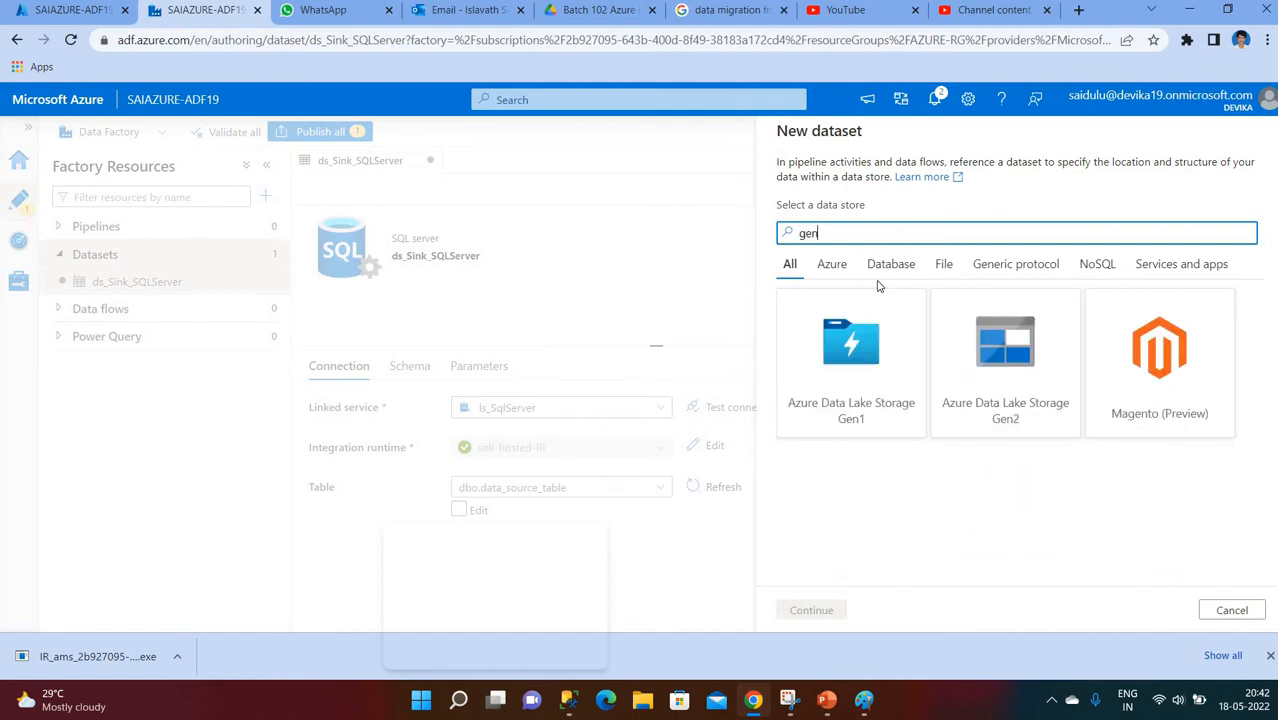
left_click(982, 374)
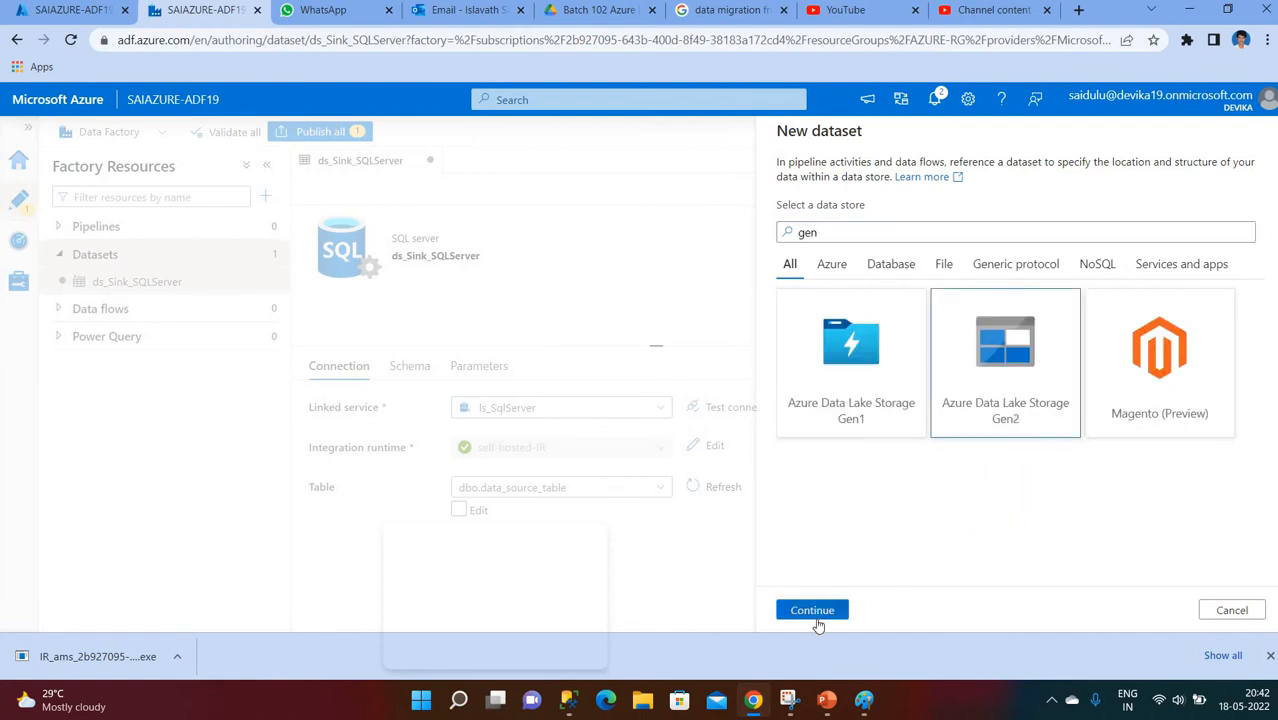
left_click(816, 614)
left_click(1153, 284)
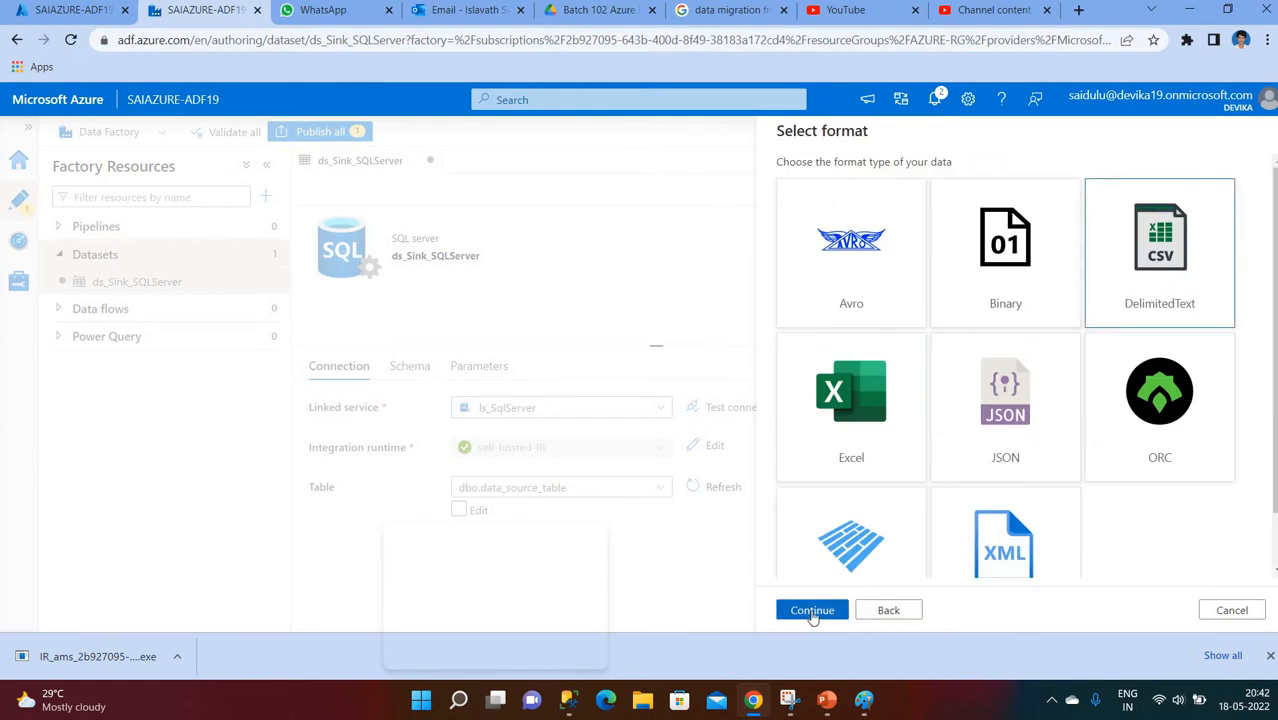
left_click(812, 612)
Step: Name the new delimited text dataset ds_sink_adls
left_click(870, 182)
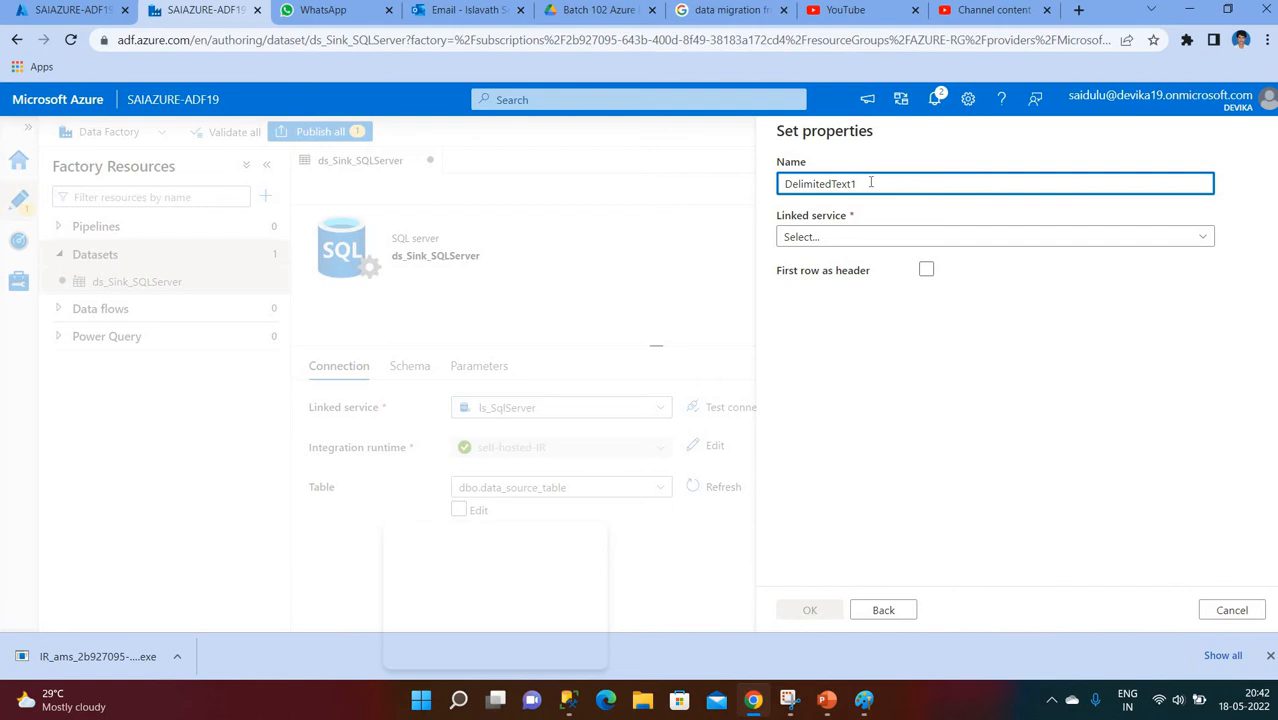
key("BackSpace")
key("BackSpace")
key("BackSpace")
key("BackSpace")
key("BackSpace")
key("BackSpace")
key("BackSpace")
key("BackSpace")
key("BackSpace")
key("BackSpace")
key("BackSpace")
key("BackSpace")
key("BackSpace")
type("ds")
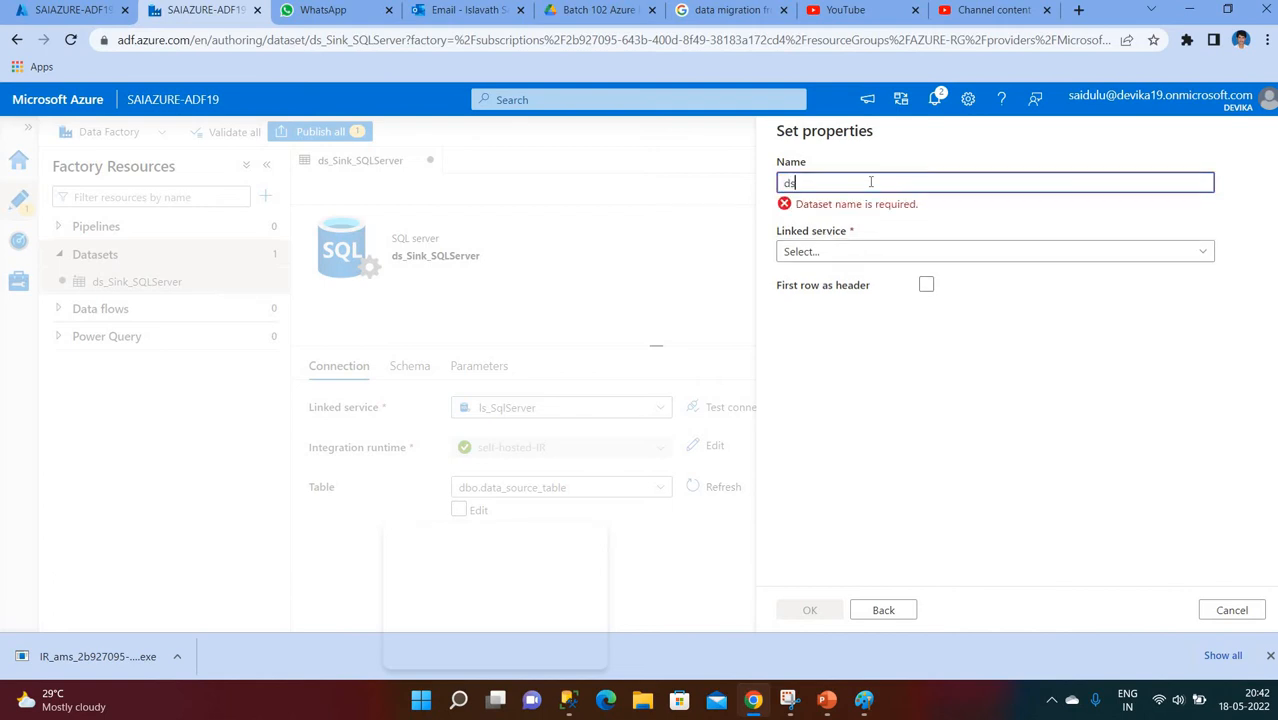
type("_sink_adls")
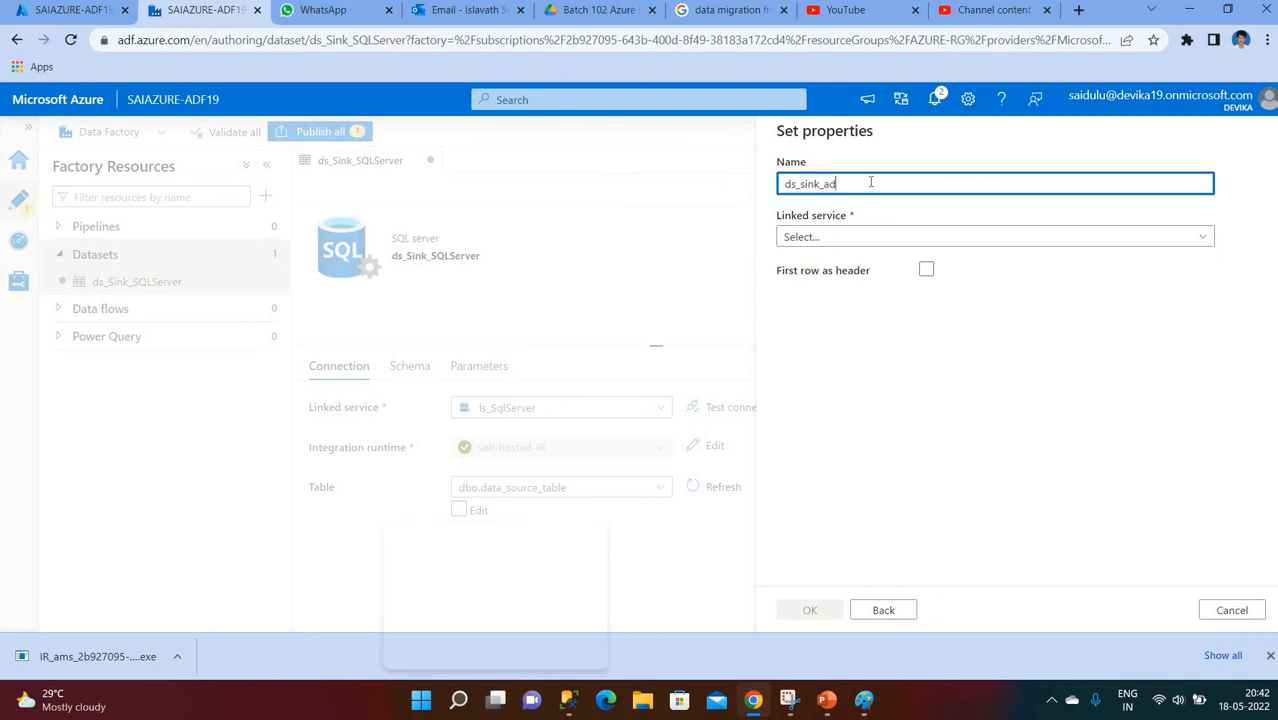
Step: Create the dataset with linked service ls_AzureDataLakeStorage and the folder path output/Employee, toggling the first-row-as-header option
left_click(860, 236)
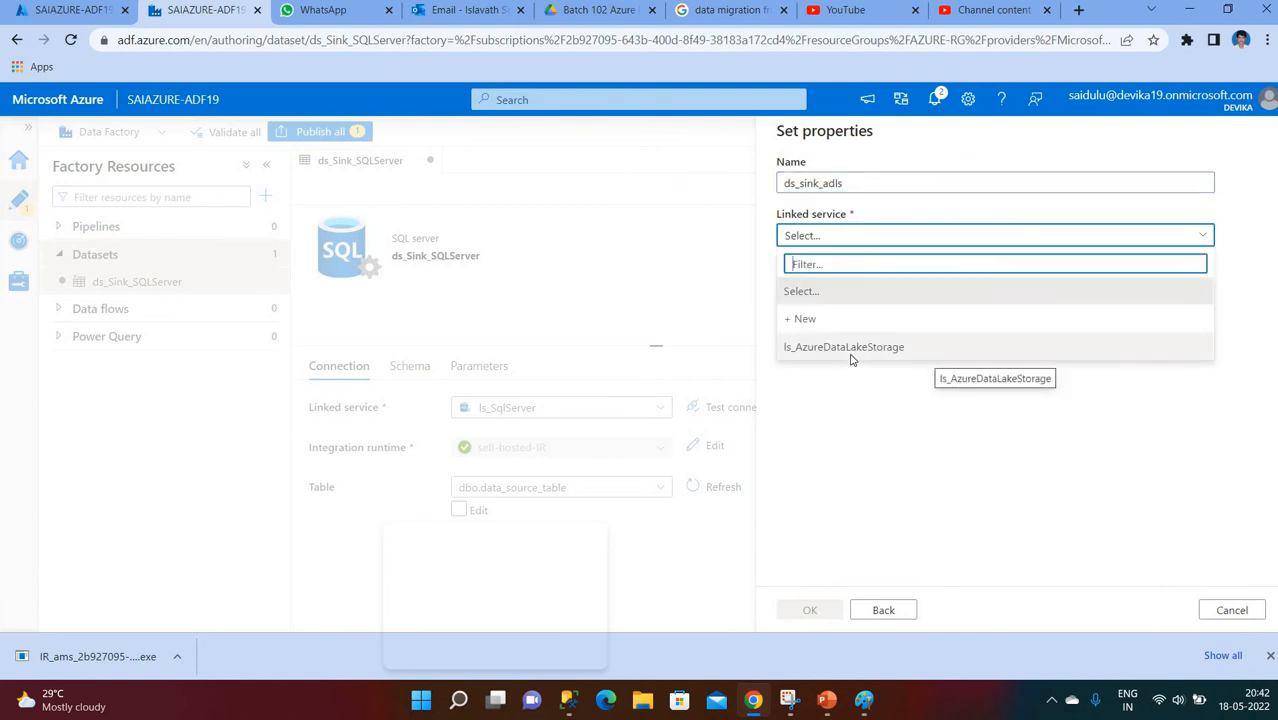
left_click(851, 352)
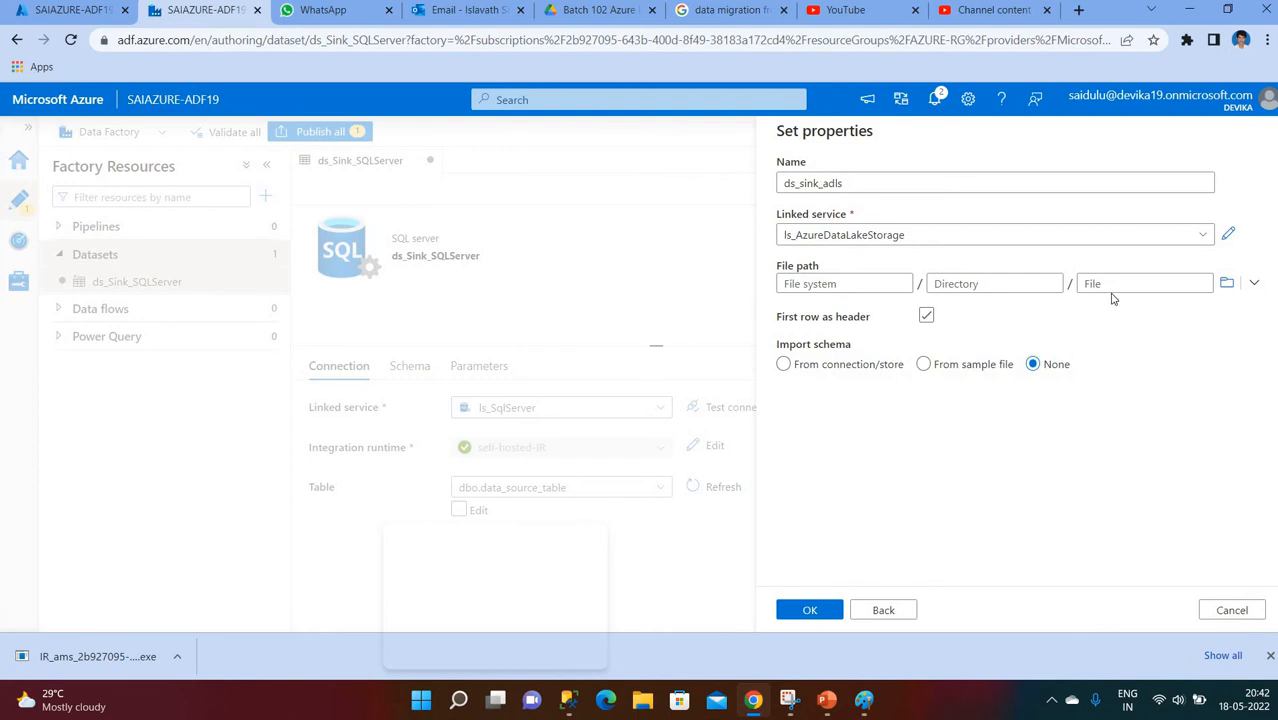
left_click(1227, 284)
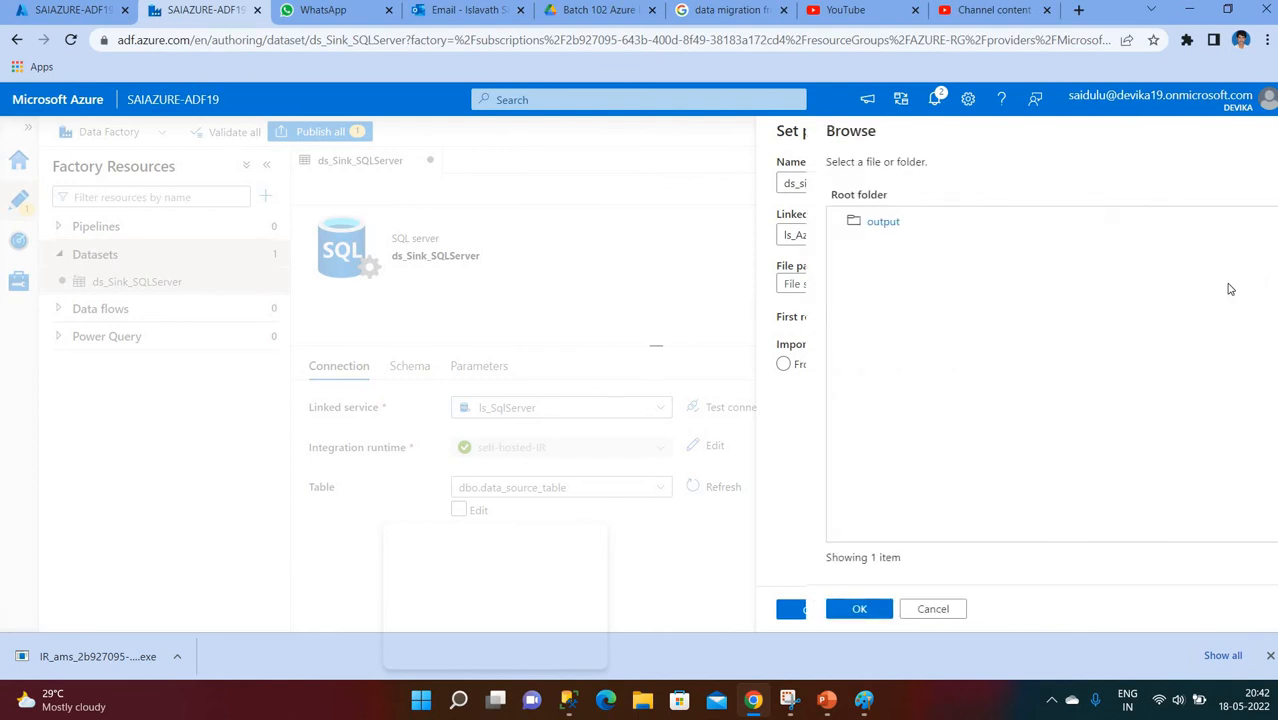
left_click(831, 226)
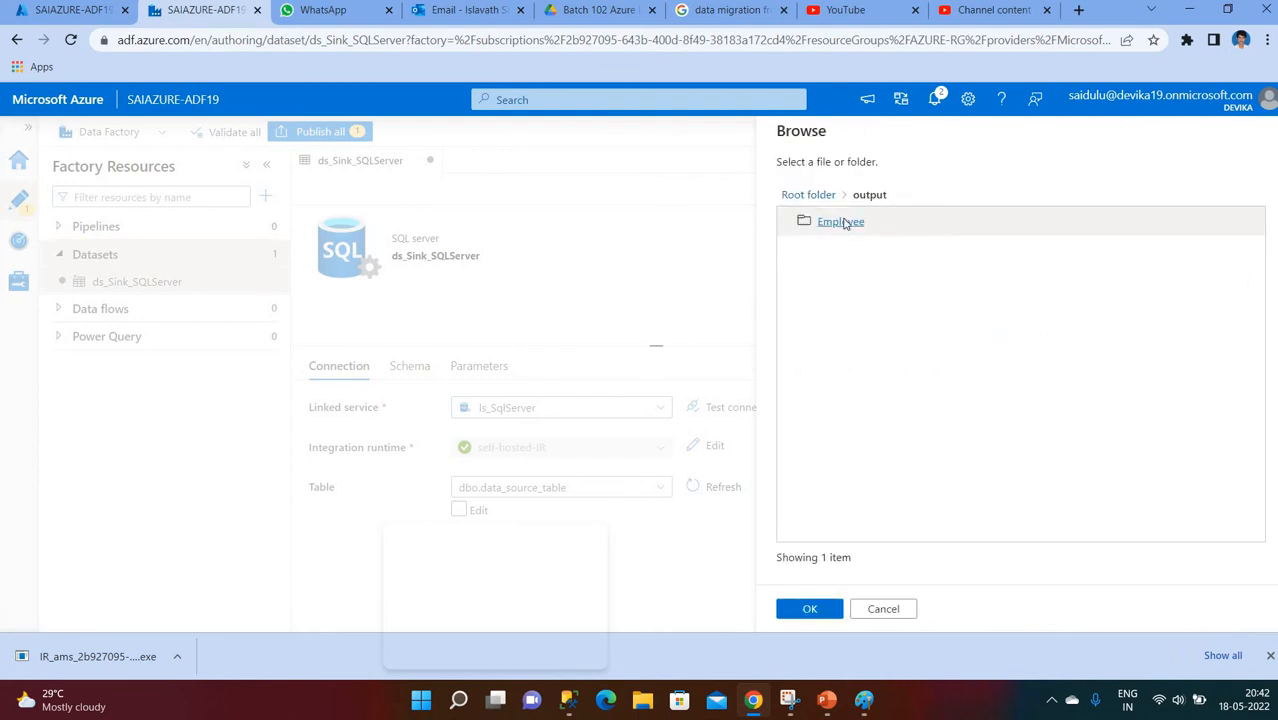
left_click(841, 222)
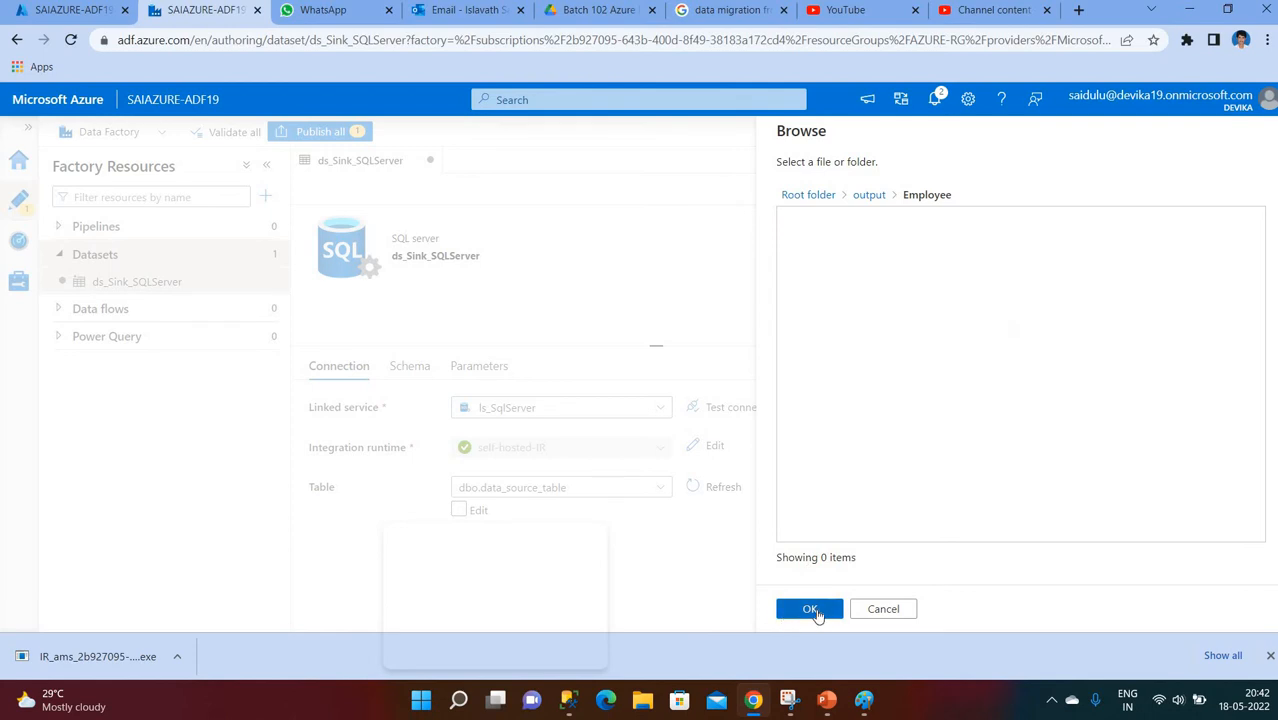
left_click(810, 609)
left_click(927, 317)
left_click(810, 610)
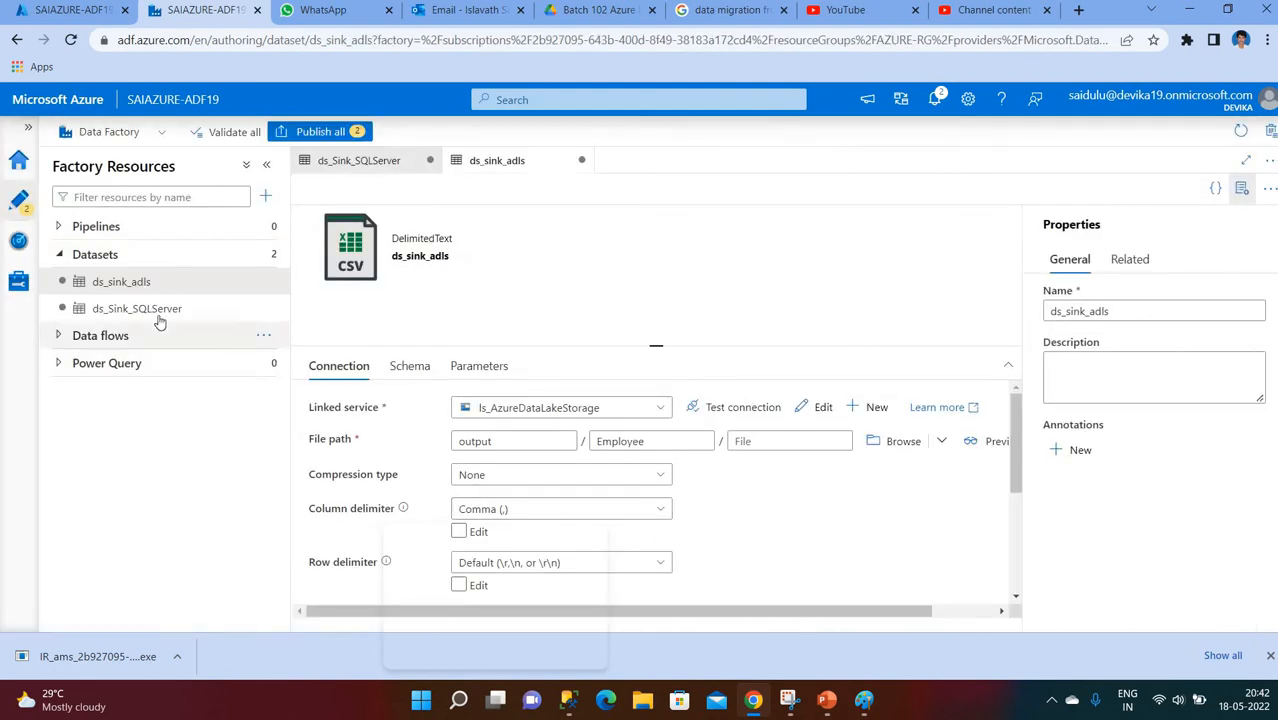
Step: View the ds_Sink_SQLServer dataset, and create a new pipeline named pl_Copydata_on Premise_adls
left_click(157, 318)
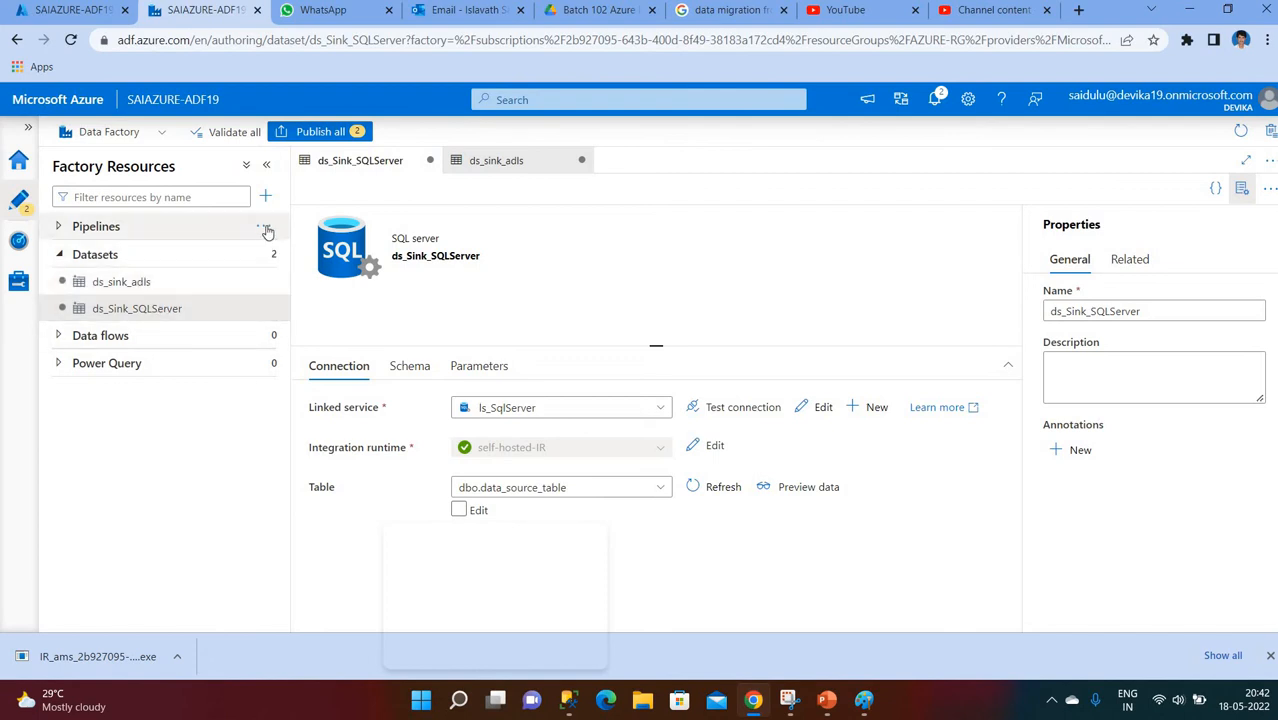
left_click(265, 229)
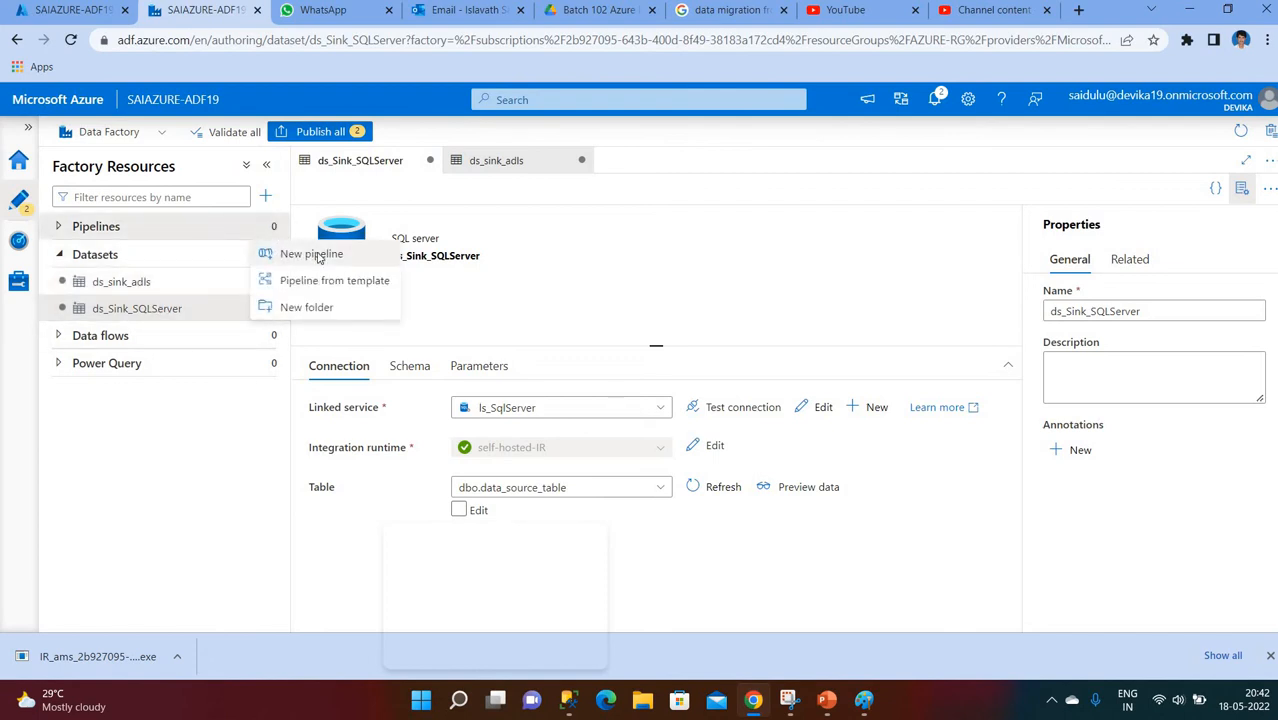
left_click(312, 254)
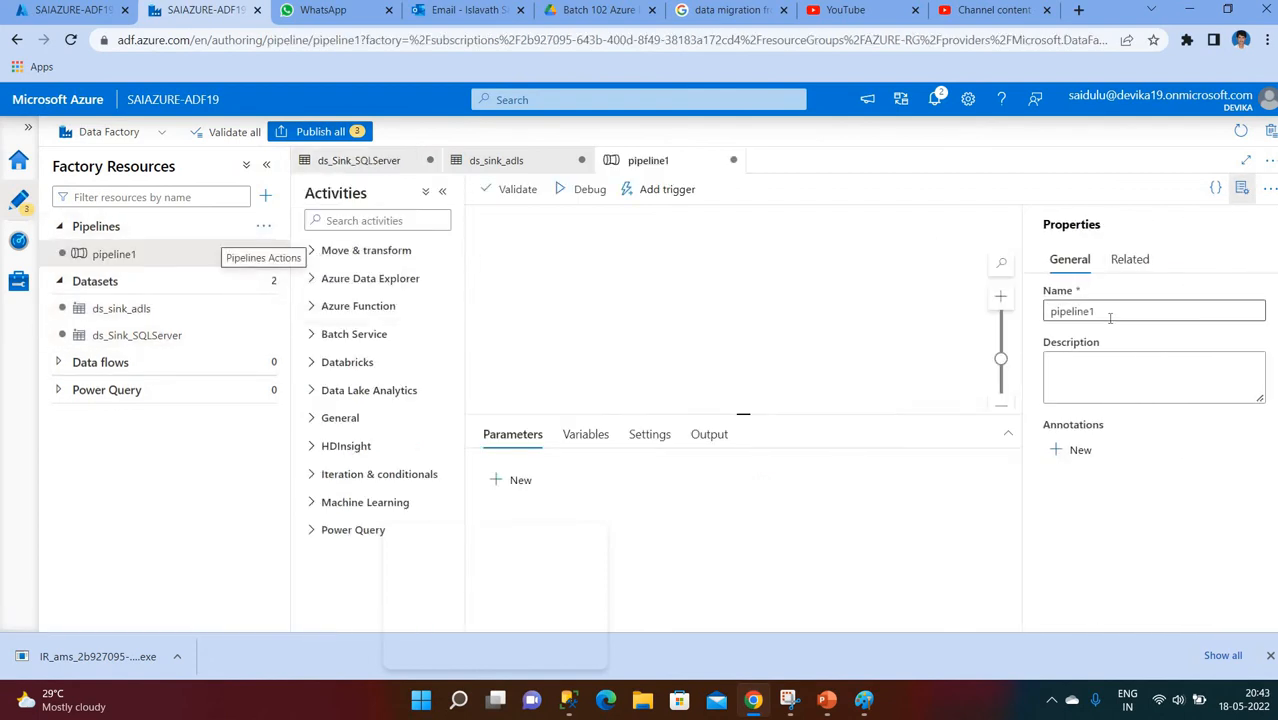
double_click(1110, 317)
type("pl_copy")
key("BackSpace")
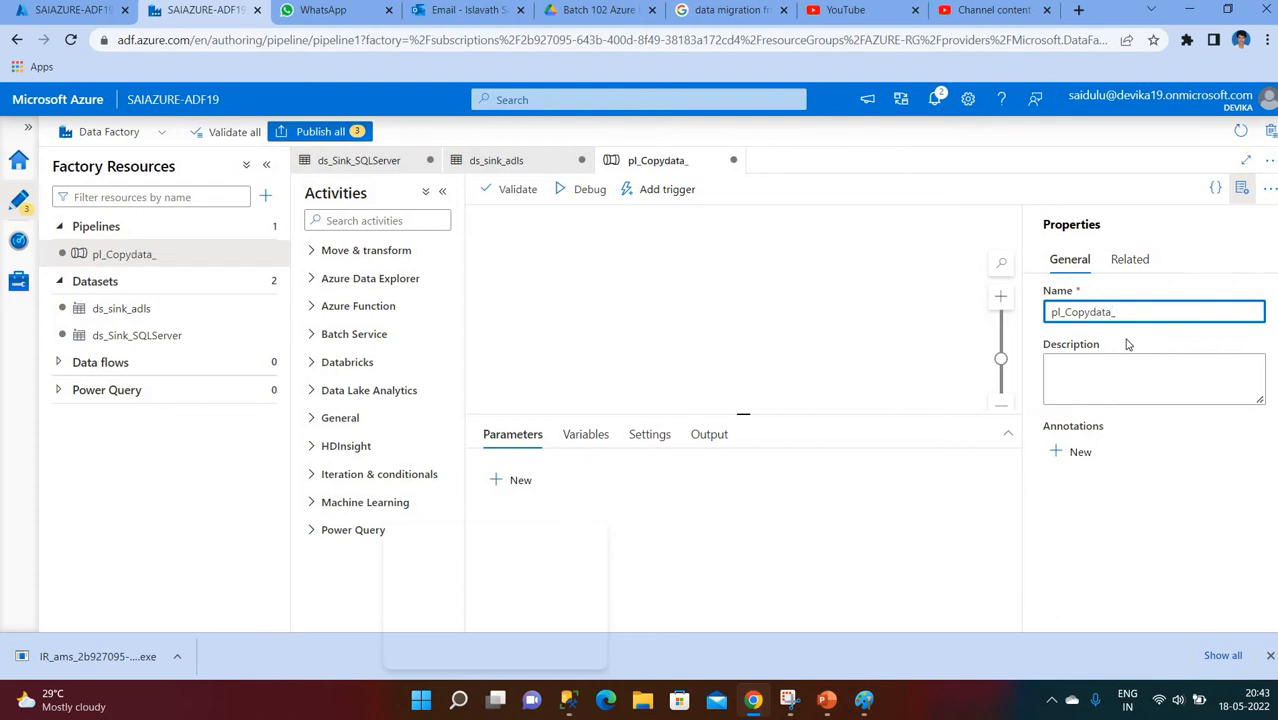
type("Premise_adls")
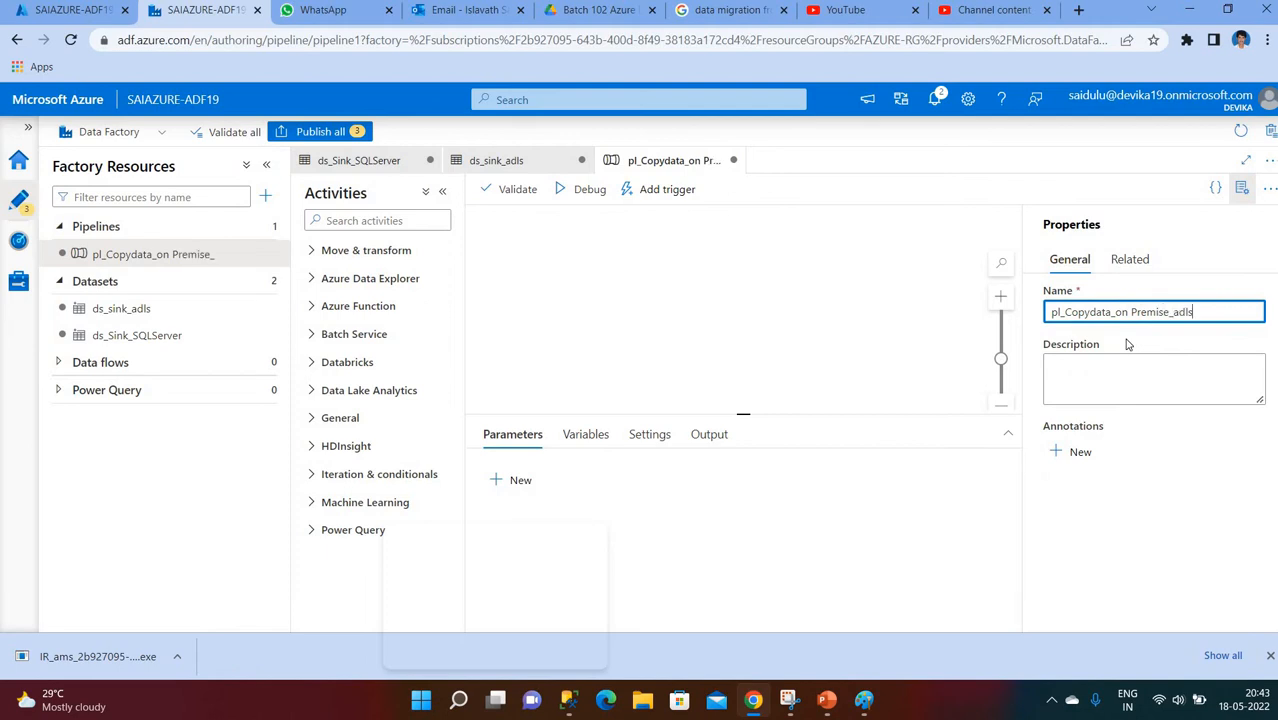
left_click(770, 317)
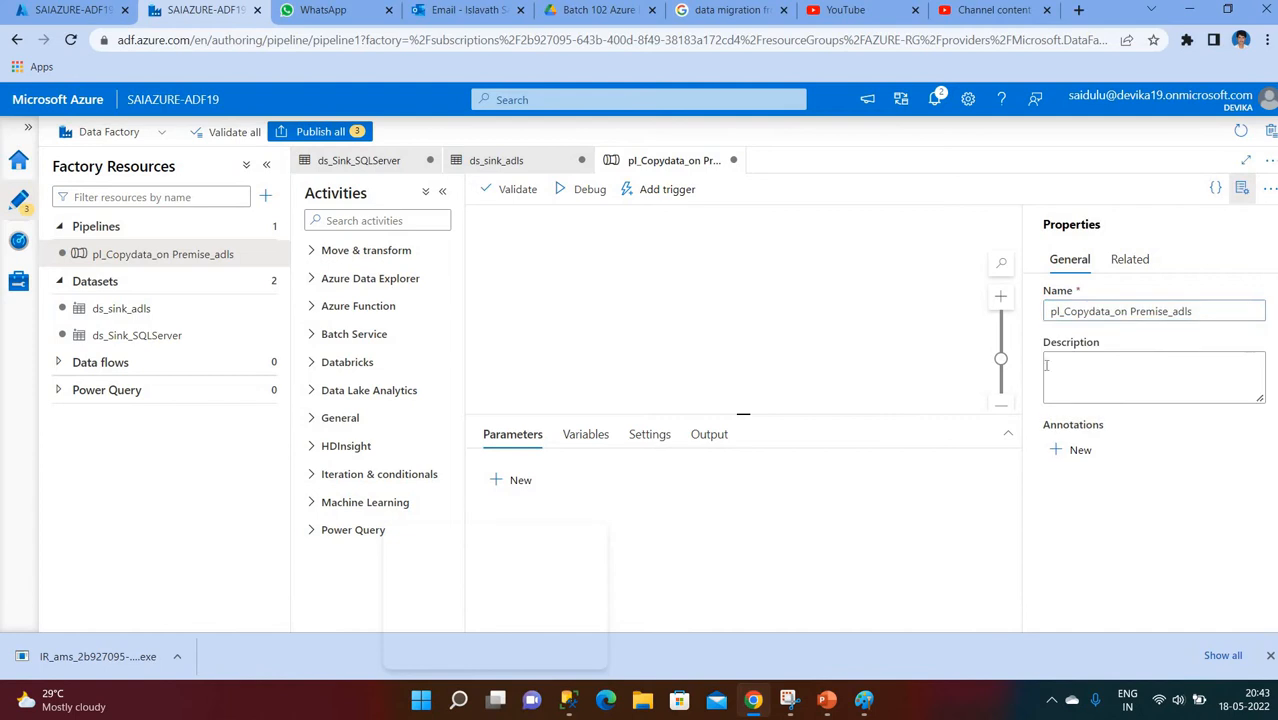
Step: Add a Copy data activity to the pipeline canvas and name it Copy data
left_click(393, 222)
type("c")
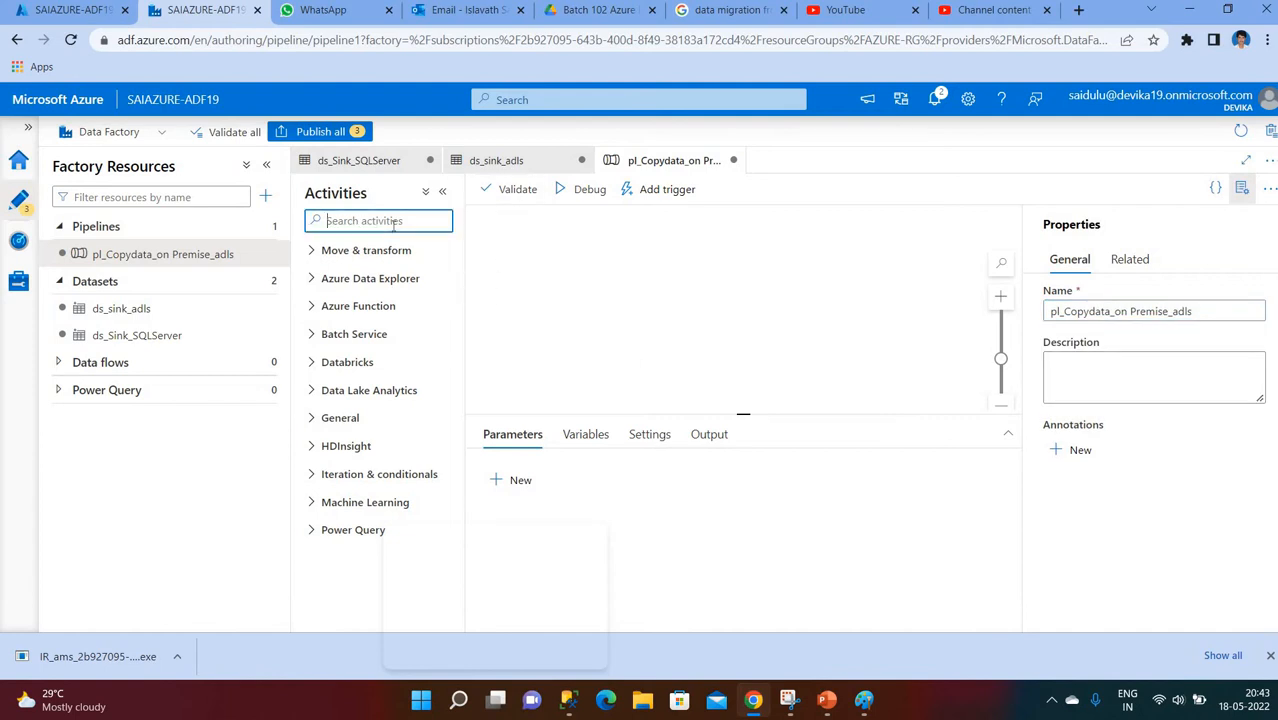
type("opy")
left_click_drag(376, 282, 632, 285)
left_click(697, 474)
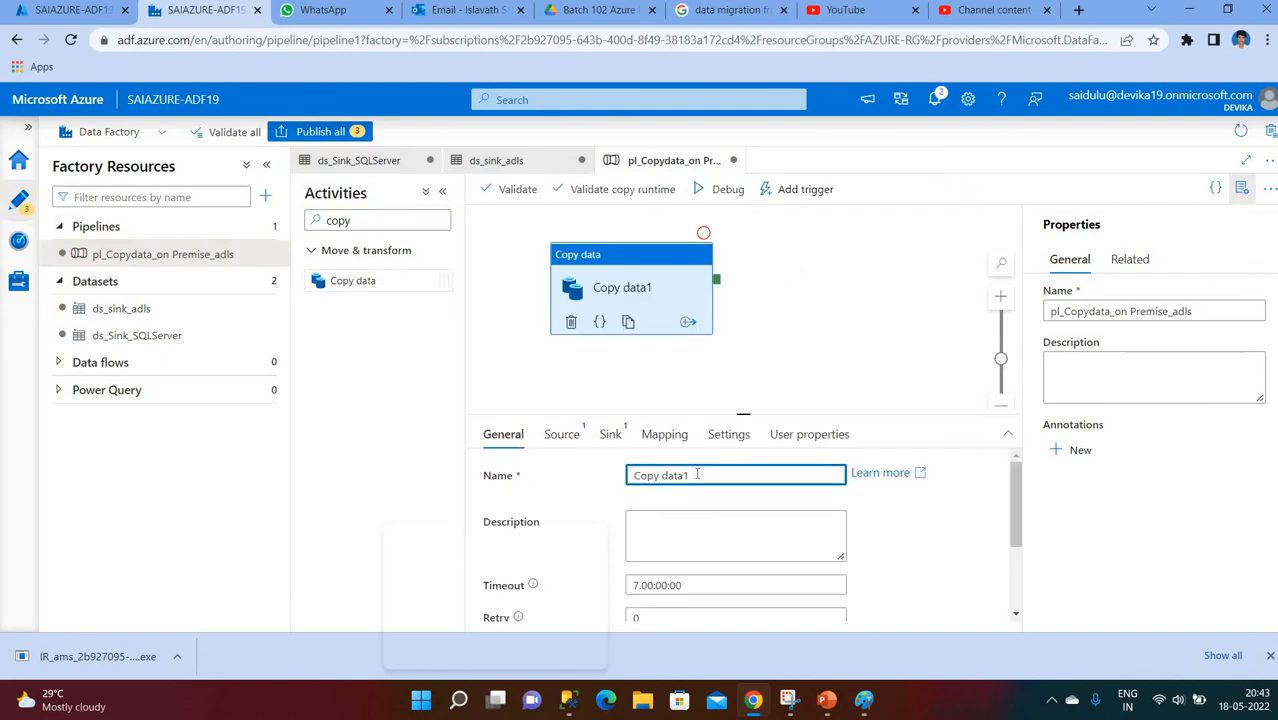
key("BackSpace")
Step: Set the copy activity's source dataset to ds_Sink_SQLServer, then hide the pipeline properties and enlarge the activity settings area
left_click(561, 434)
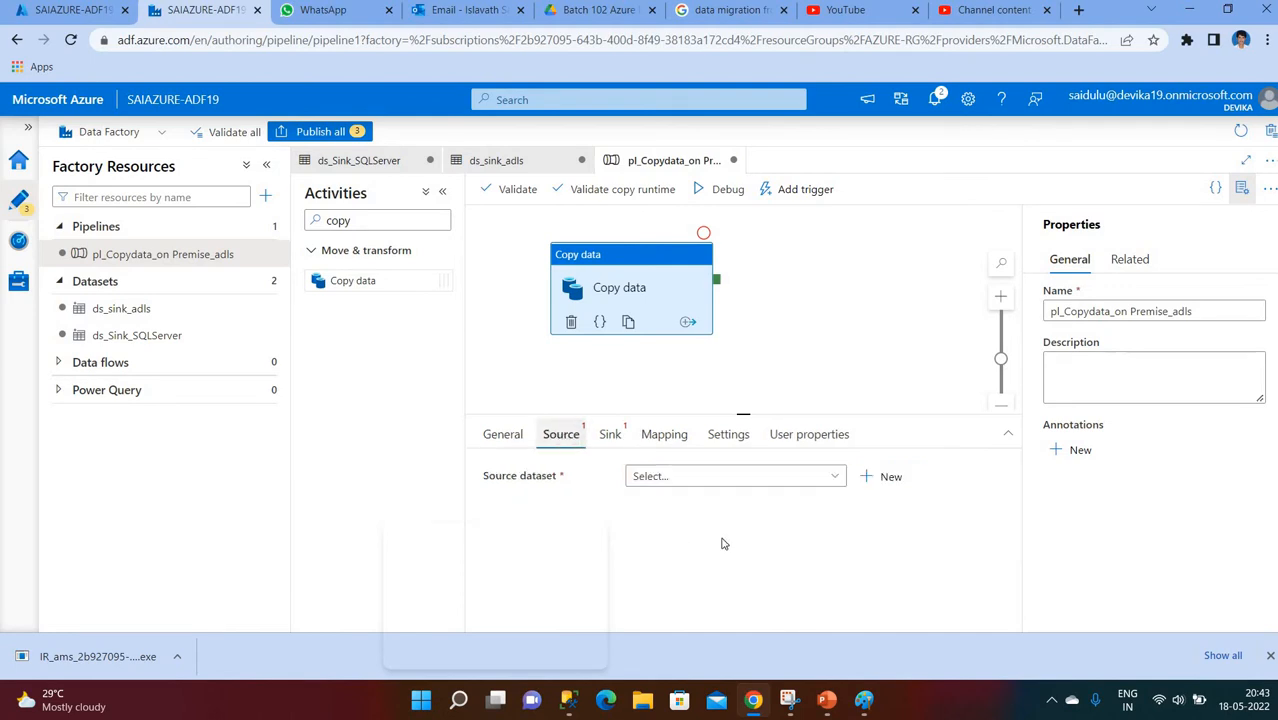
left_click(657, 479)
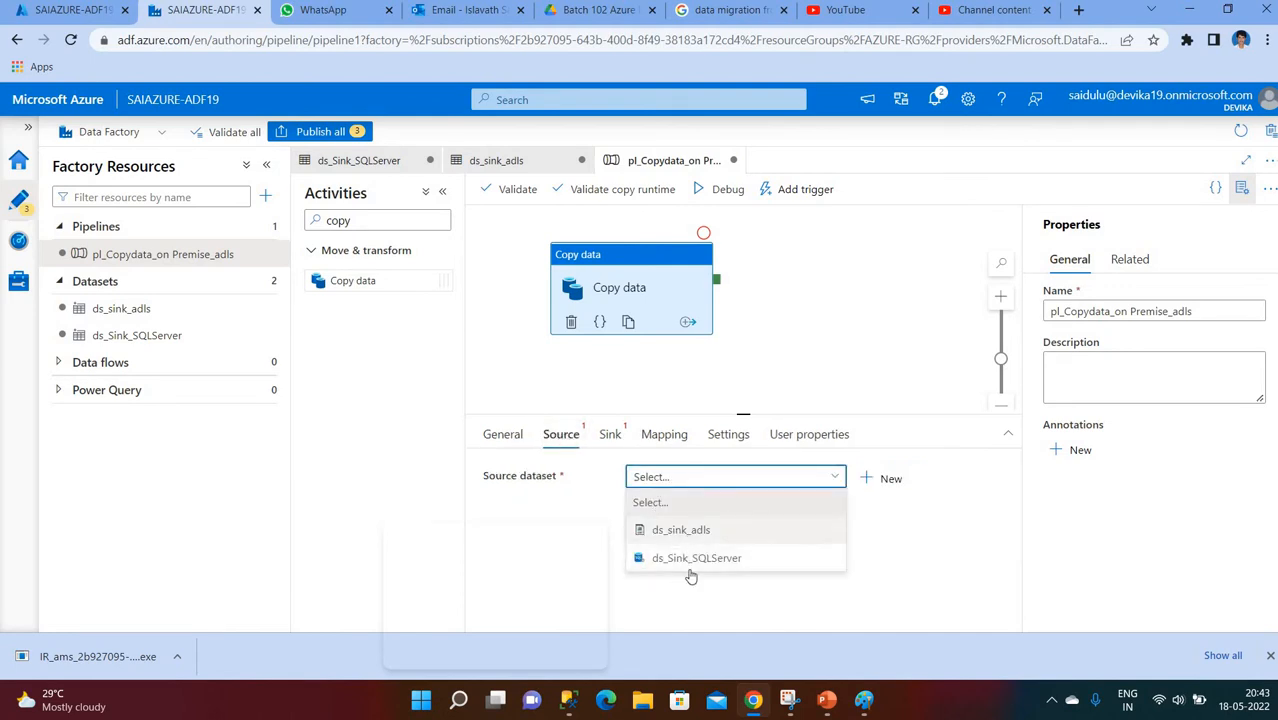
left_click(689, 567)
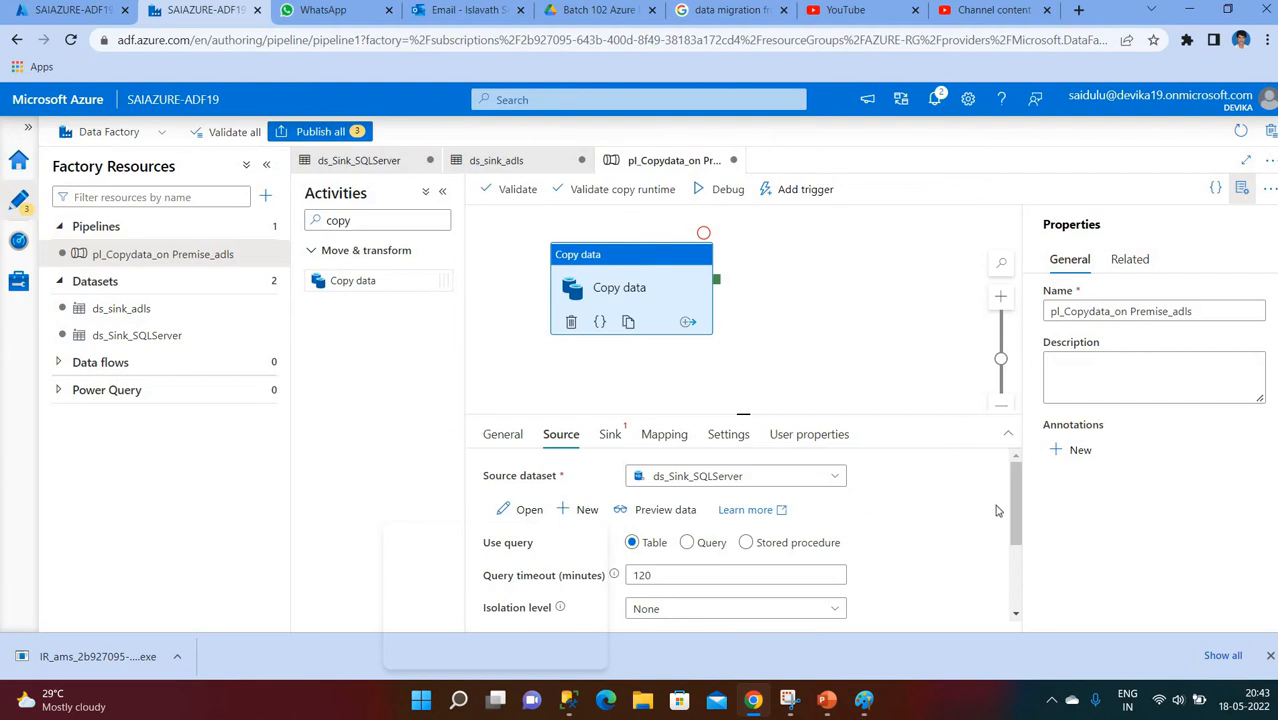
left_click_drag(1017, 517, 1002, 401)
left_click(1241, 188)
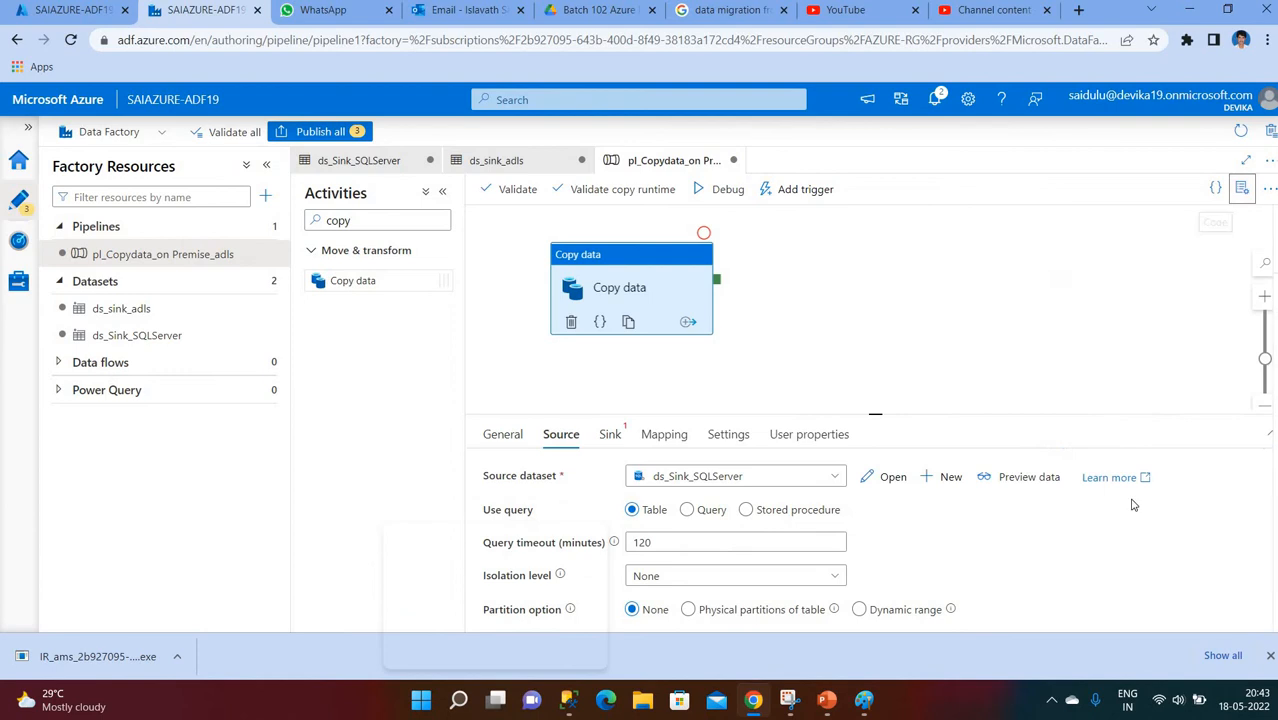
left_click(1271, 437)
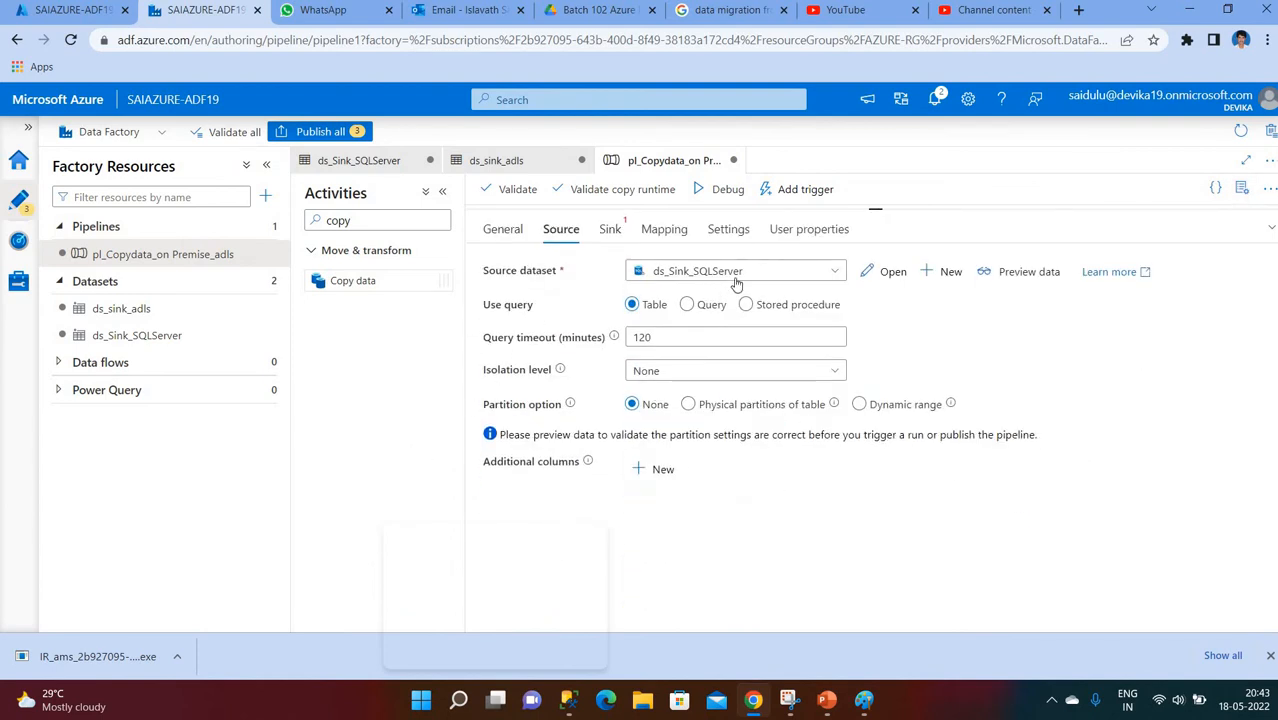
Step: Set the copy activity's sink dataset to ds_sink_adls and review the source and sink settings
left_click(608, 229)
left_click(692, 274)
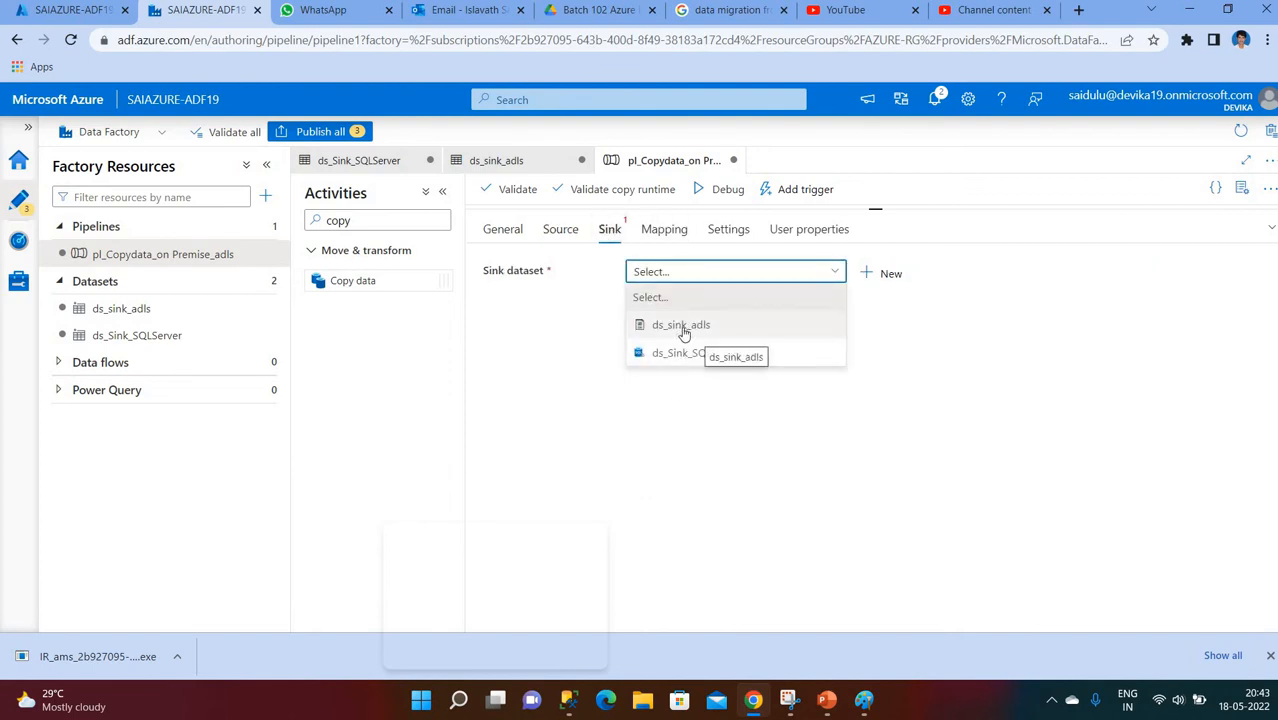
left_click(684, 328)
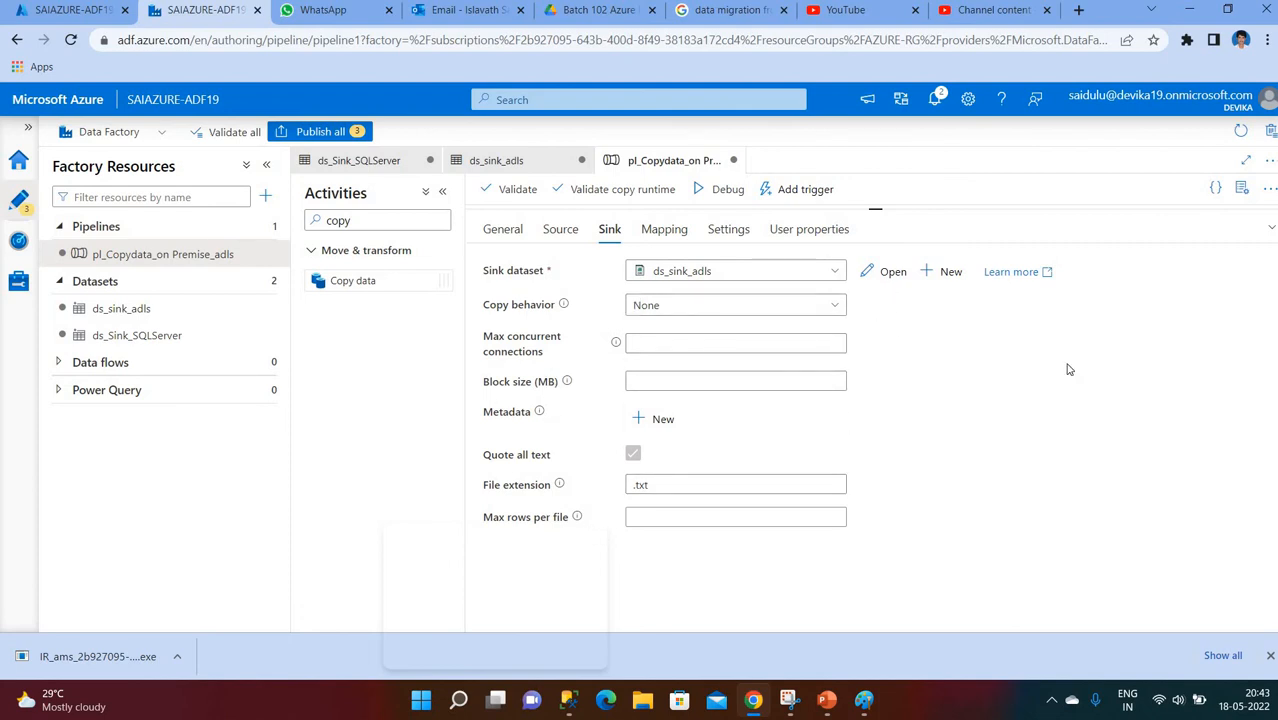
left_click(563, 232)
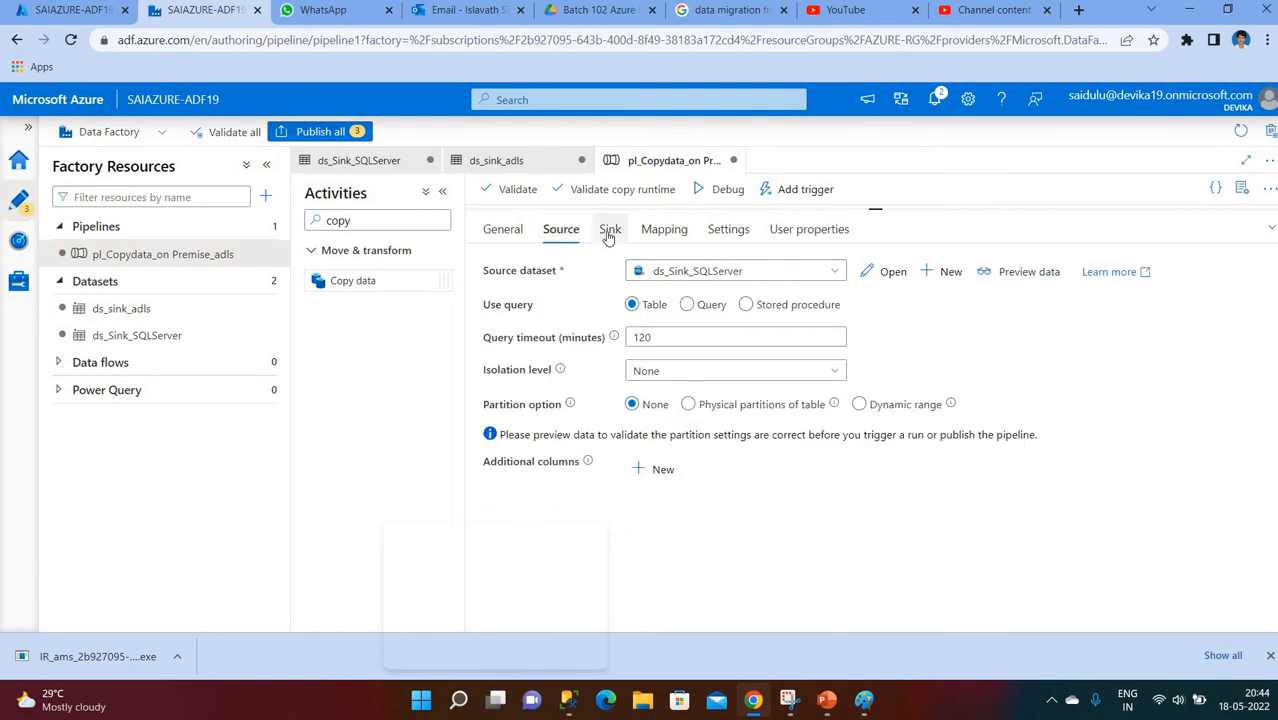
left_click(608, 235)
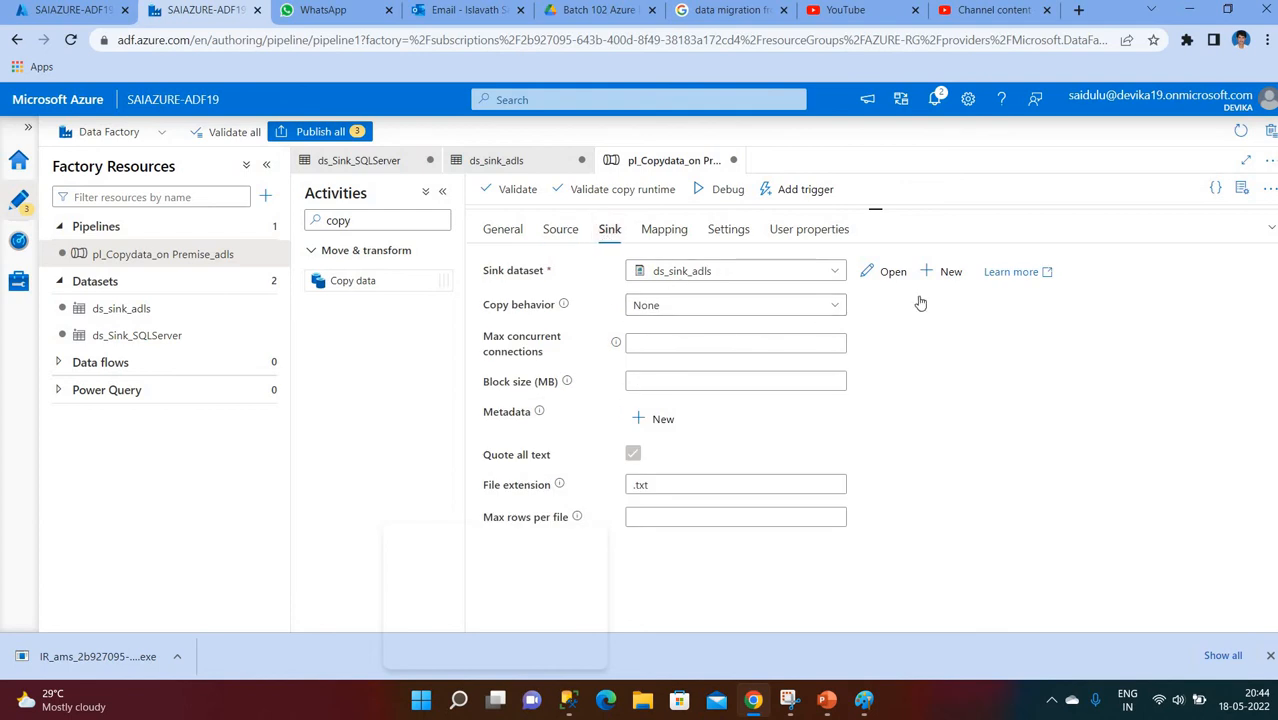
Step: Open the ds_sink_adls dataset from the sink settings and add a String parameter named SinkFileName
left_click(888, 272)
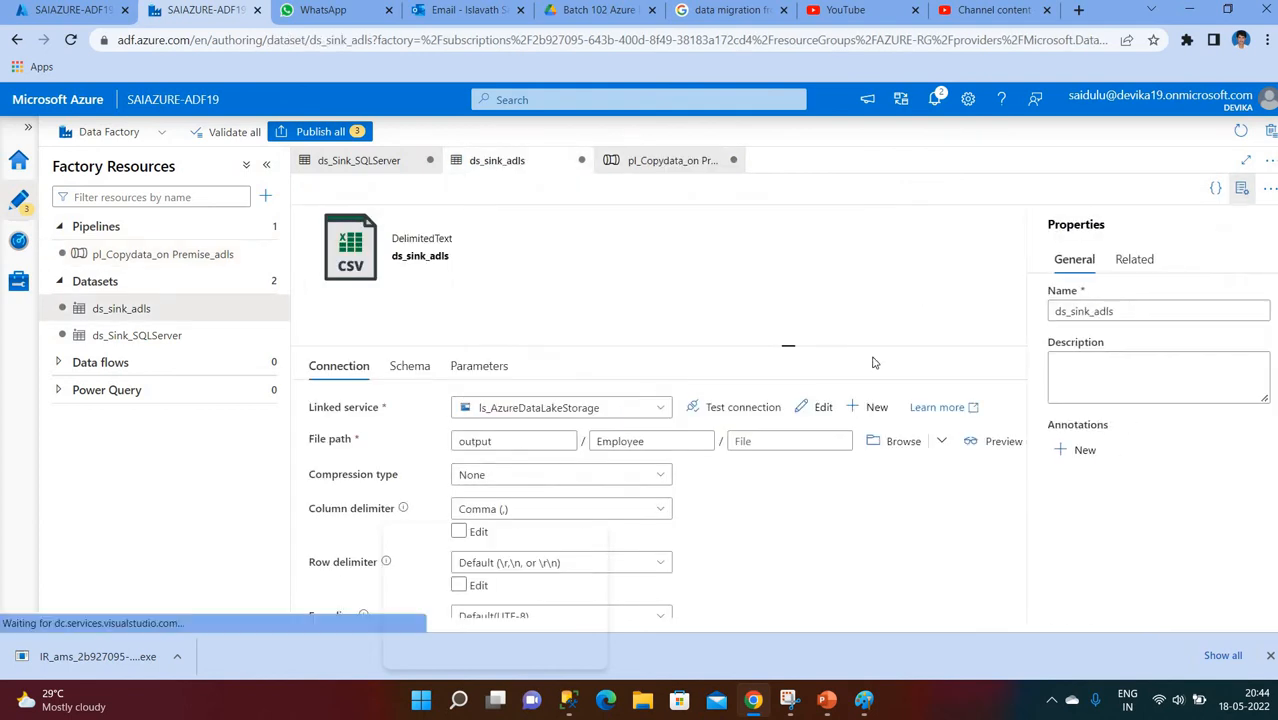
left_click(752, 441)
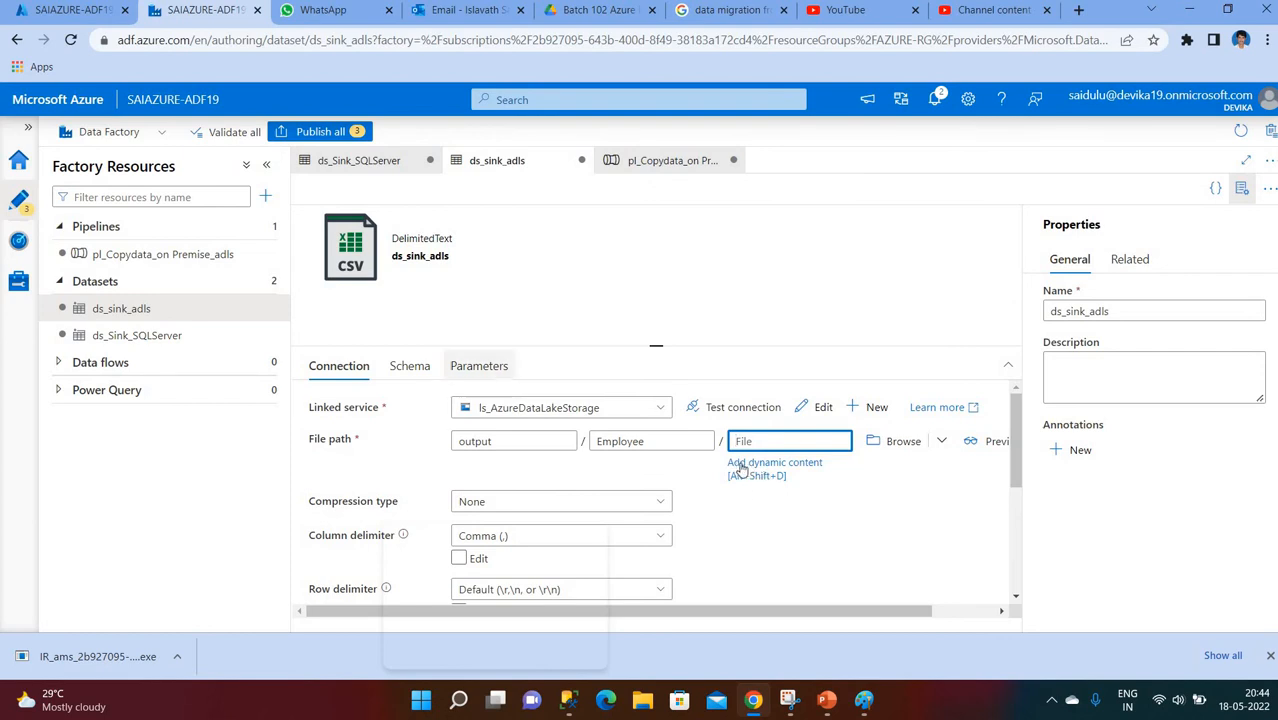
left_click(482, 368)
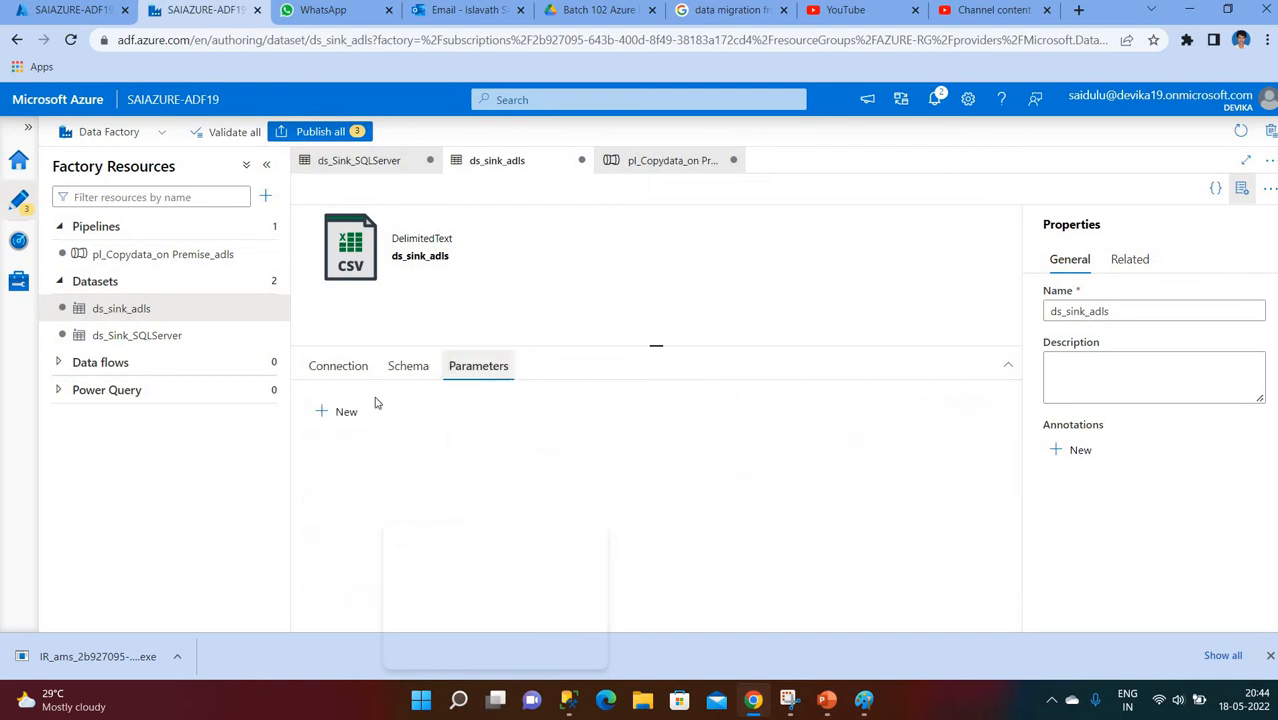
left_click(338, 412)
left_click(424, 475)
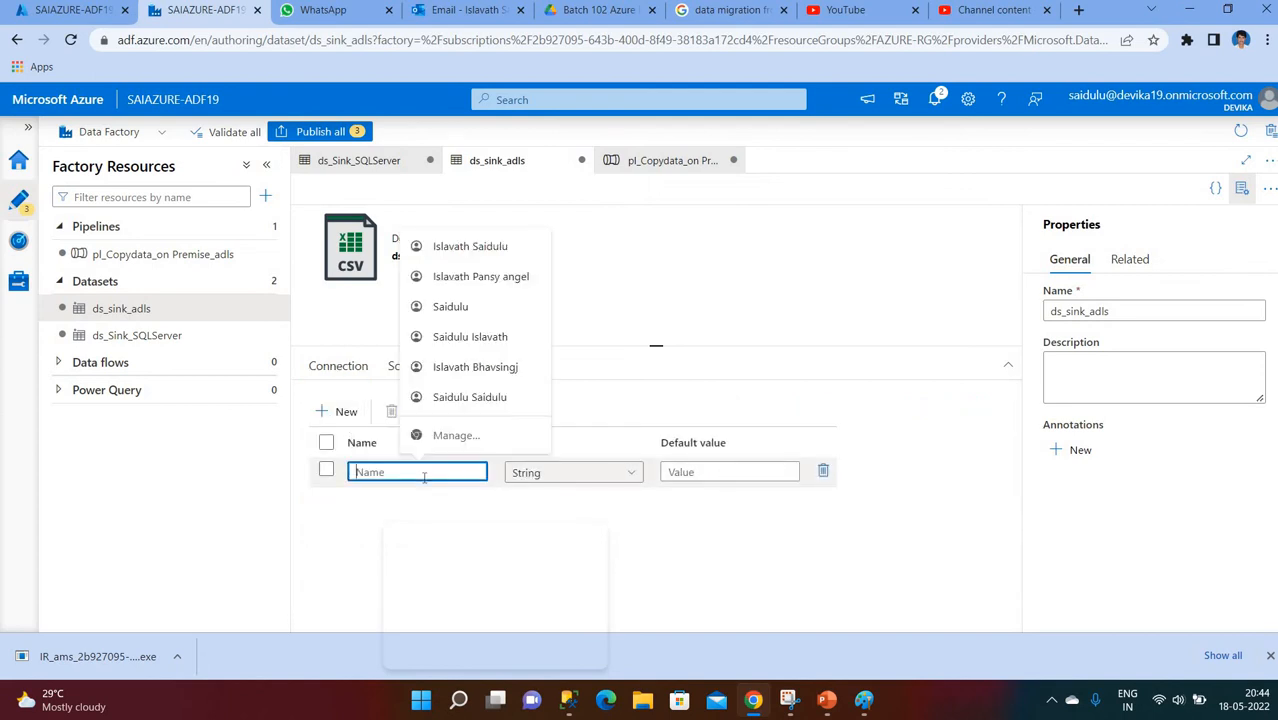
type("SinkFileName")
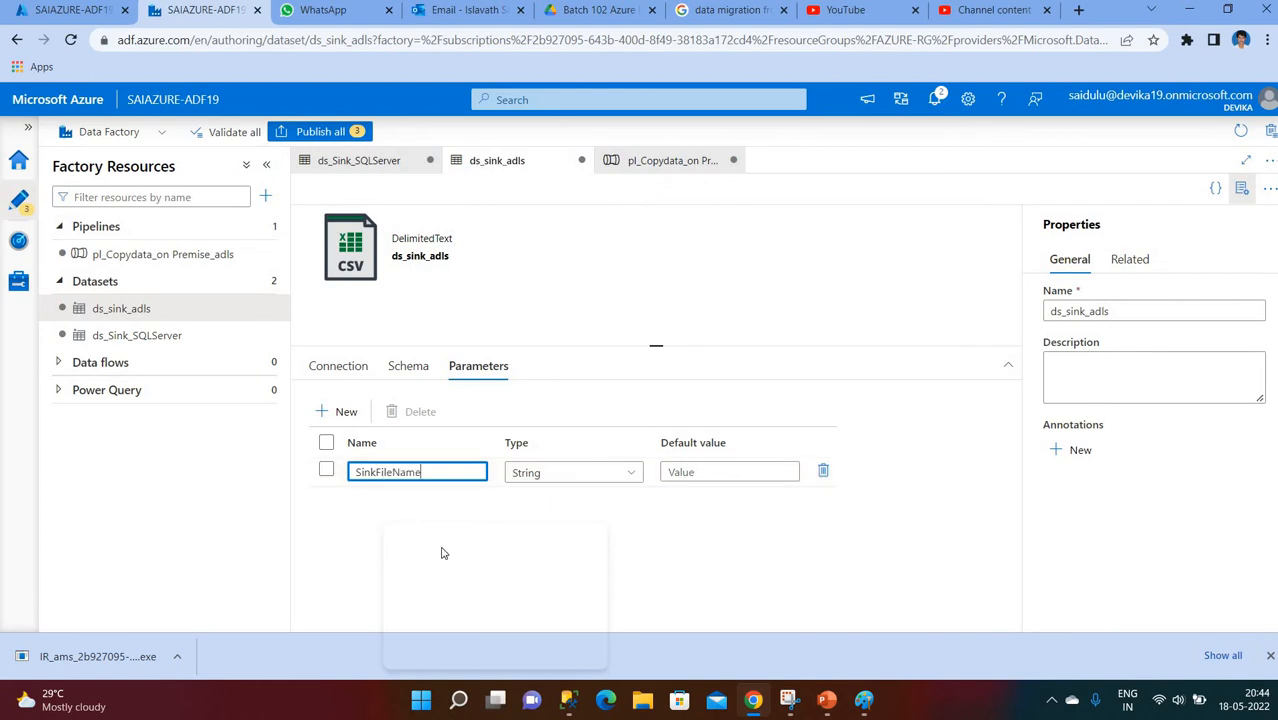
left_click(443, 553)
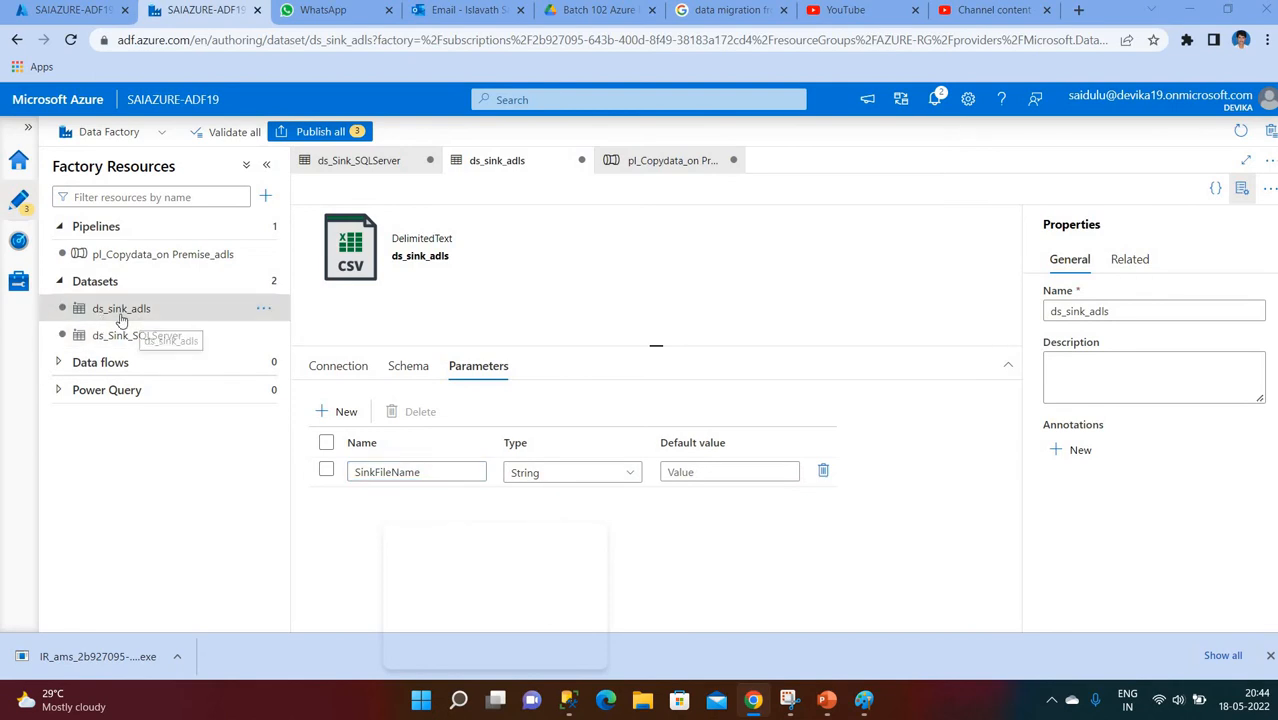
left_click(338, 365)
left_click(796, 444)
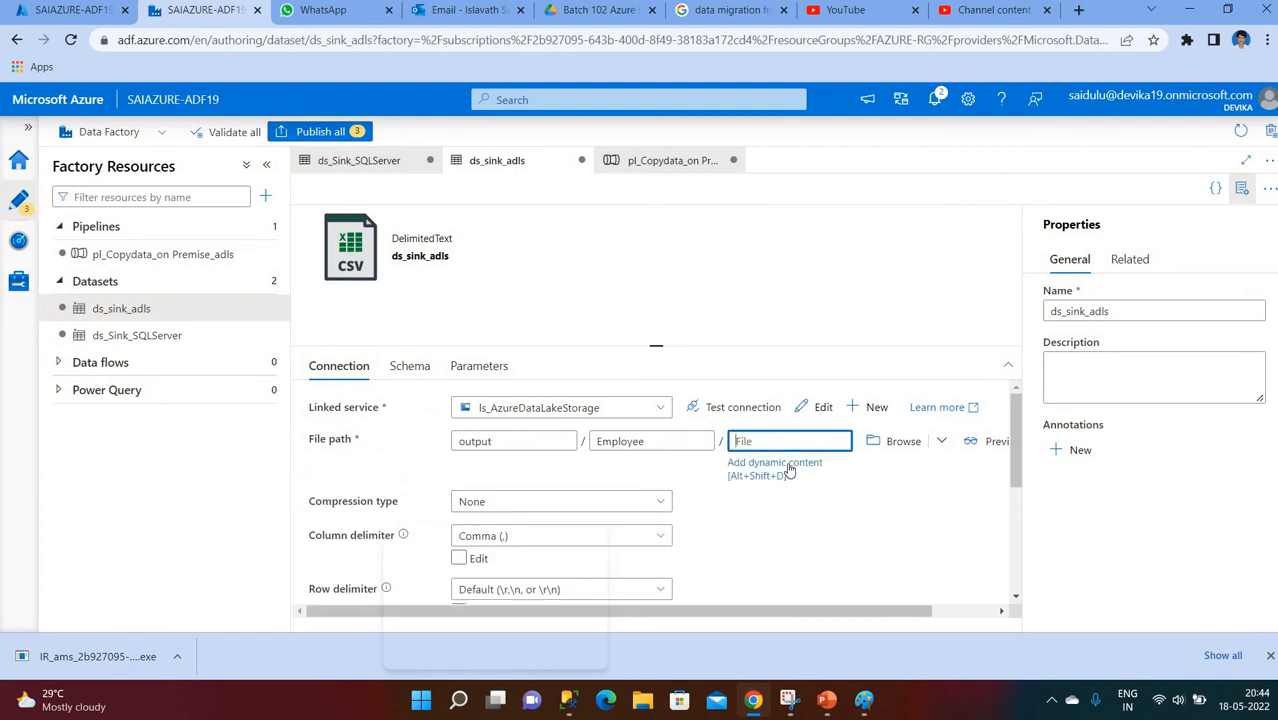
left_click(785, 467)
left_click(830, 500)
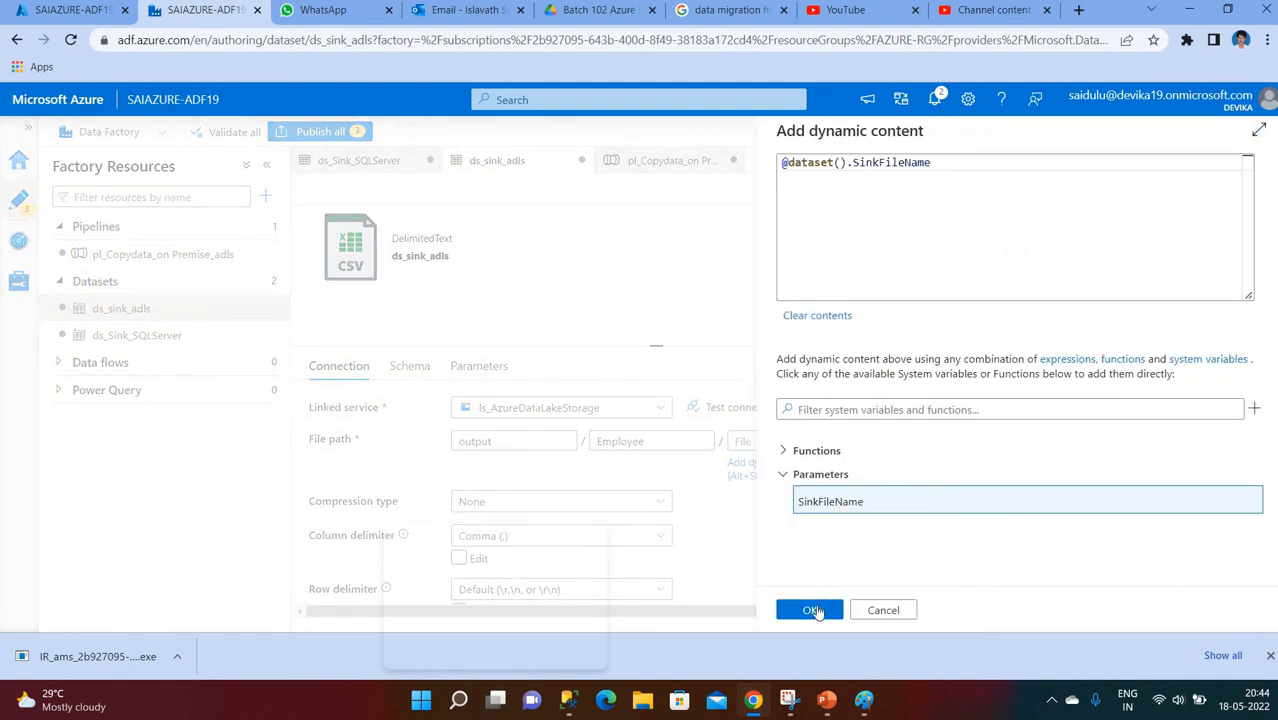
left_click(810, 610)
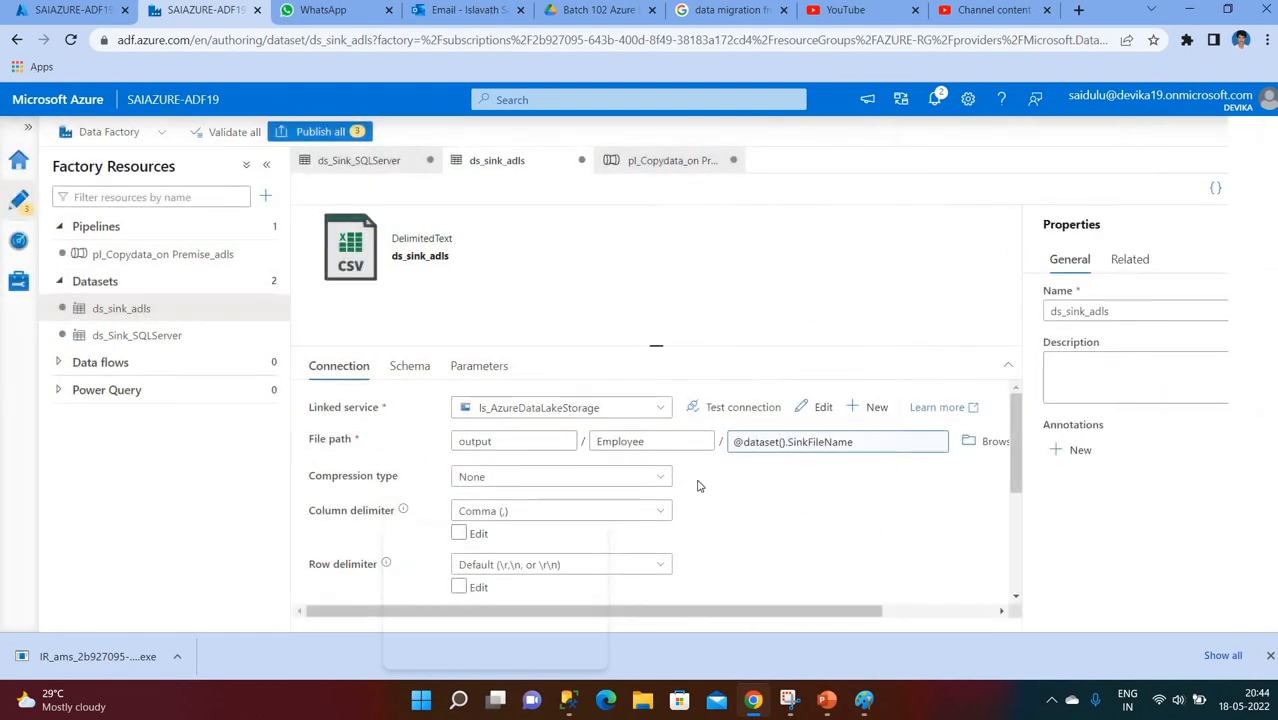
left_click(675, 160)
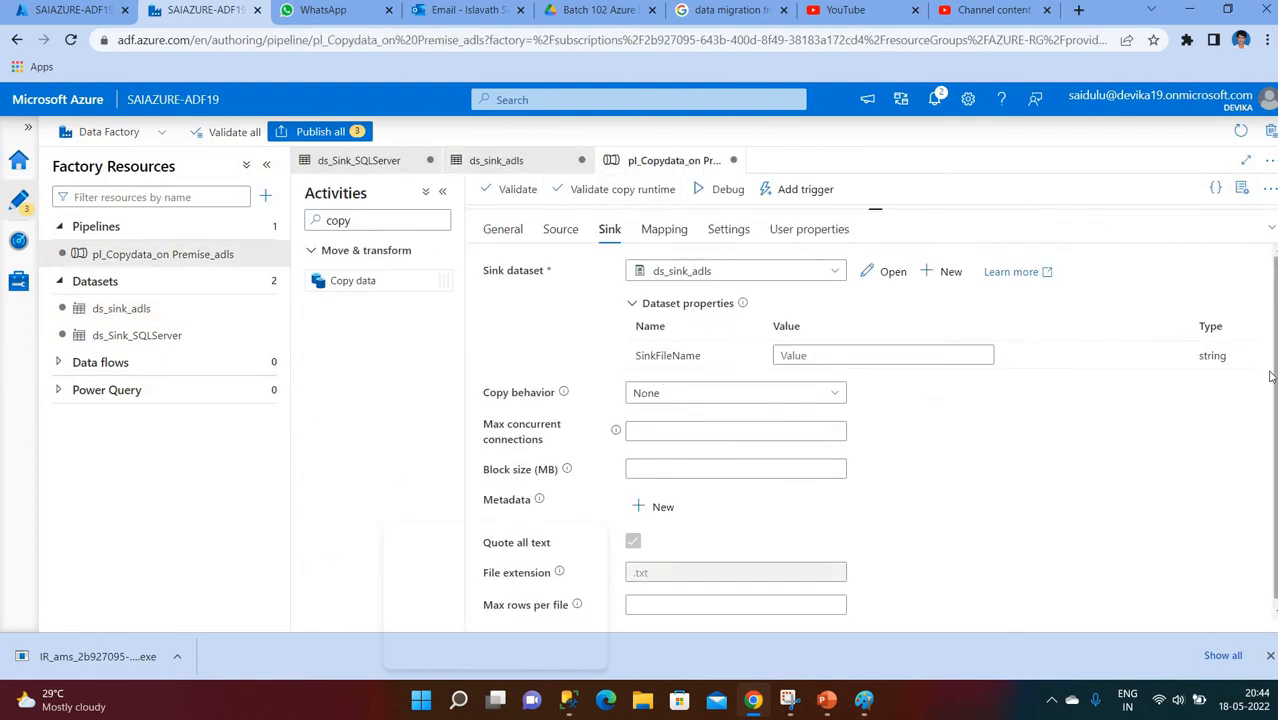
left_click(822, 356)
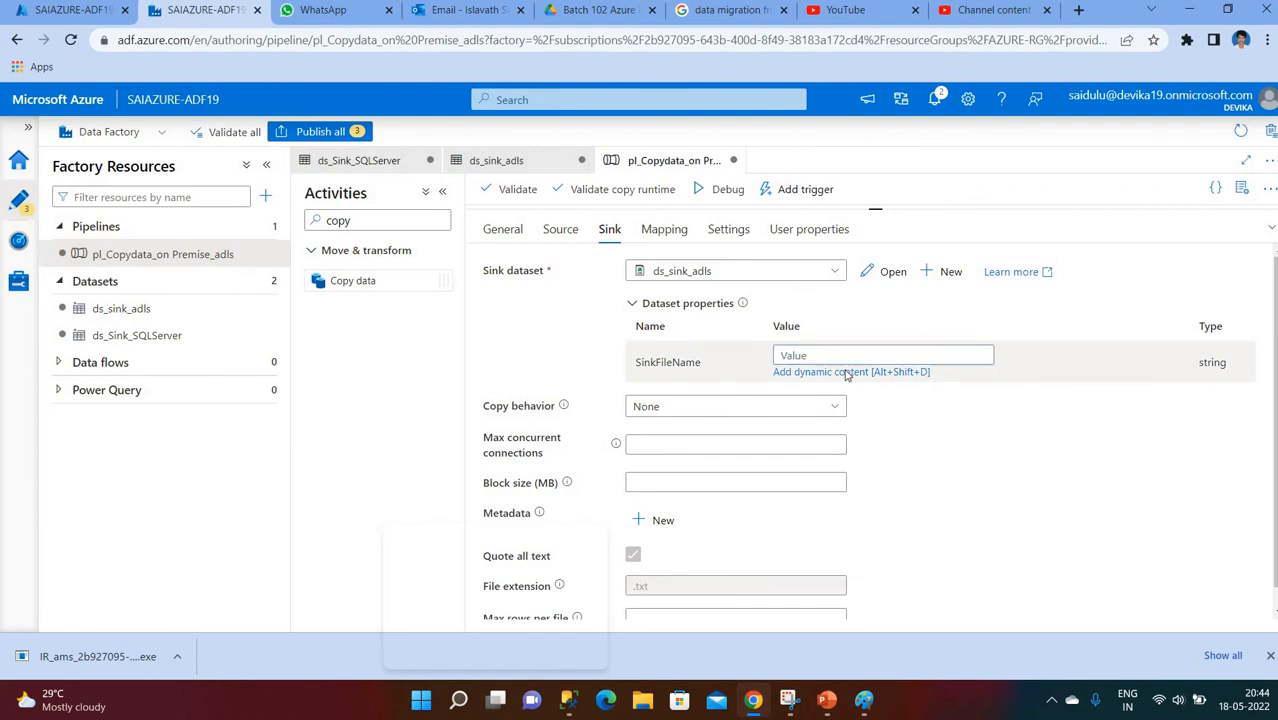
left_click(846, 372)
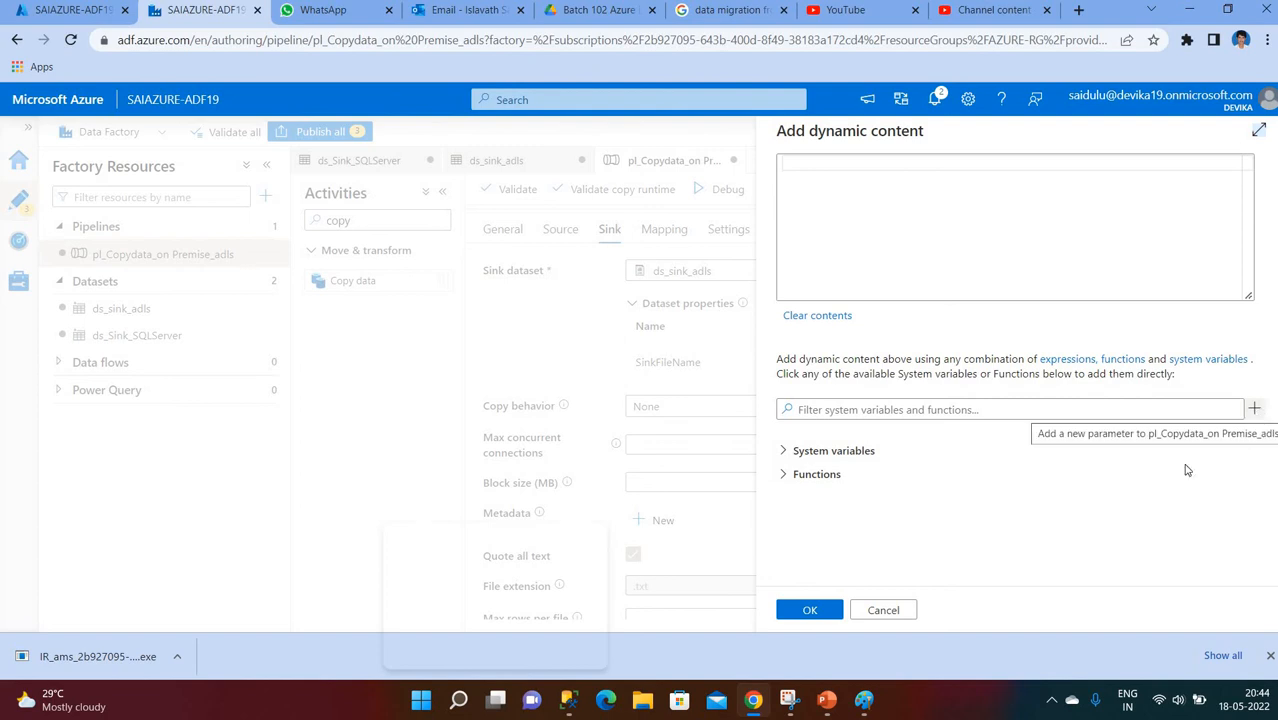
left_click(1256, 412)
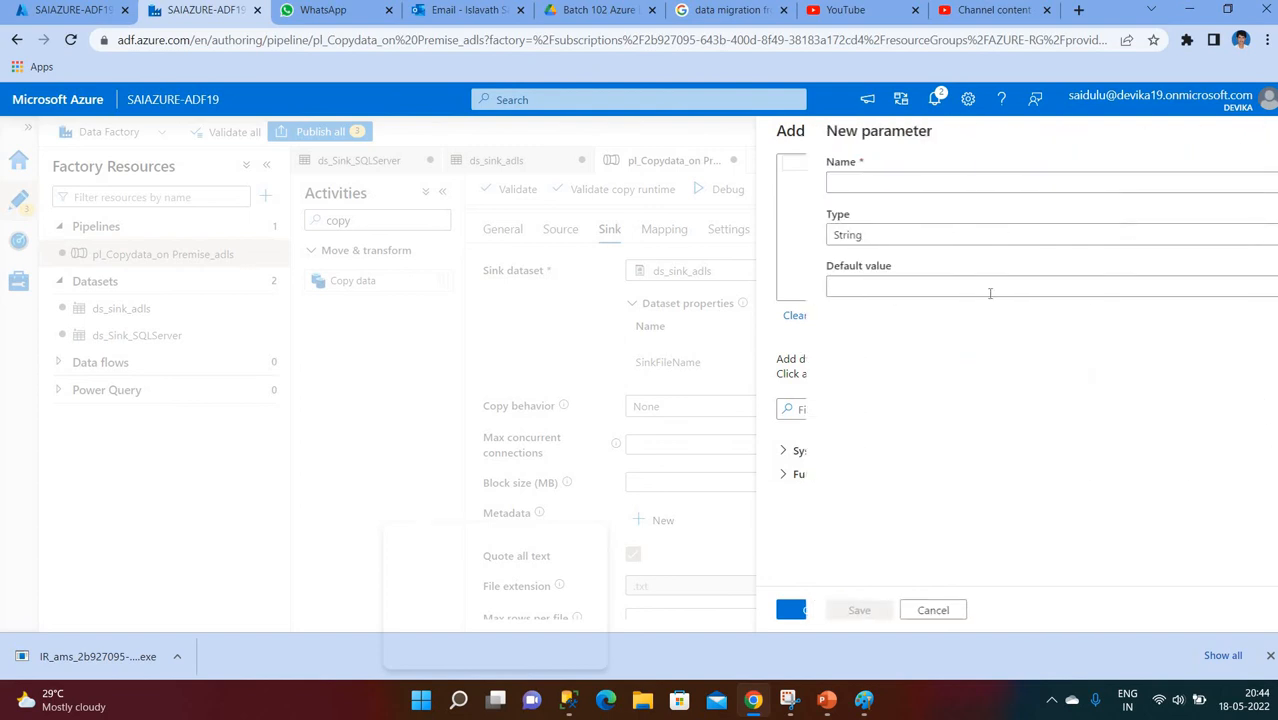
left_click(840, 184)
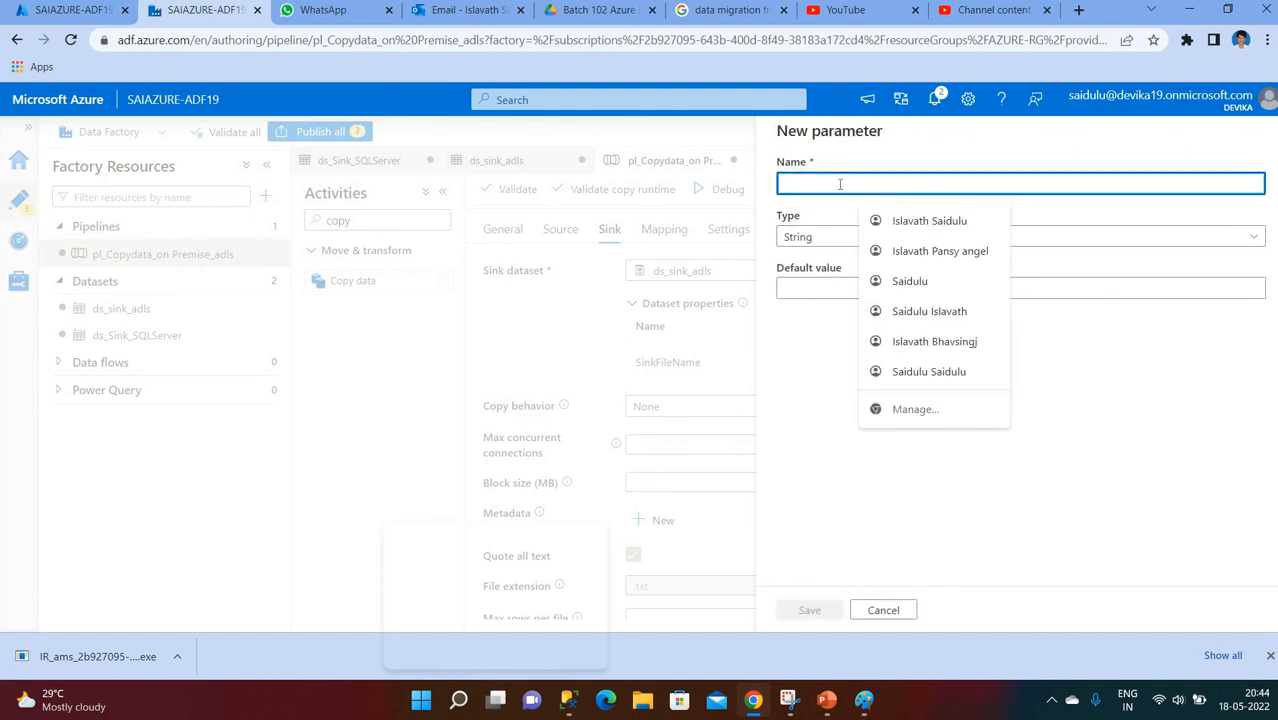
type("SinkFileName")
left_click(820, 611)
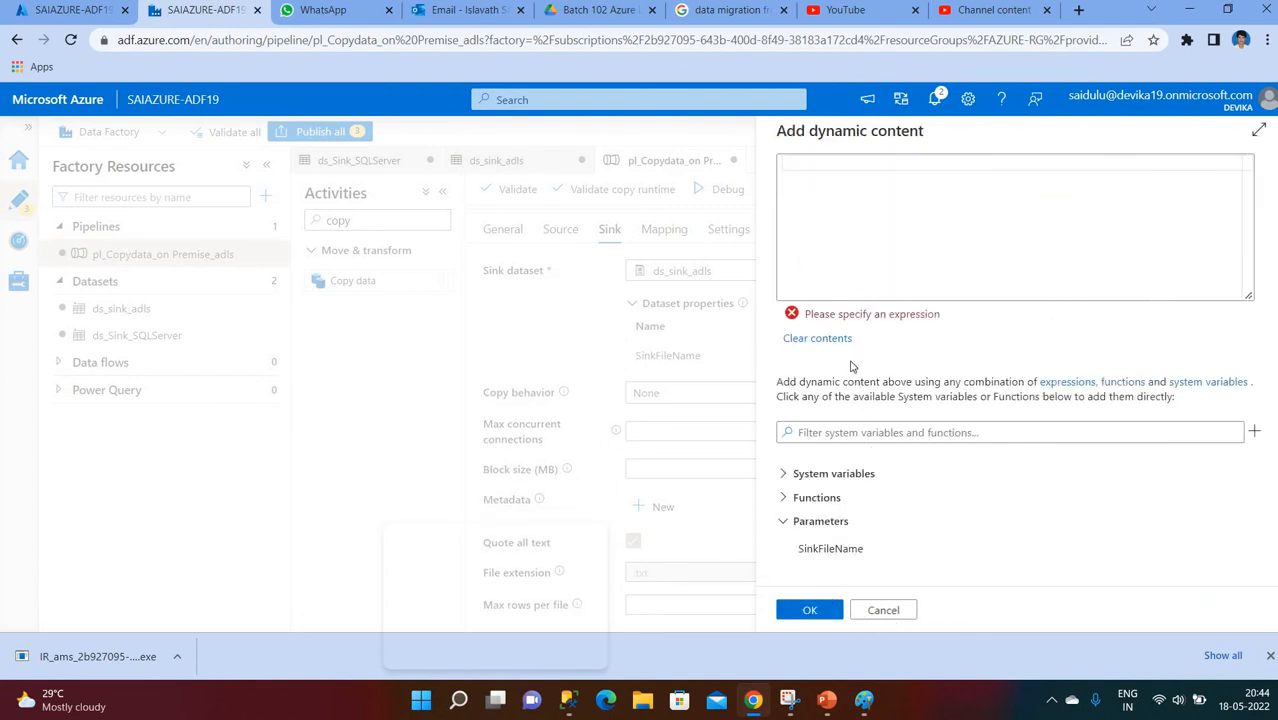
left_click(829, 549)
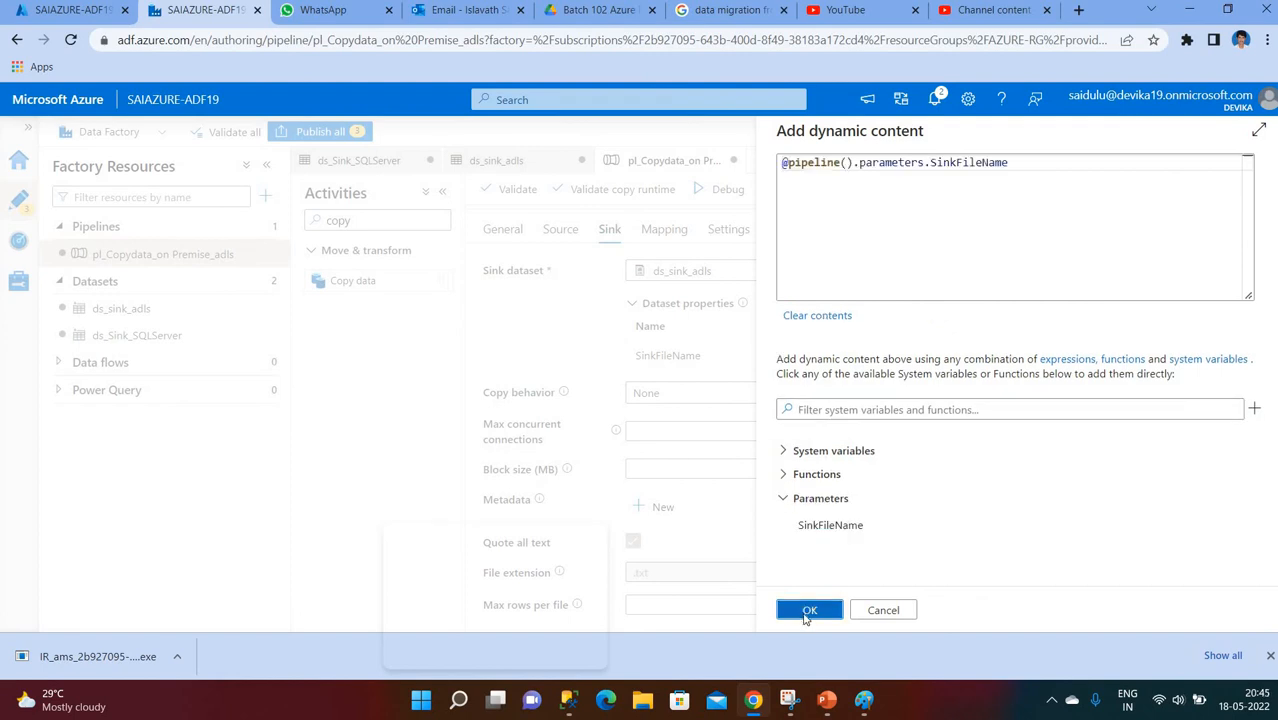
left_click(809, 611)
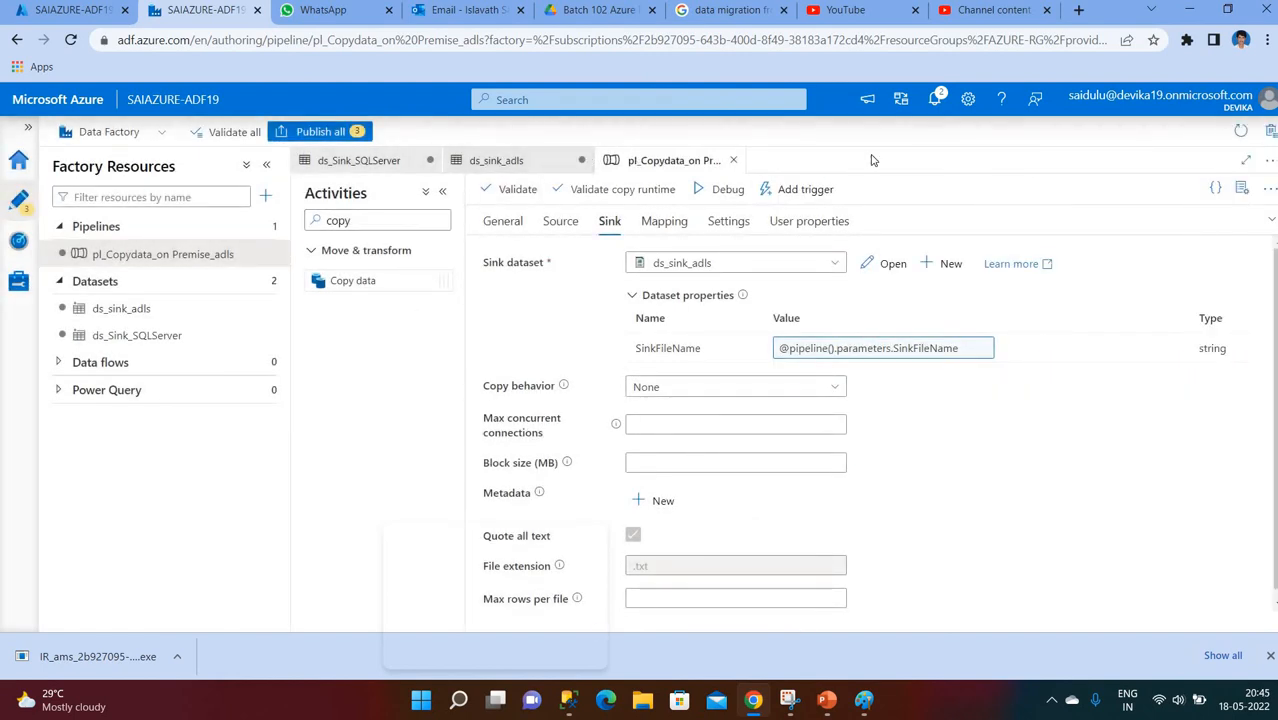
Step: Validate the pipeline and start a debug run with an employeeinfo file name as the SinkFileName value
left_click(509, 189)
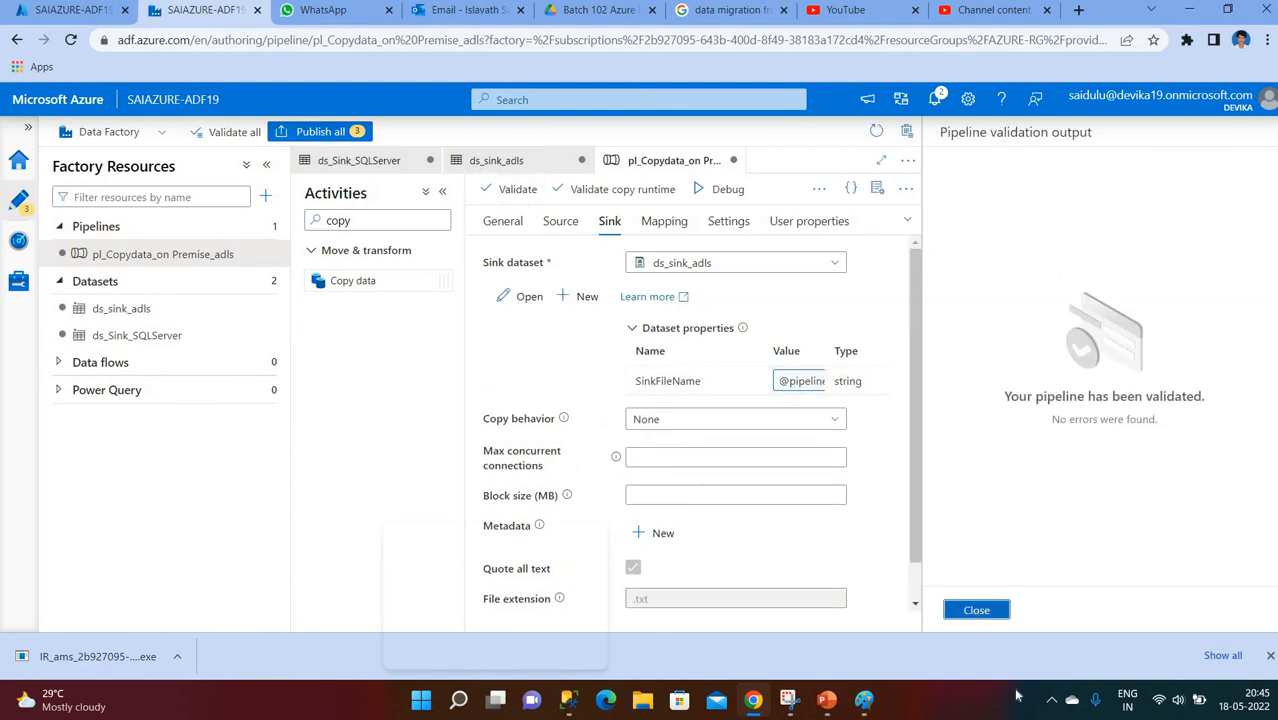
left_click(976, 610)
left_click(720, 190)
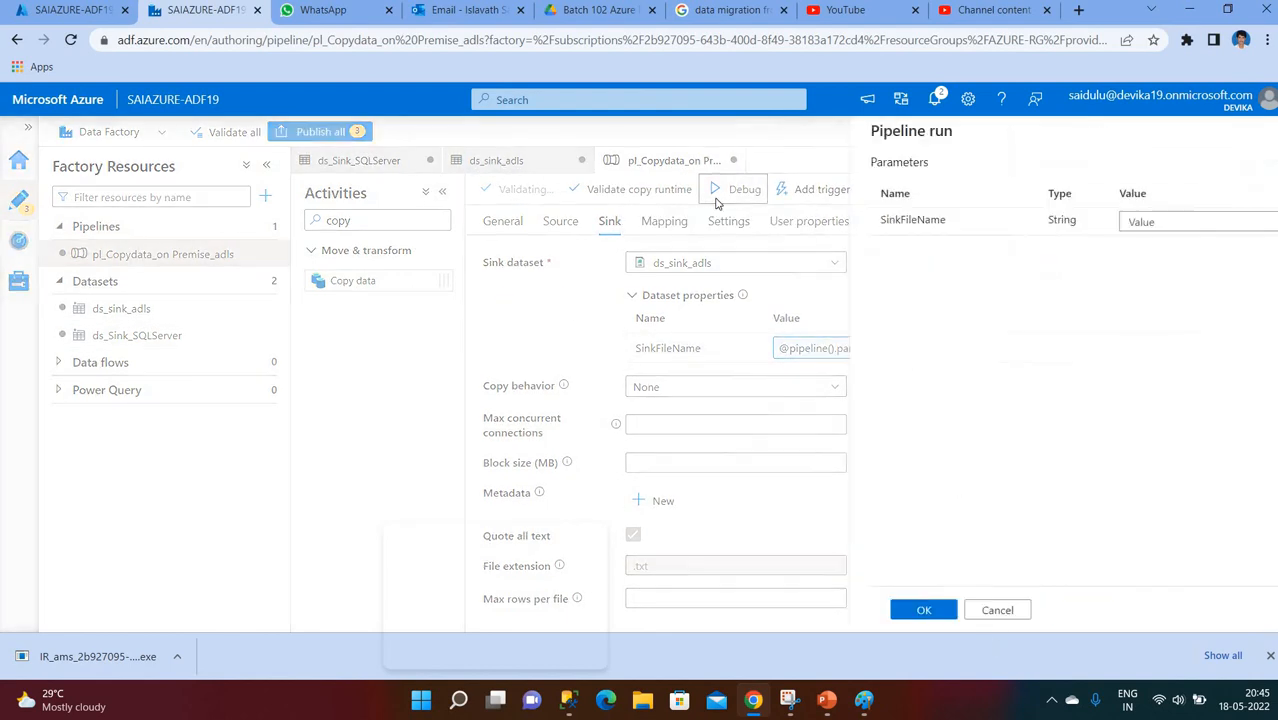
left_click(1083, 222)
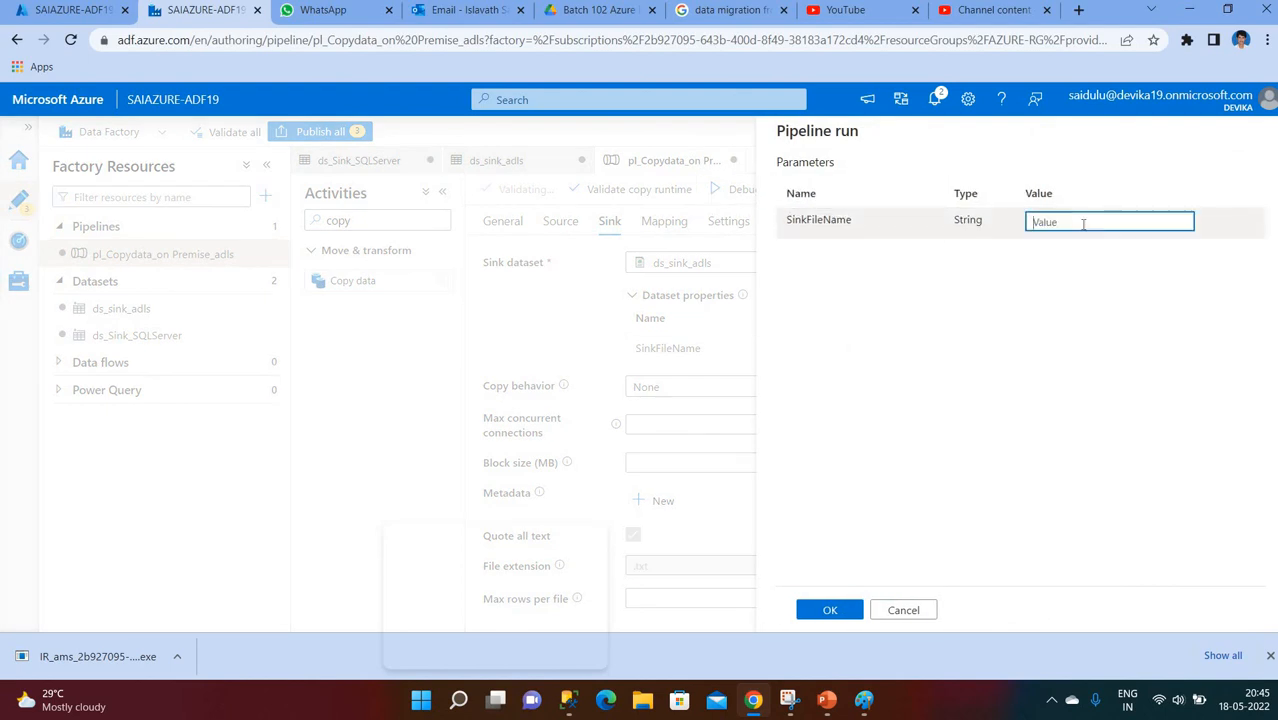
type("employeeinfo.")
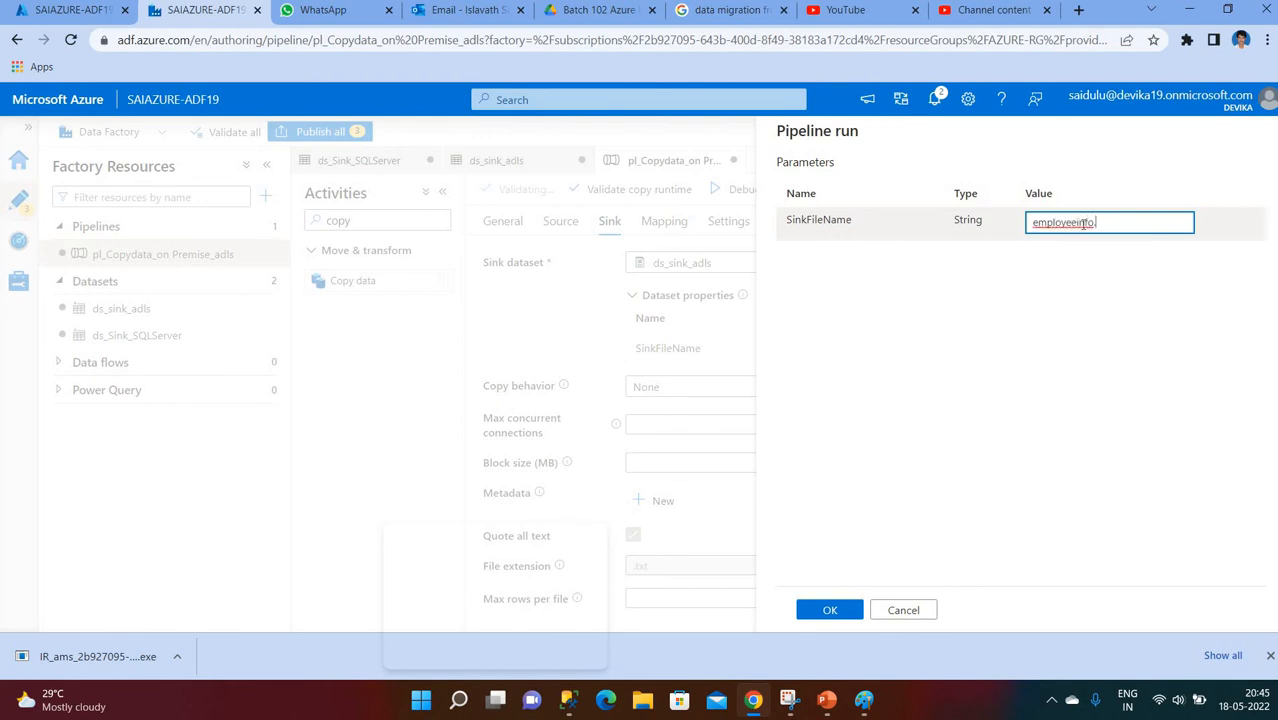
type("v")
left_click(827, 609)
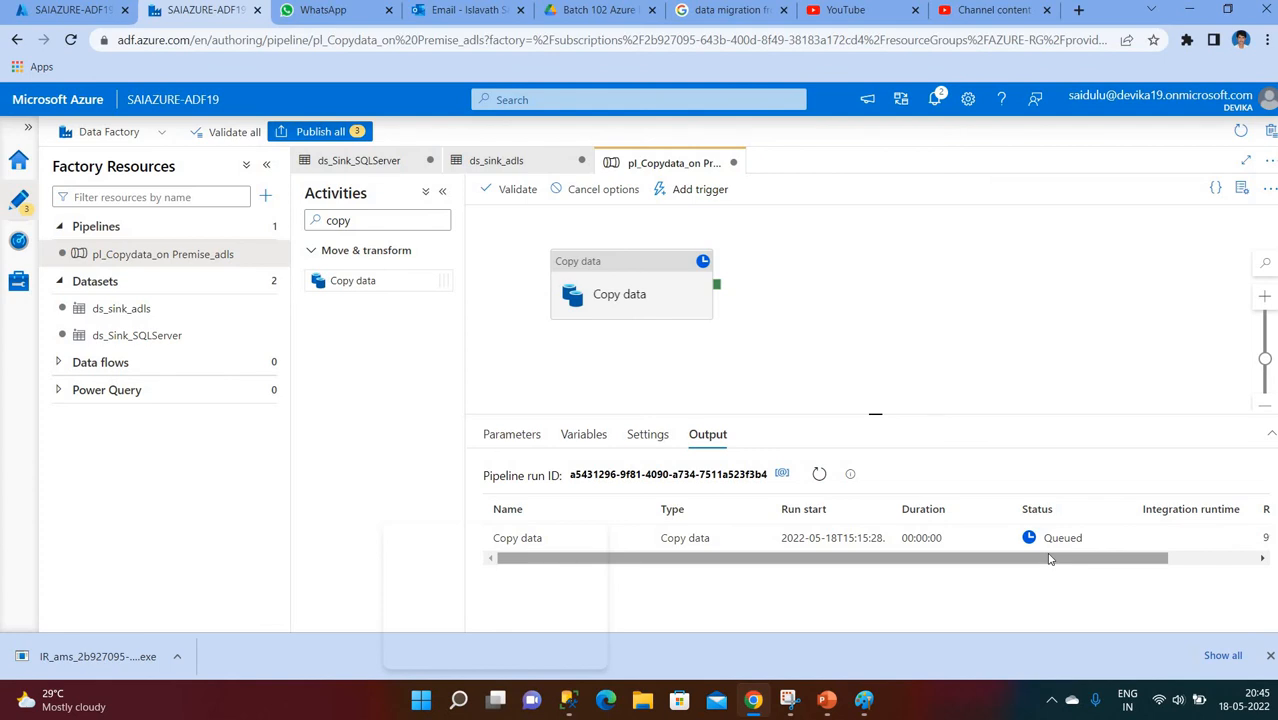
Step: Refresh the debug run status and examine the details of the Copy data activity run
left_click(819, 476)
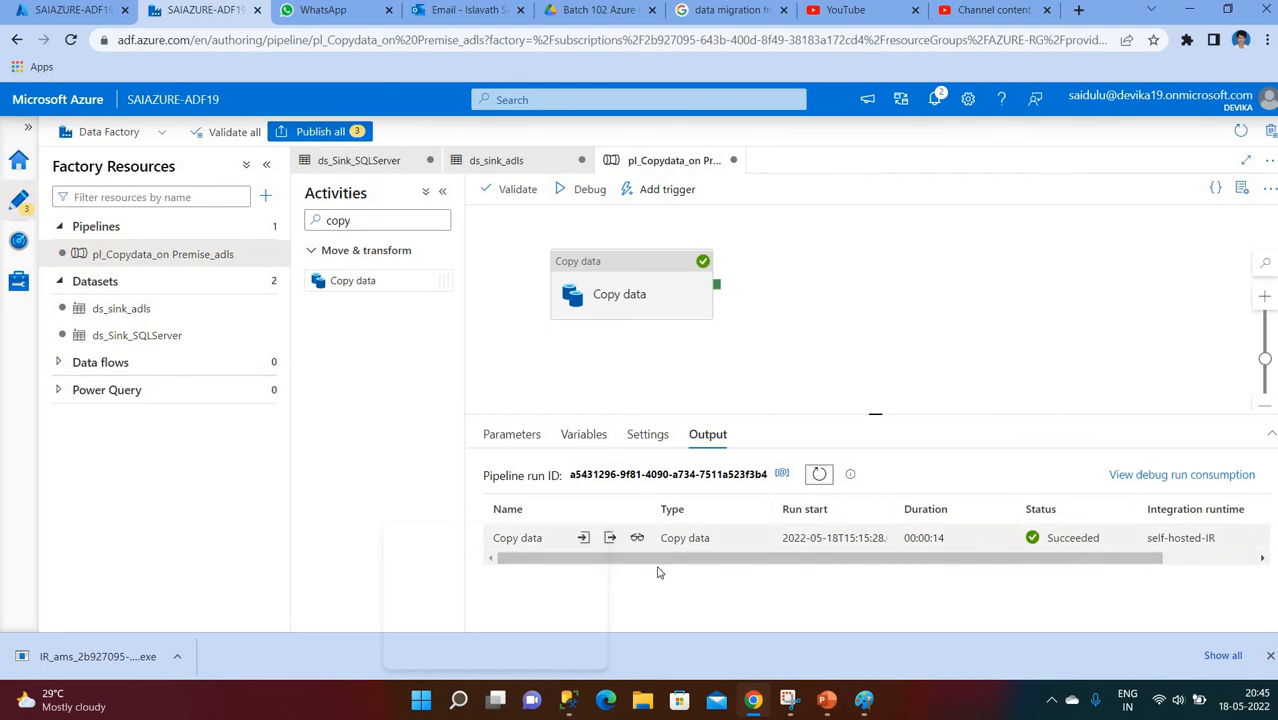
left_click(637, 539)
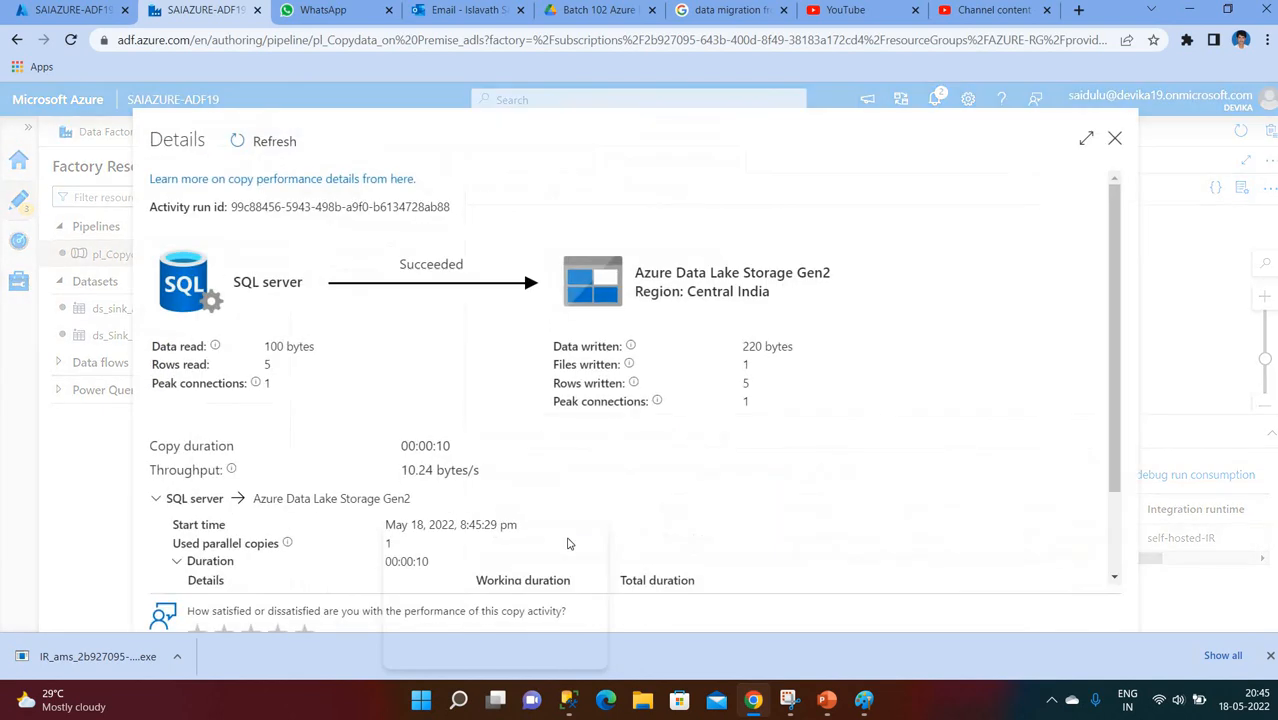
Step: Check the source, the destination, and the rows read and written in the copy run details, and close them
left_click_drag(233, 283, 291, 284)
left_click_drag(633, 278, 773, 305)
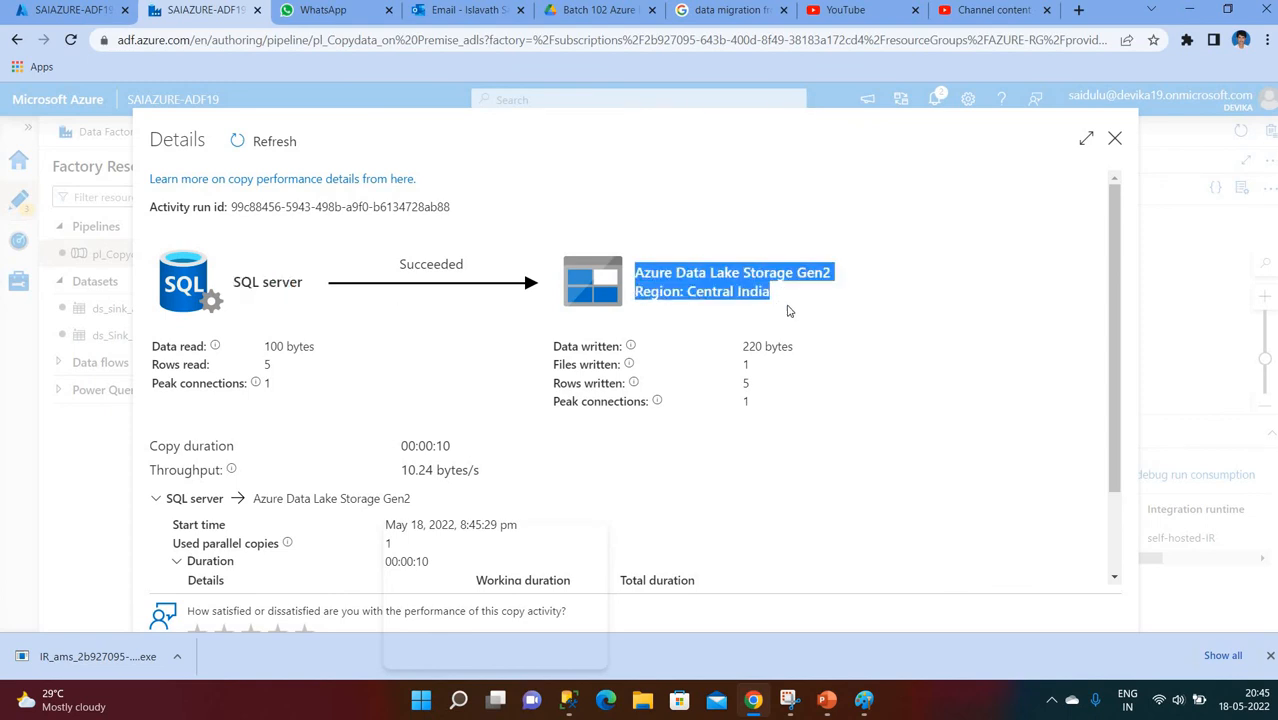
left_click(509, 456)
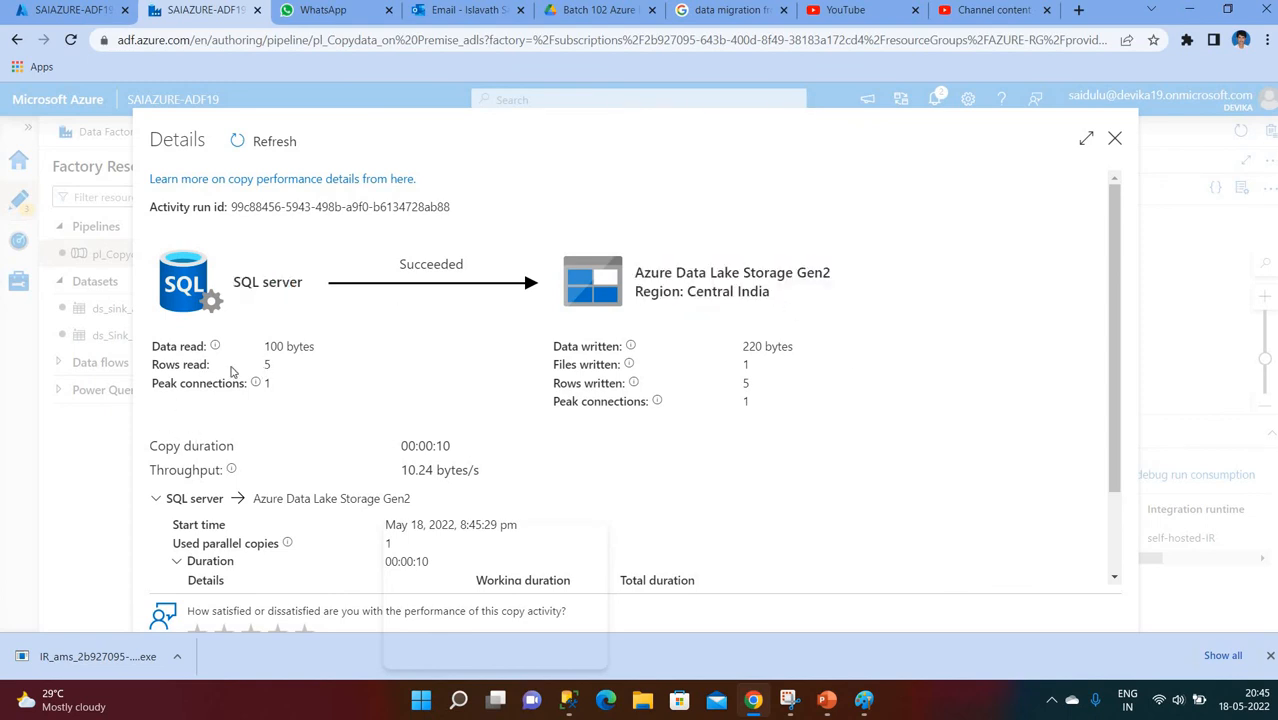
double_click(267, 366)
left_click_drag(722, 387, 798, 387)
left_click(1114, 139)
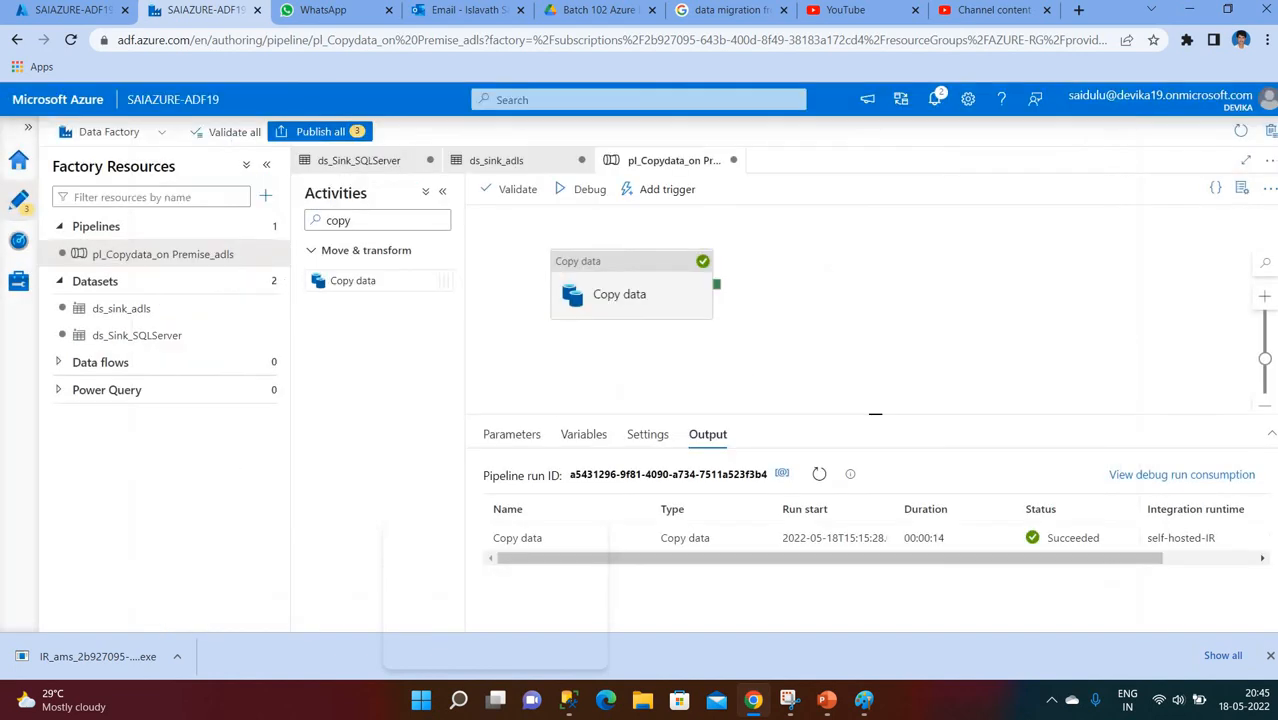
Step: In the Azure portal, open the Employee folder in the output container of the saiadlsstorage storage account
left_click(62, 12)
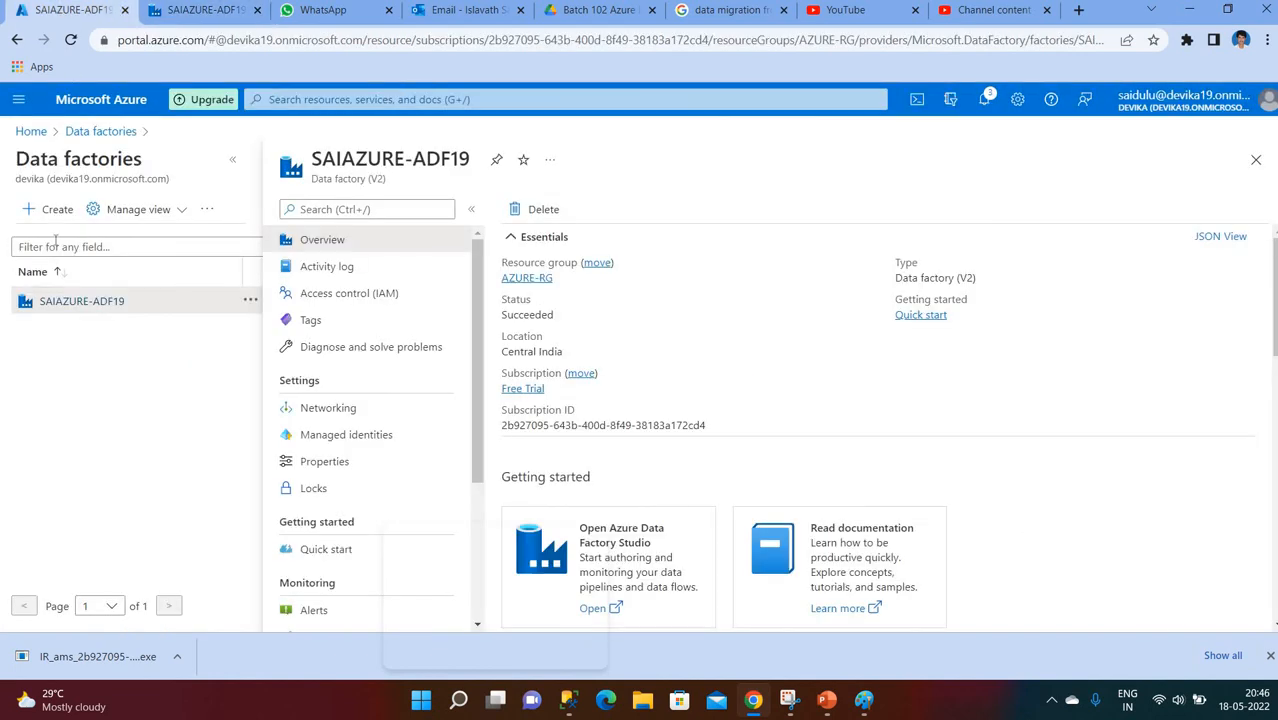
left_click(31, 132)
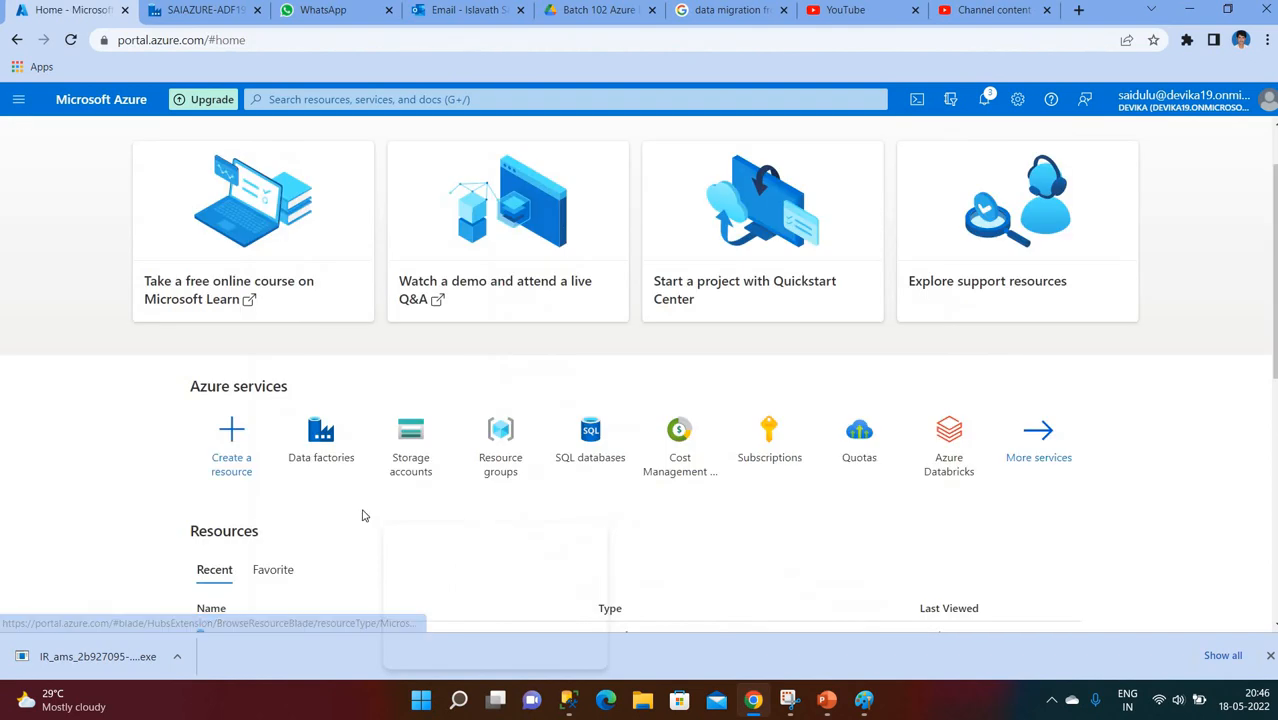
left_click(396, 455)
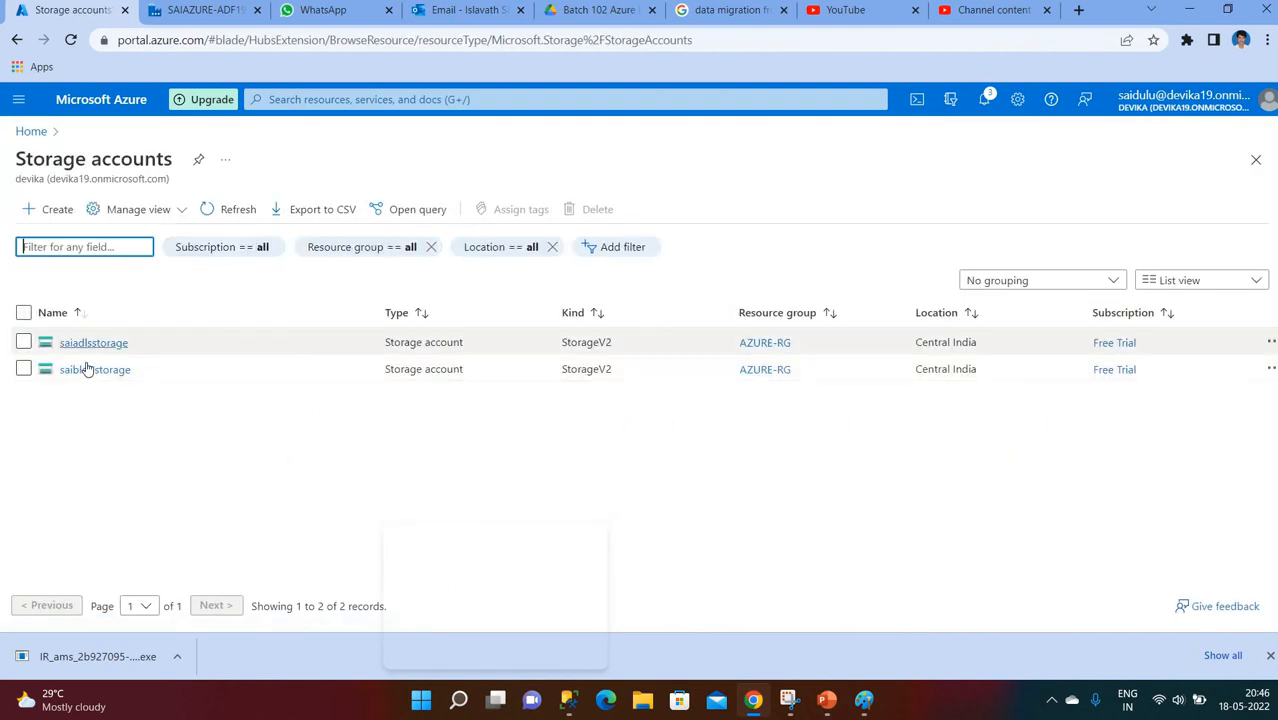
left_click(87, 343)
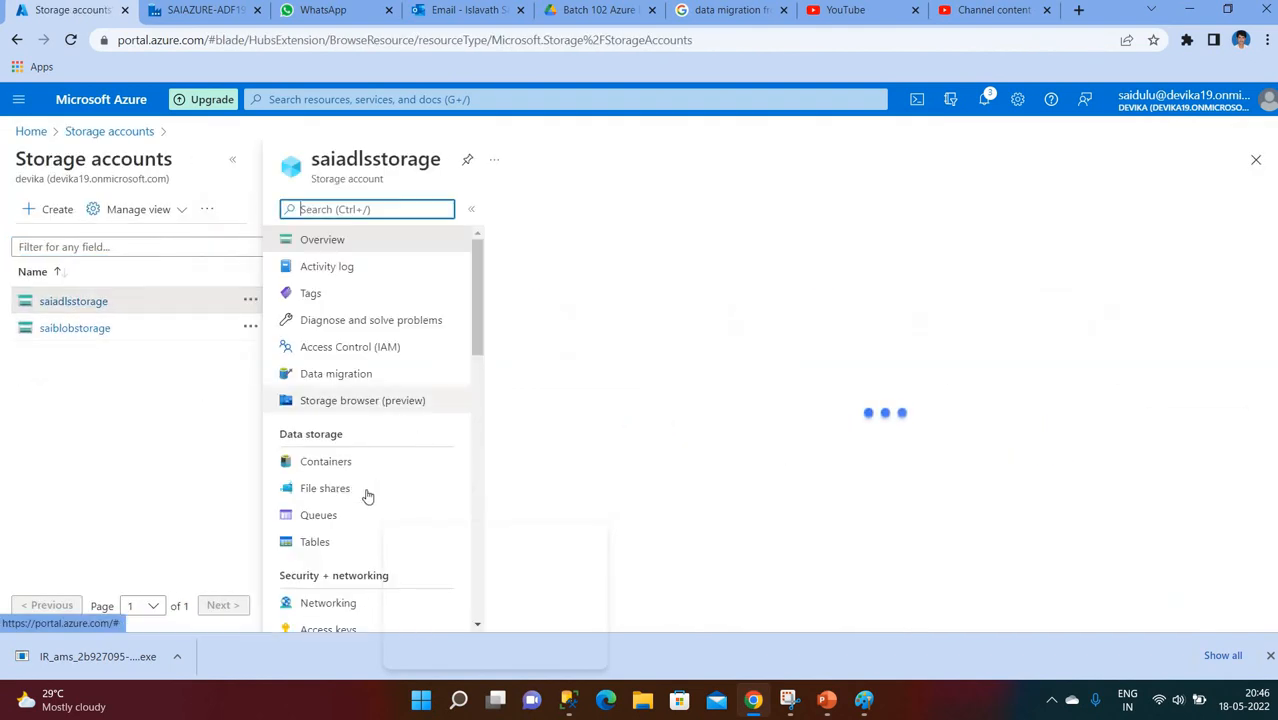
left_click(341, 489)
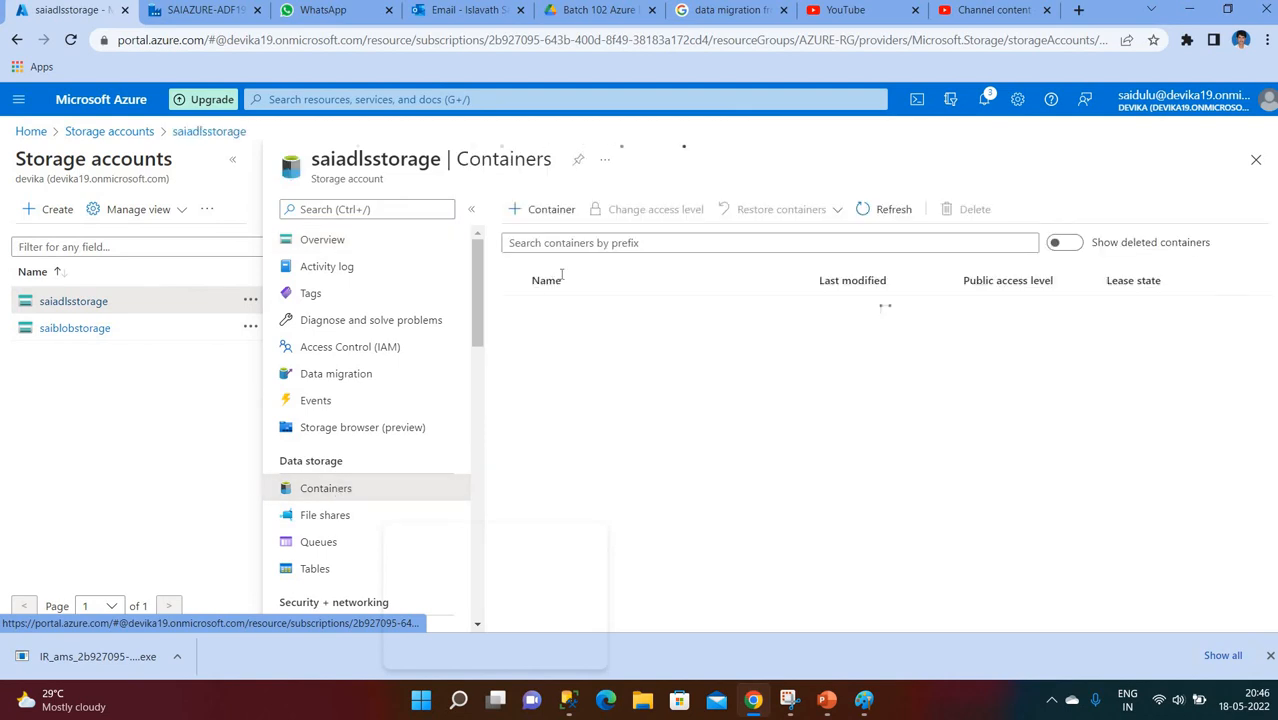
left_click(549, 337)
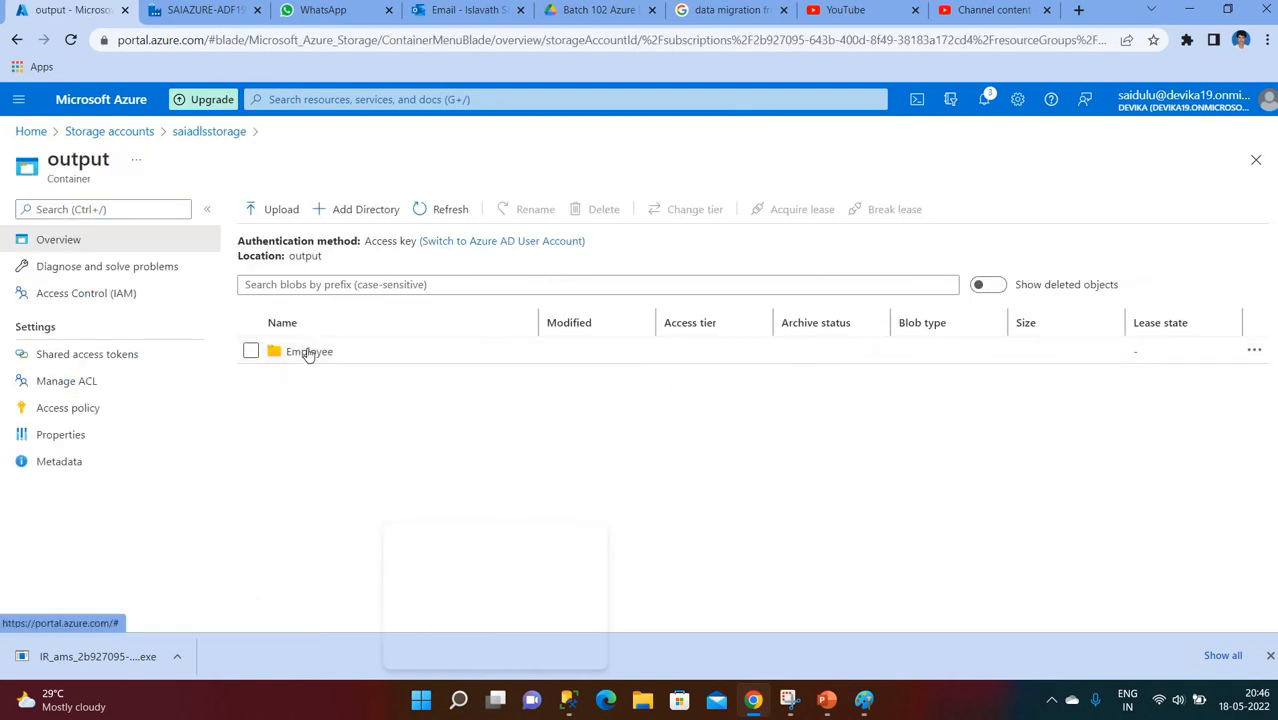
left_click(309, 353)
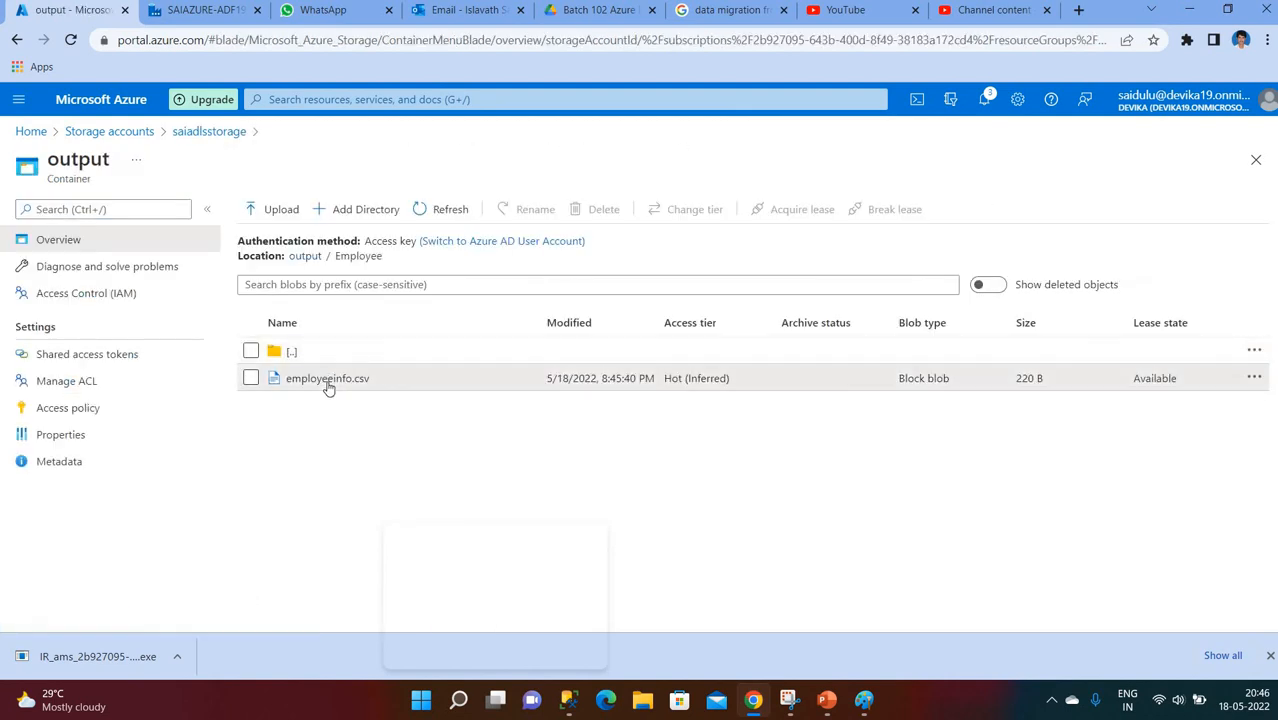
Step: Open employeeinfo.csv, preview its contents as a table, and compare them with the data_source_table query results in SQL Server Management Studio
left_click(325, 380)
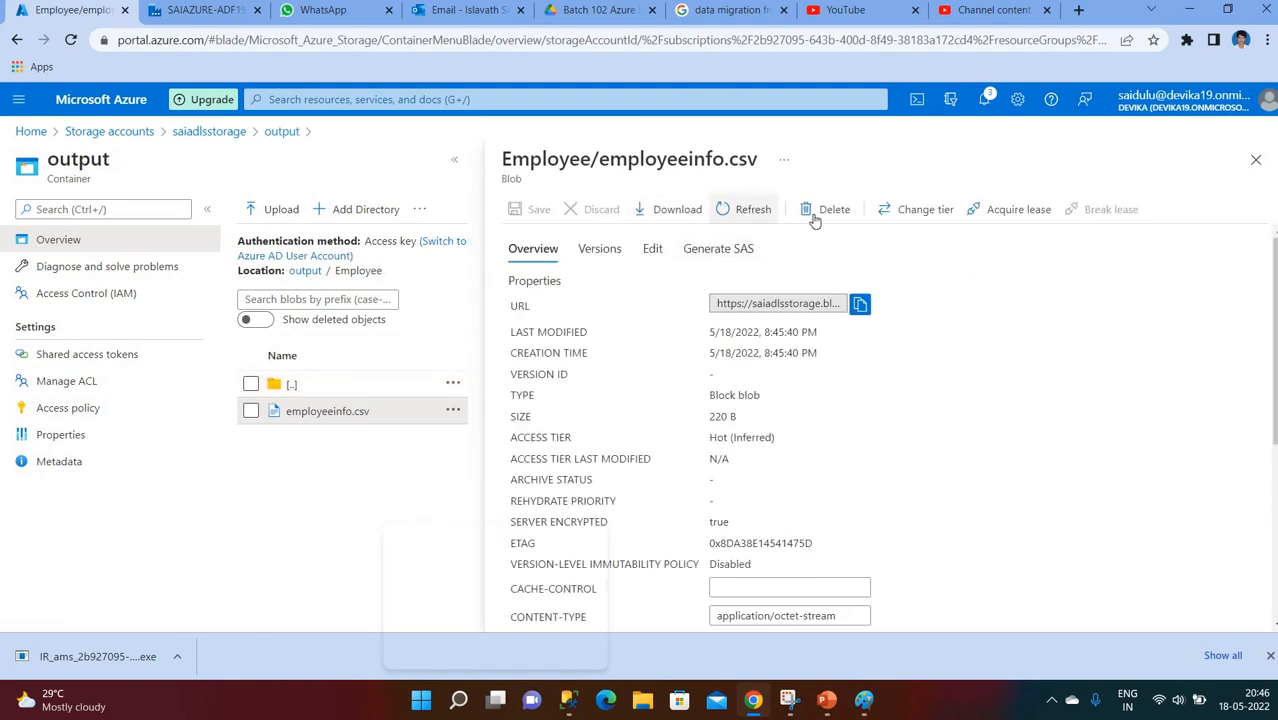
left_click(652, 248)
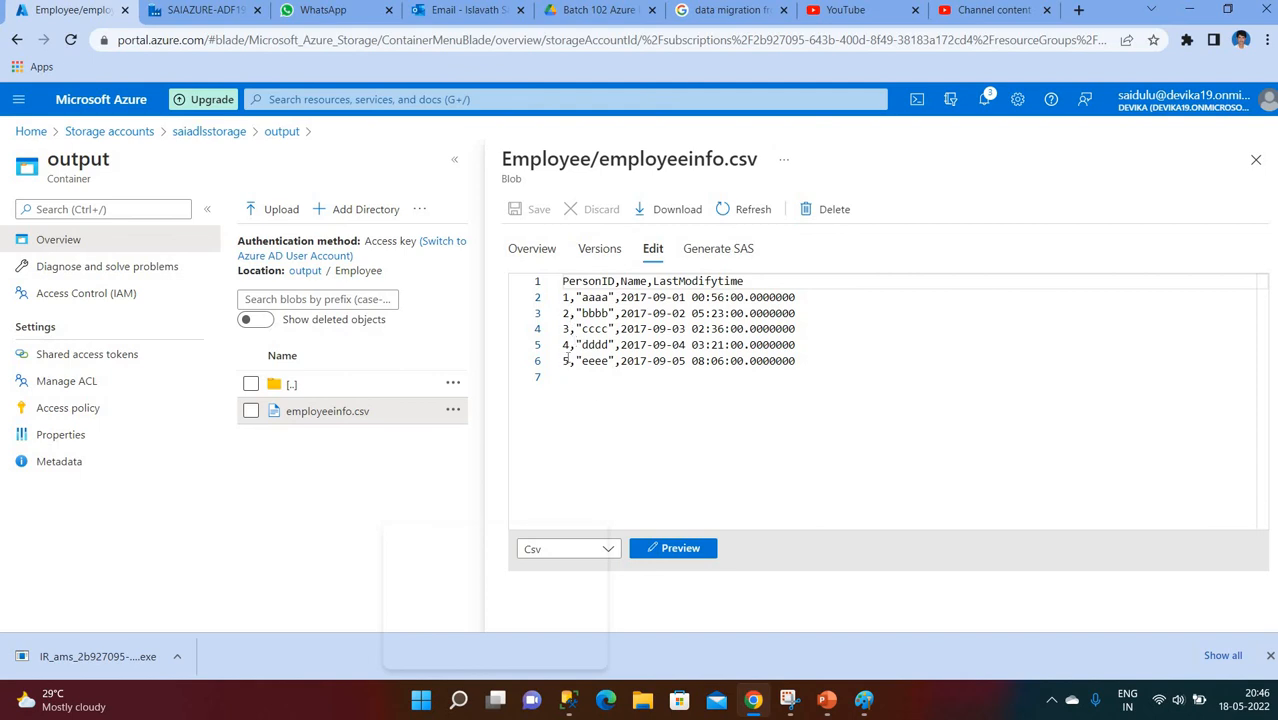
left_click(680, 555)
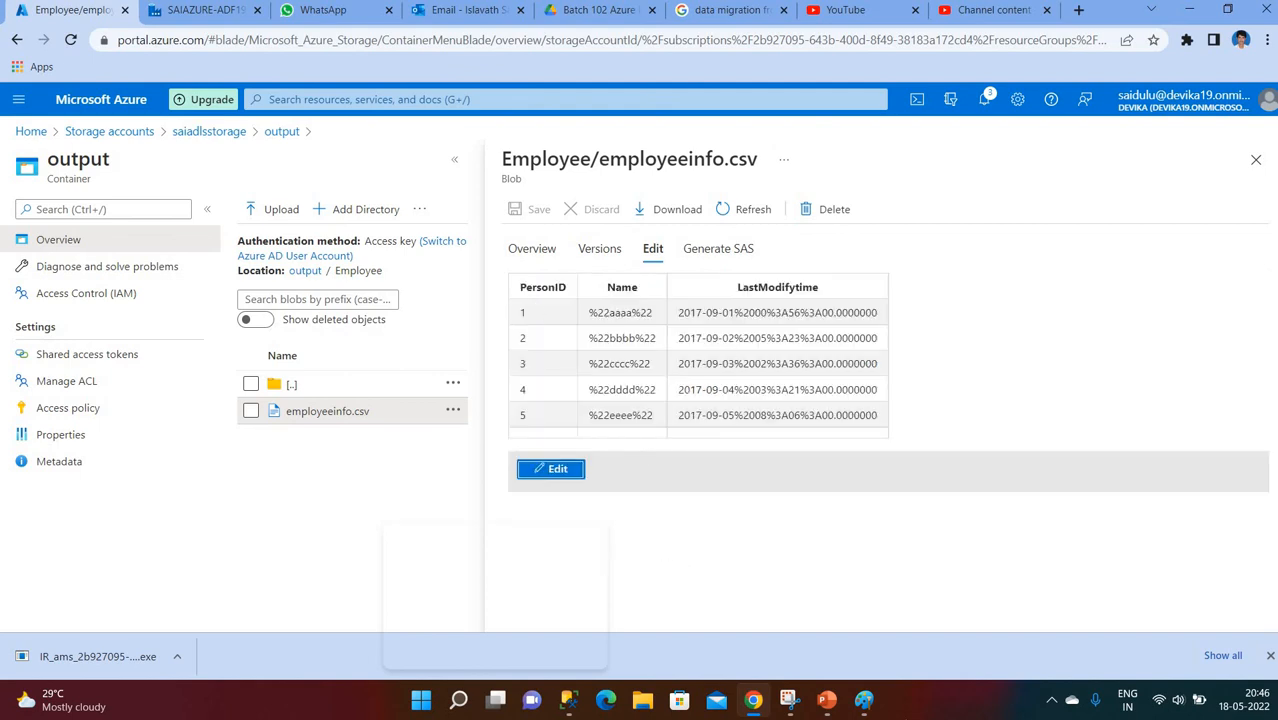
left_click(568, 700)
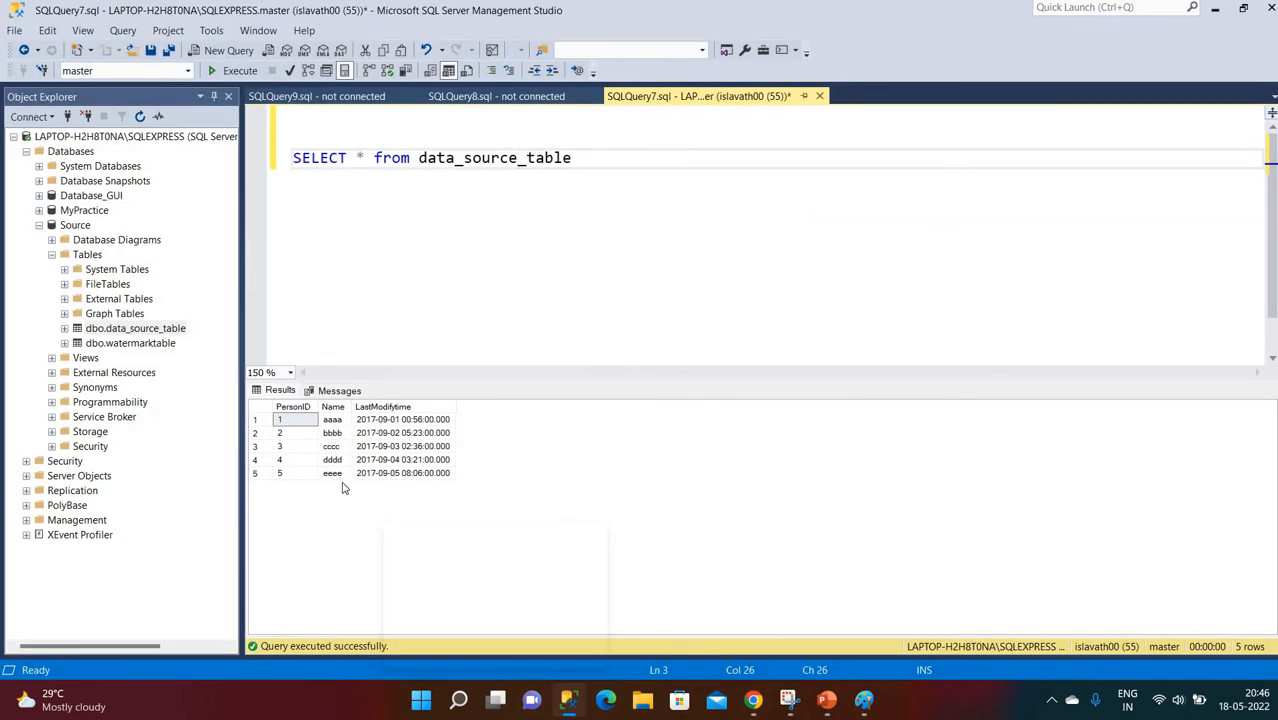
left_click(753, 700)
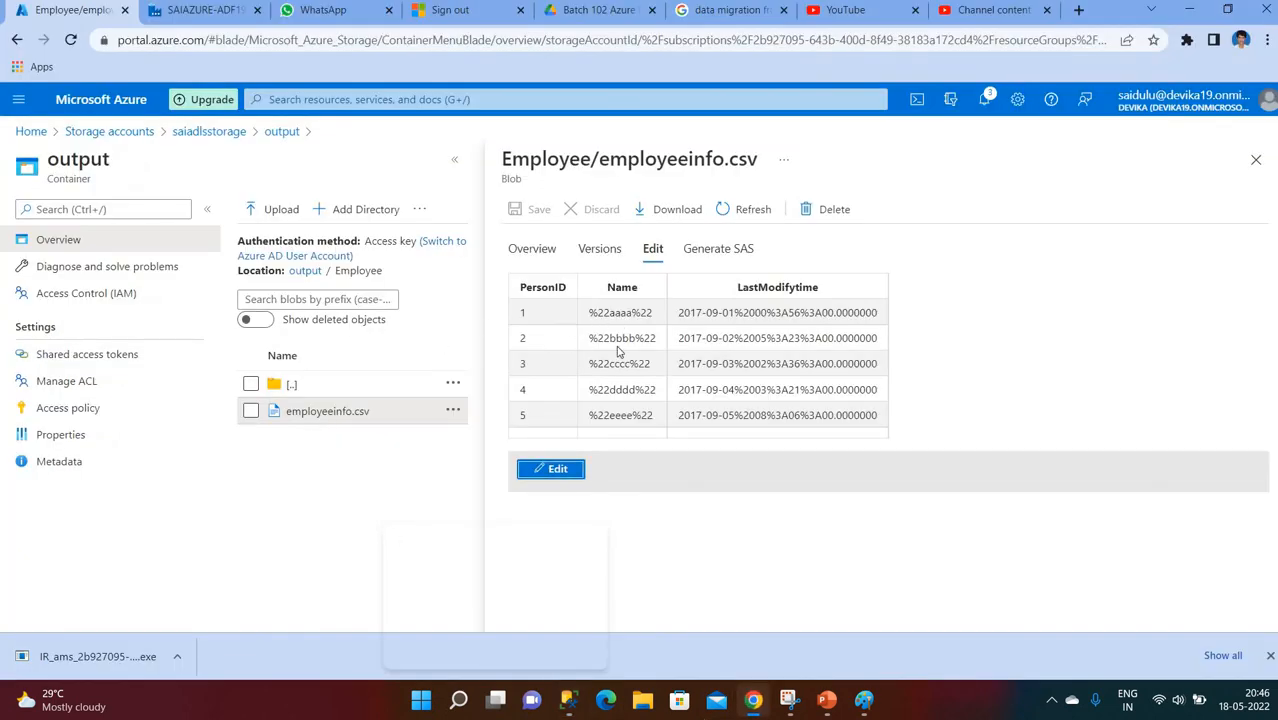